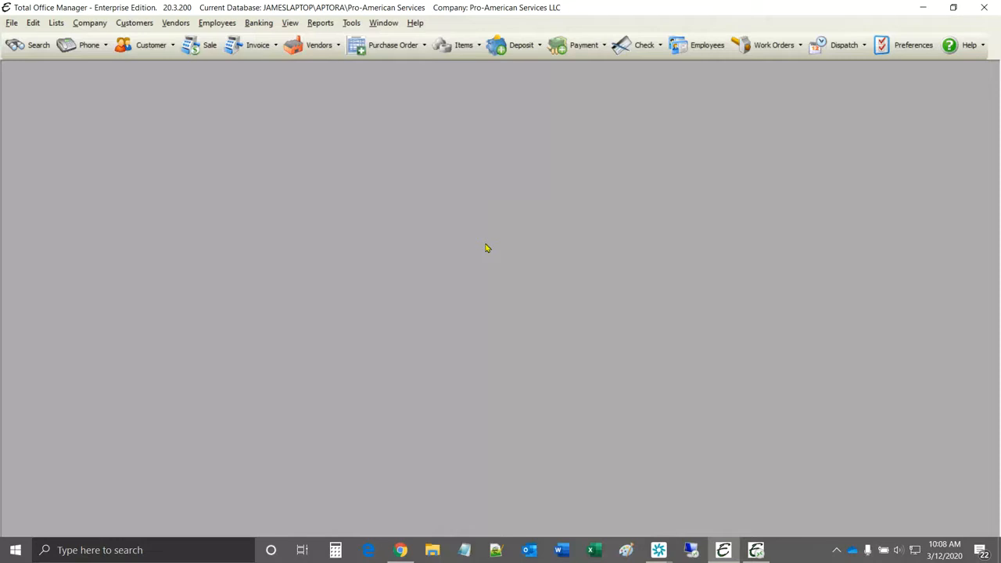
Step: Open the invoice and estimate list and review the awarded RTU Replacement estimate, closing it again
click(136, 23)
click(141, 91)
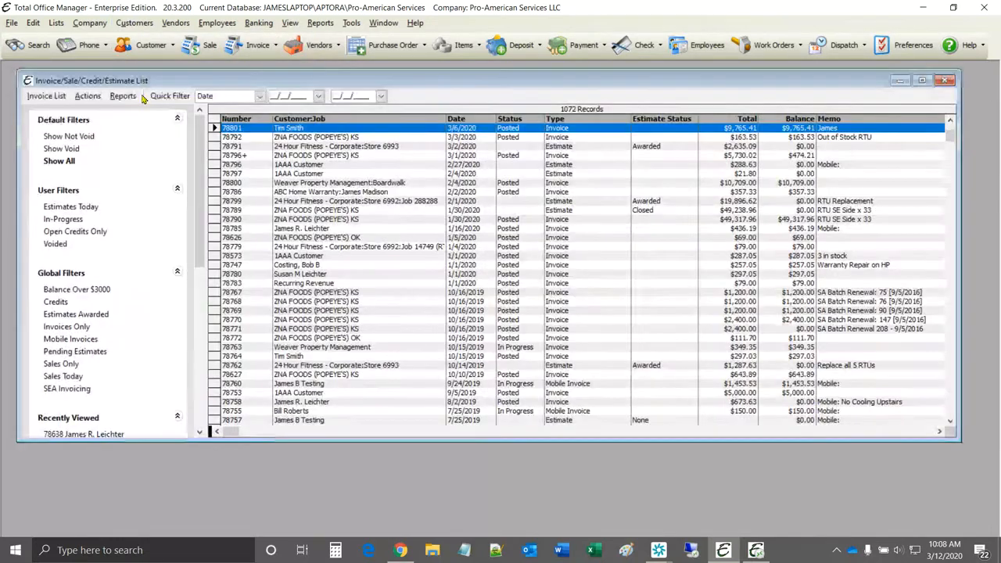
click(568, 201)
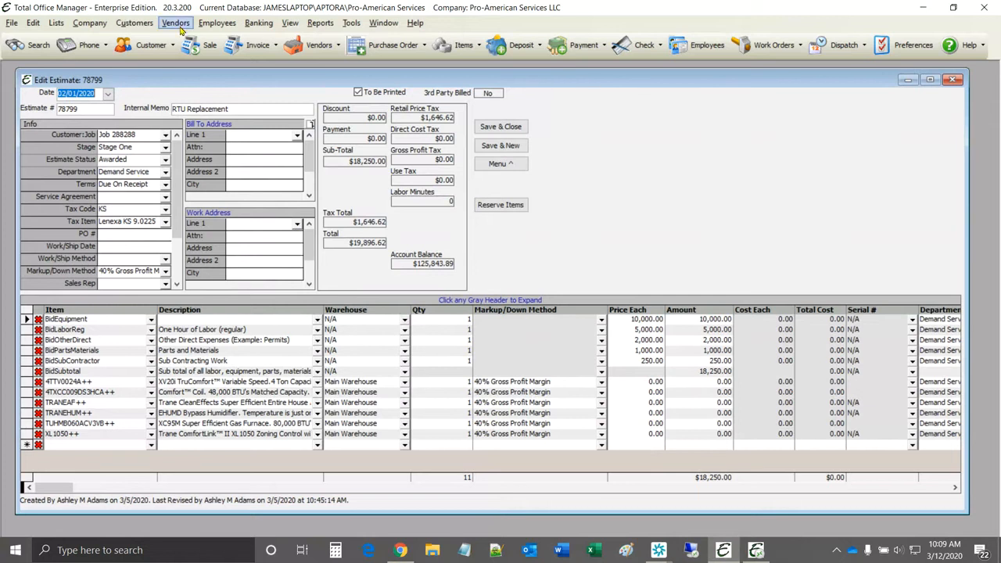
click(951, 80)
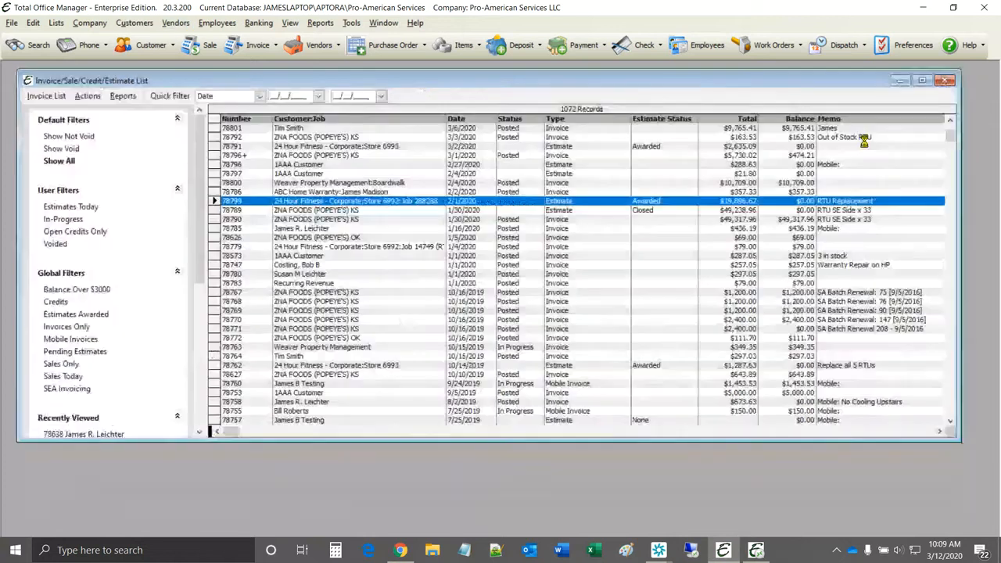
Step: Create a new estimate from the list and date it 03/05/2020
right_click(318, 222)
mouse_move(367, 225)
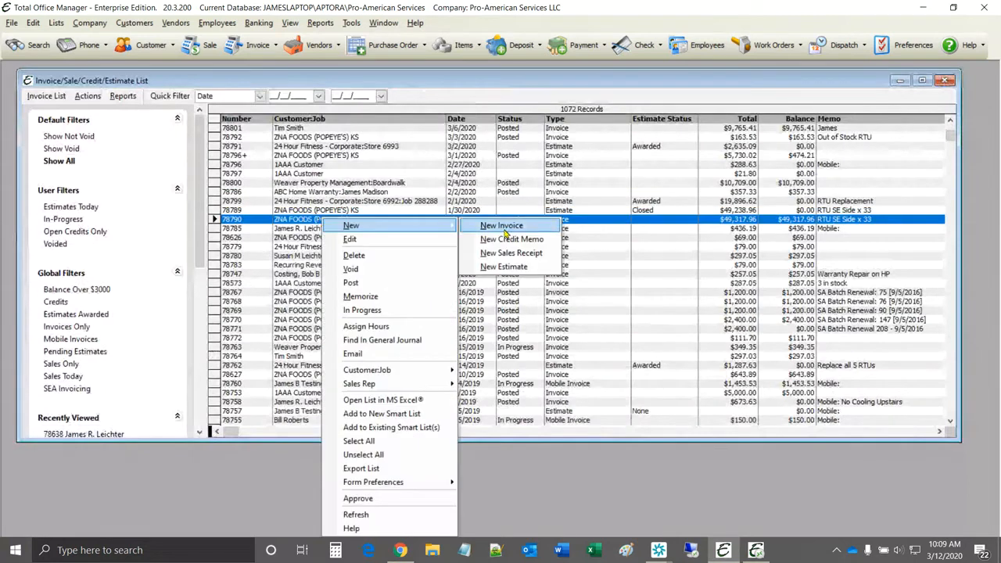
click(525, 267)
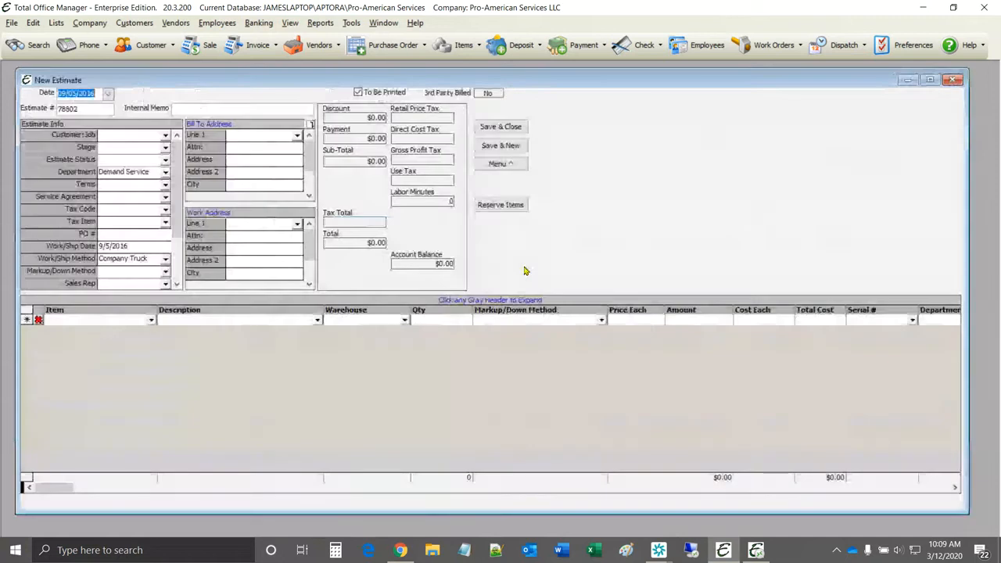
text(03/05/)
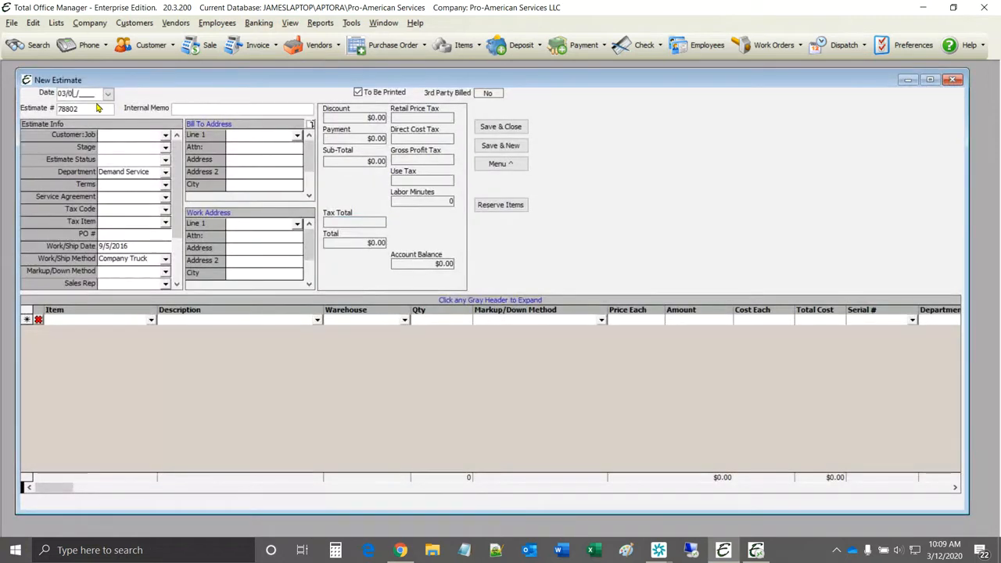
text(2020)
Step: Set the estimate's Customer:Job to the existing individual customer
click(166, 136)
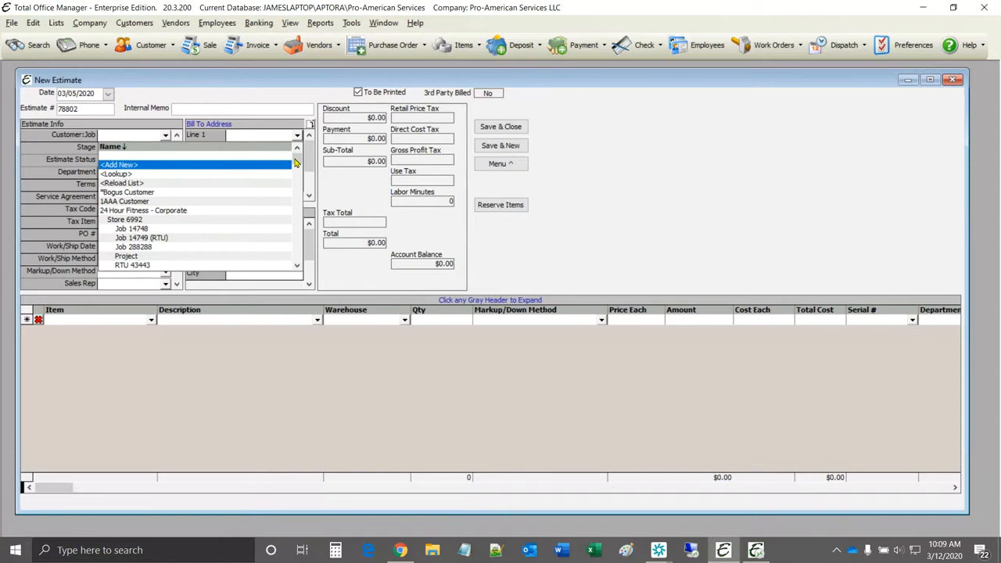
scroll(273, 195, down, 10)
scroll(262, 240, up, 4)
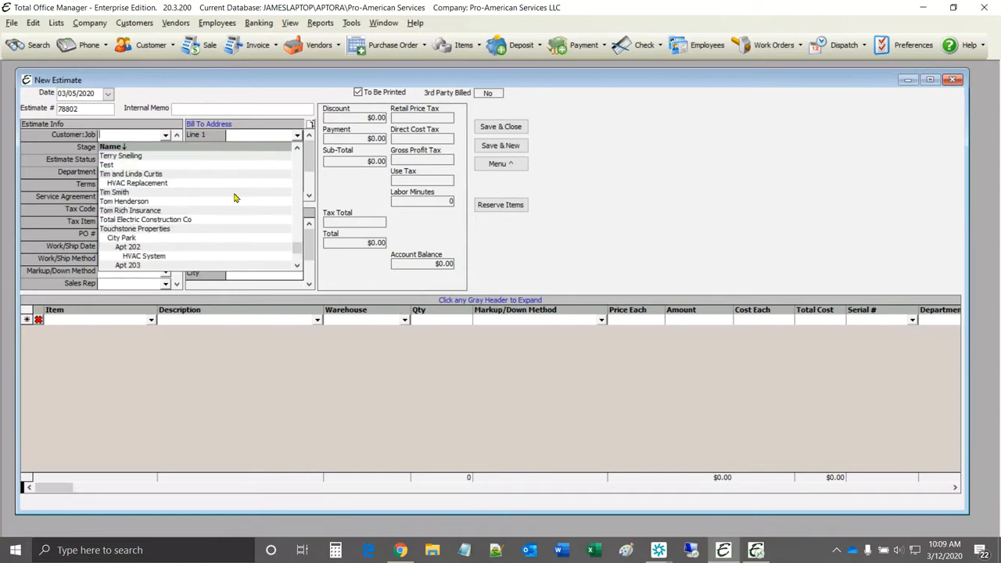
click(113, 193)
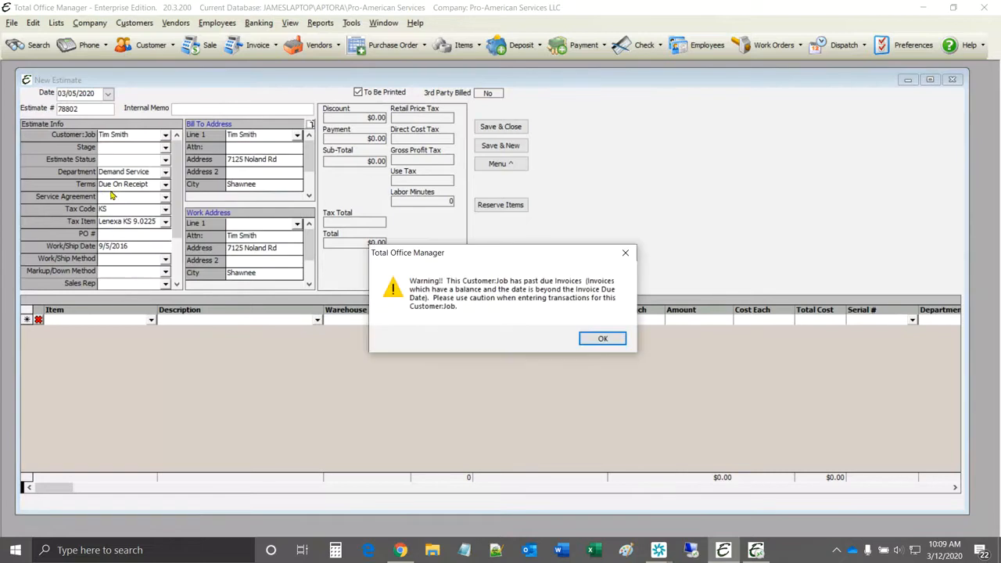
click(595, 339)
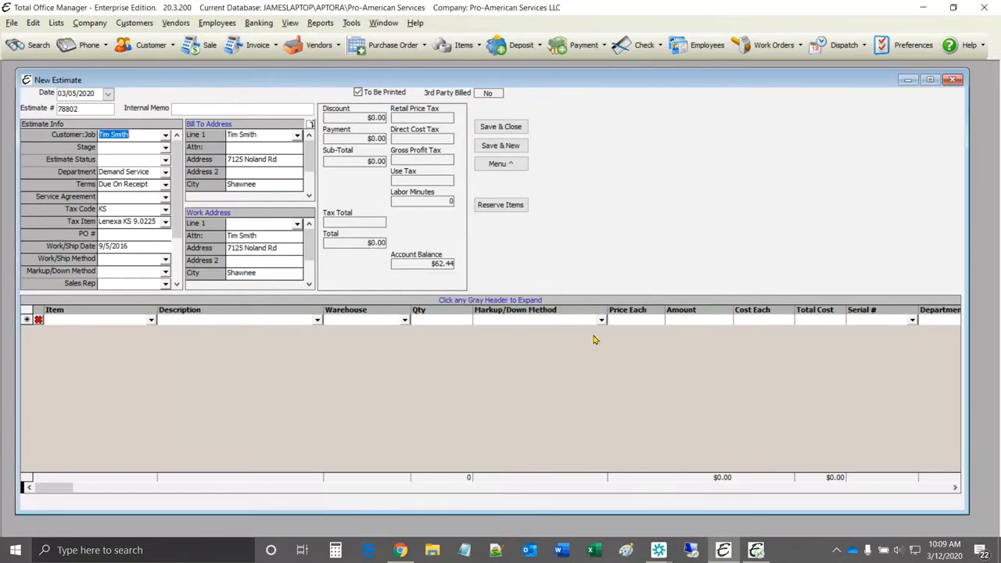
Step: Enter an internal memo made of the presenter's first name and "Seminar"
click(233, 108)
text(James )
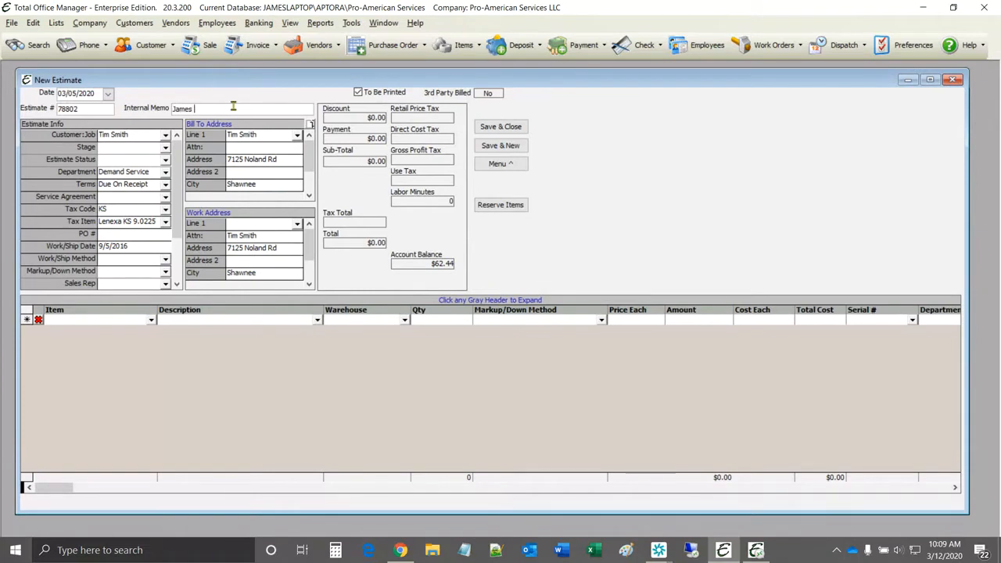
text(Seminar)
Step: Open the Item Lookup for the estimate's first line item and reposition its window
click(151, 321)
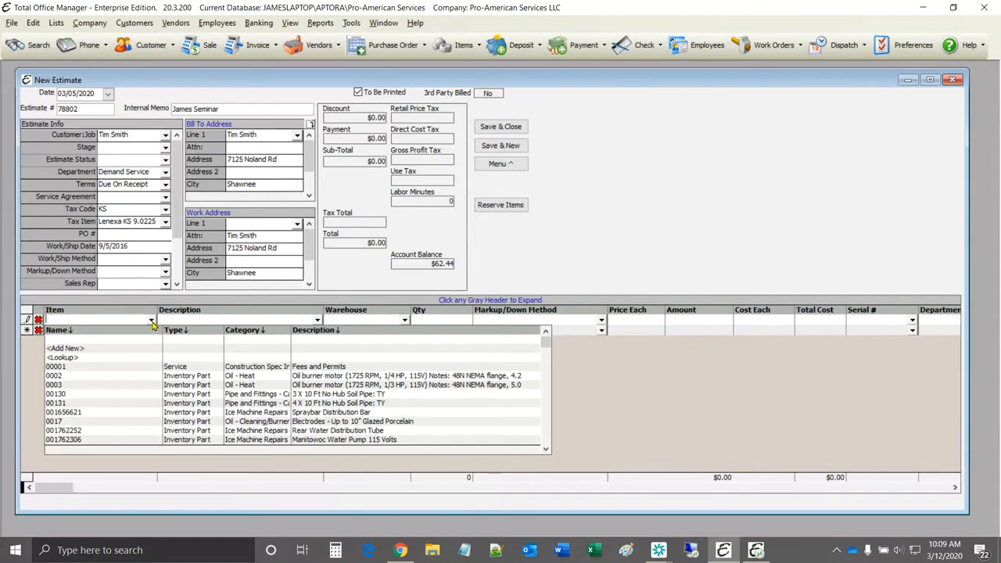
click(62, 358)
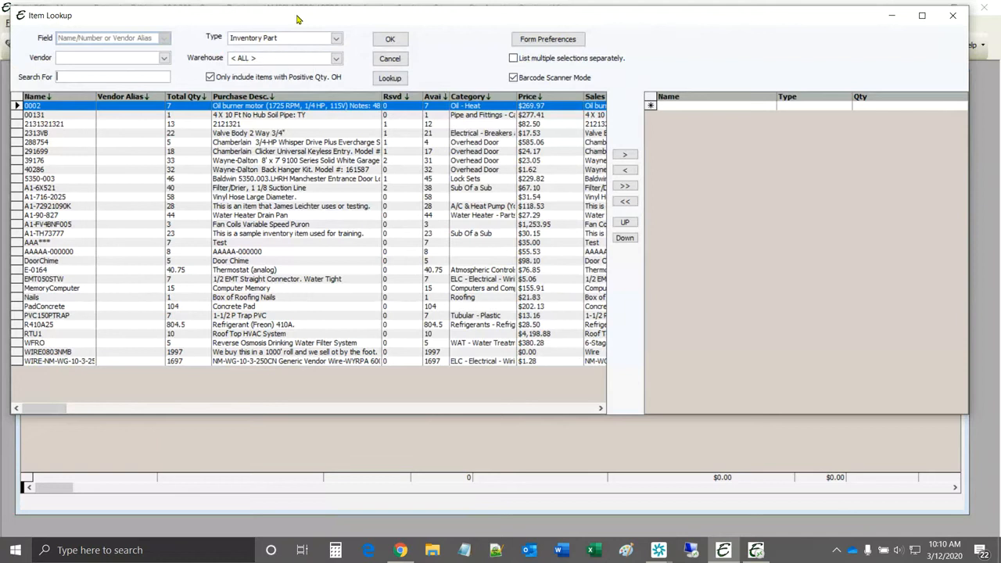
drag(298, 18, 305, 54)
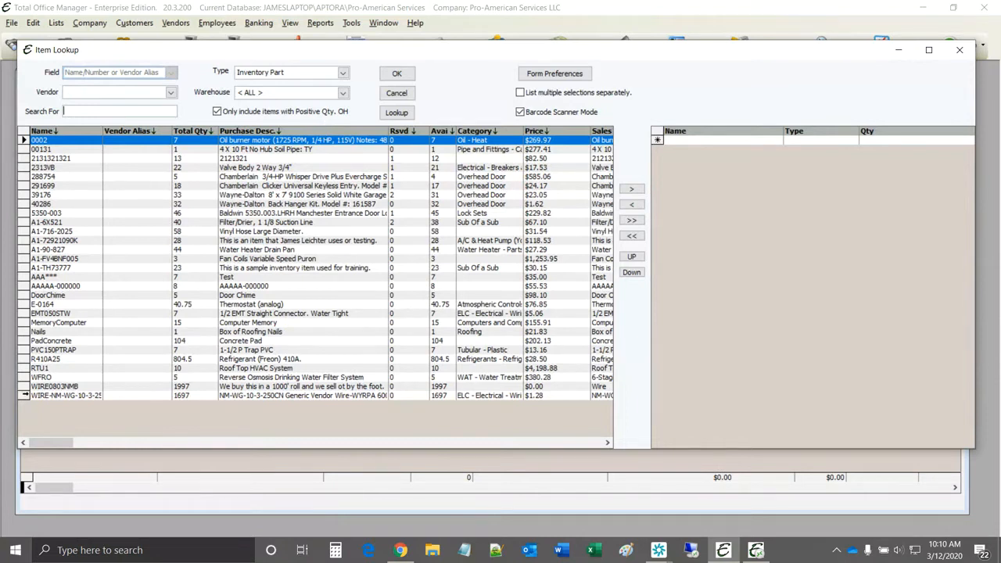
Step: Add every listed inventory part to the lookup's selected items list
shift+click(25, 395)
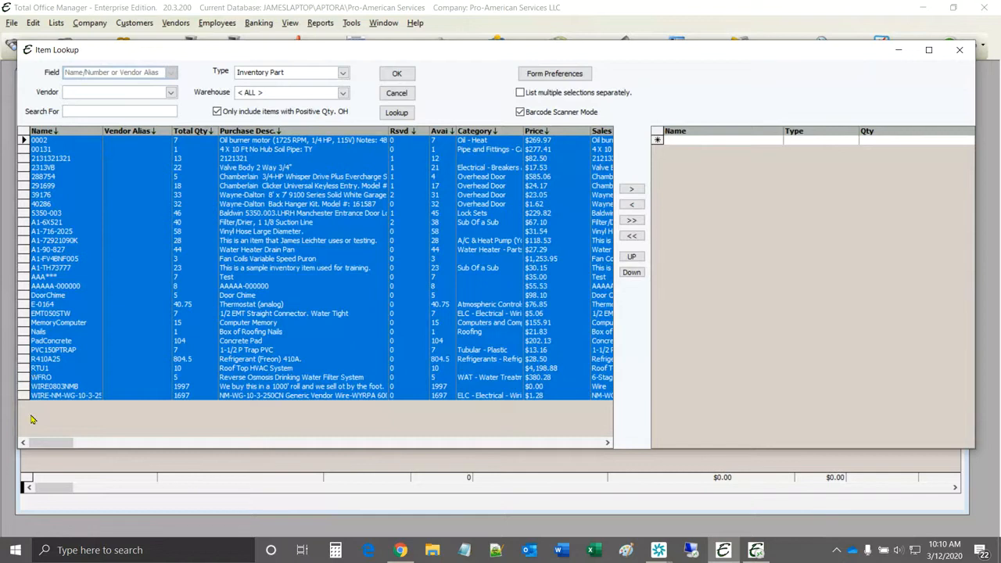
click(629, 189)
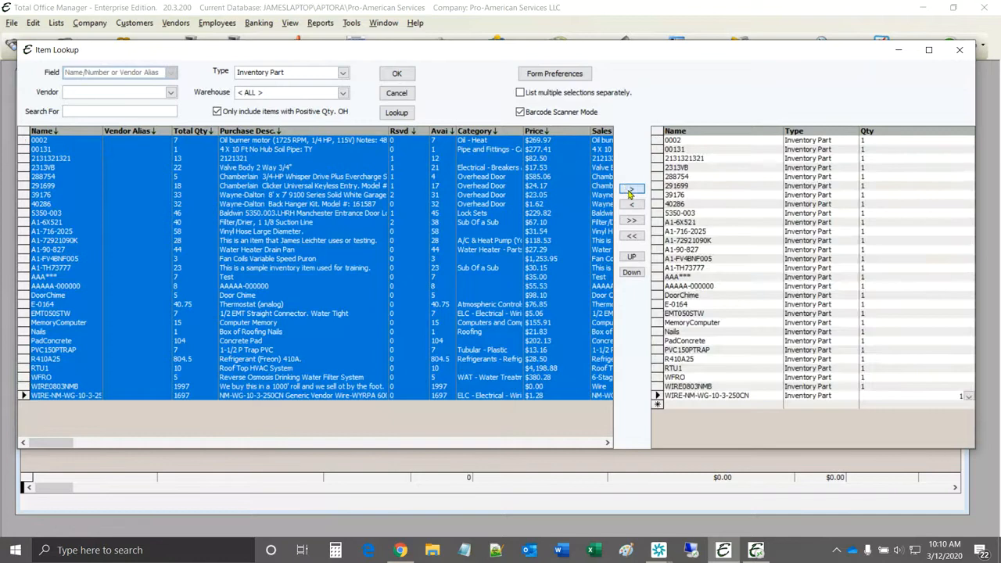
click(884, 149)
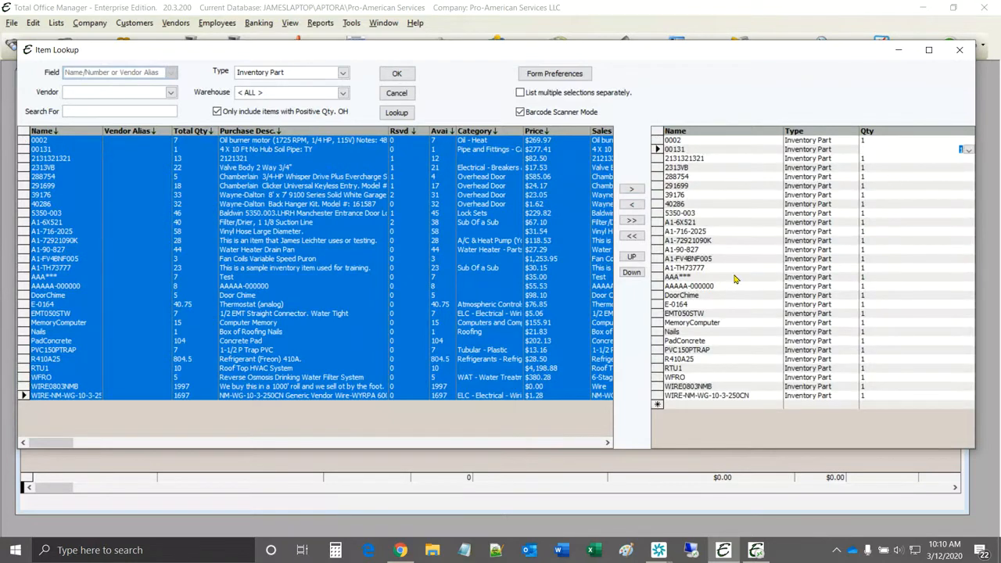
Step: Move item A1-FV4BNF005 up to the first place in the selected items list
click(658, 259)
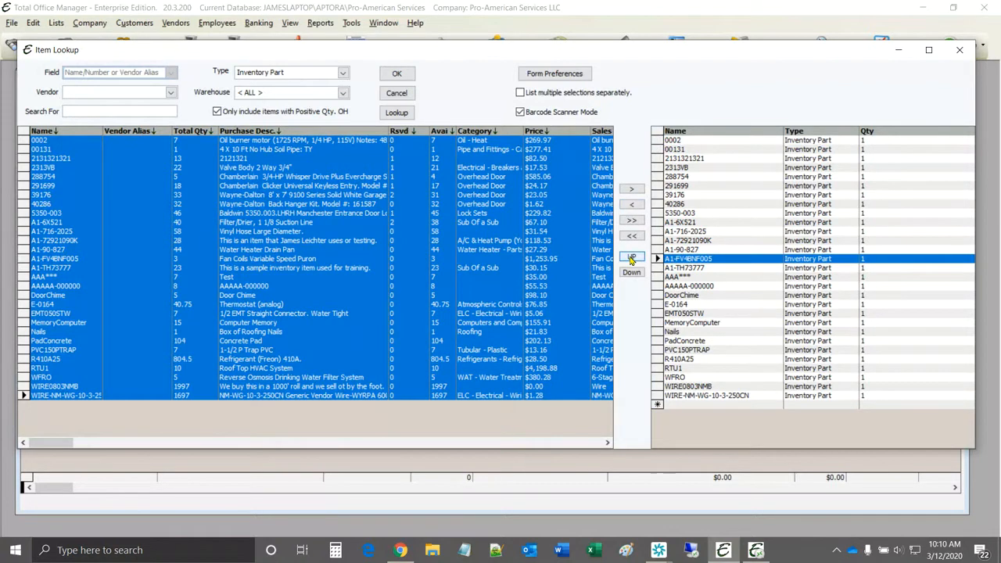
click(632, 257)
click(632, 257)
double_click(632, 257)
click(631, 257)
double_click(632, 257)
double_click(632, 258)
double_click(632, 257)
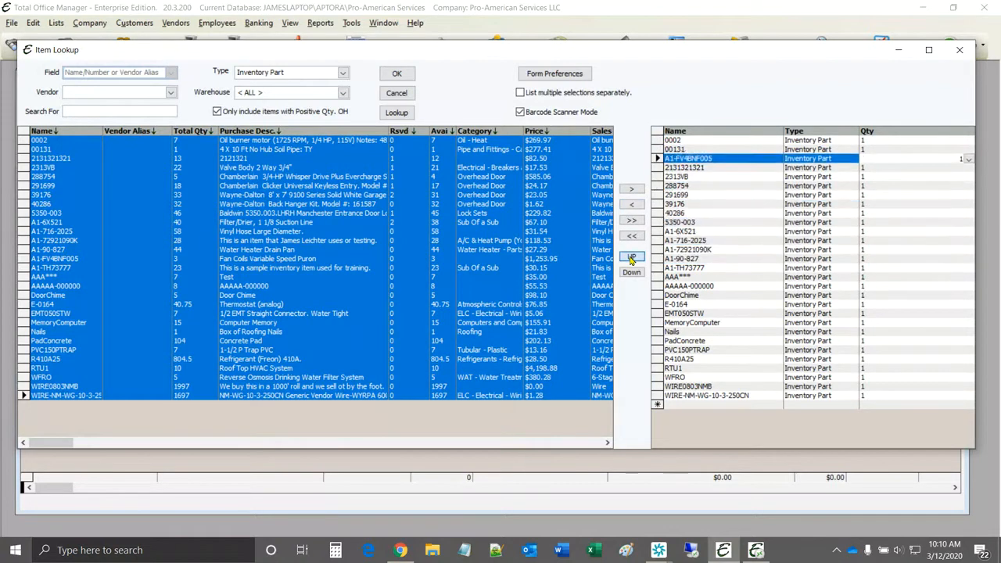
click(631, 257)
click(632, 258)
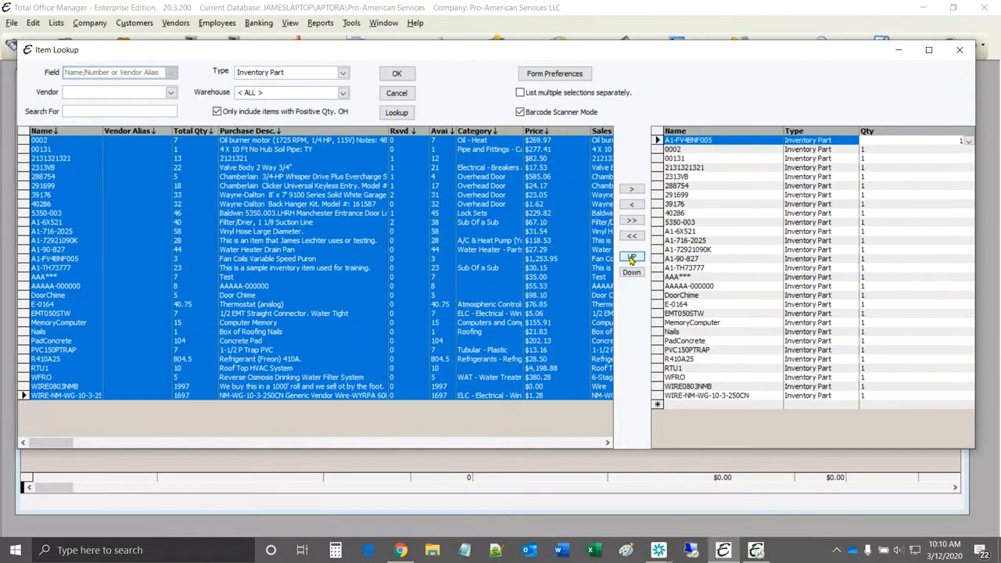
Step: Remove all items from the lookup's selected items list
click(680, 326)
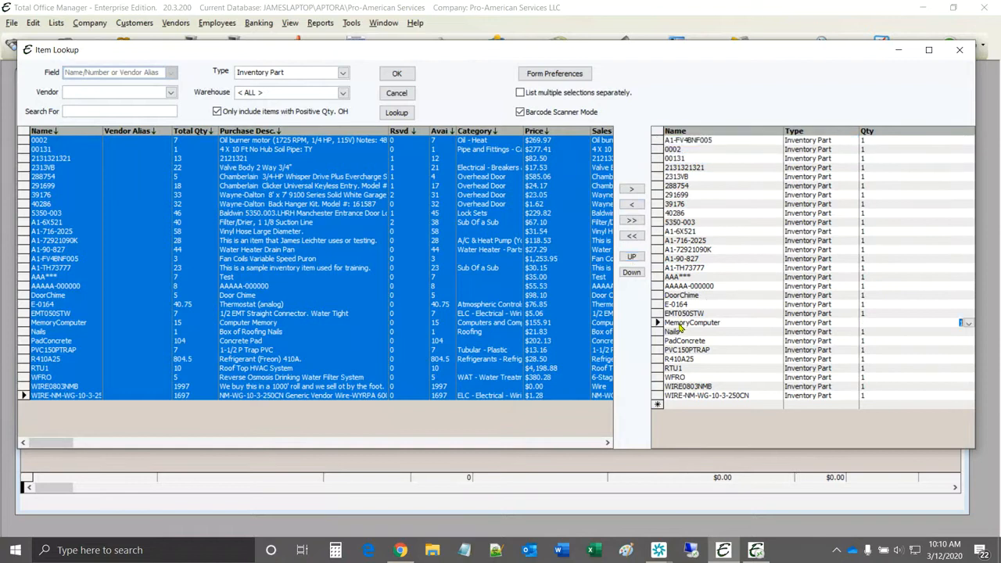
click(658, 322)
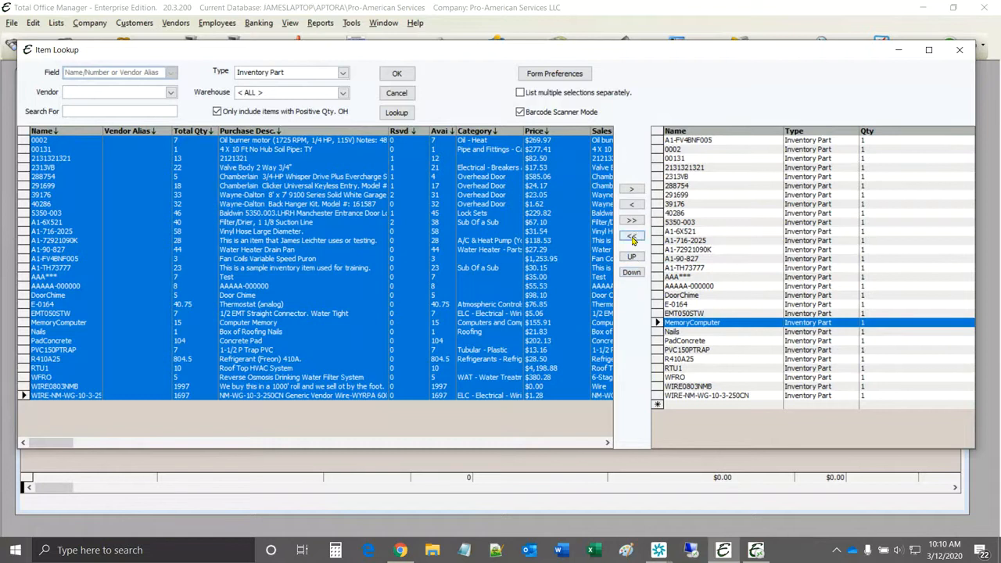
click(631, 236)
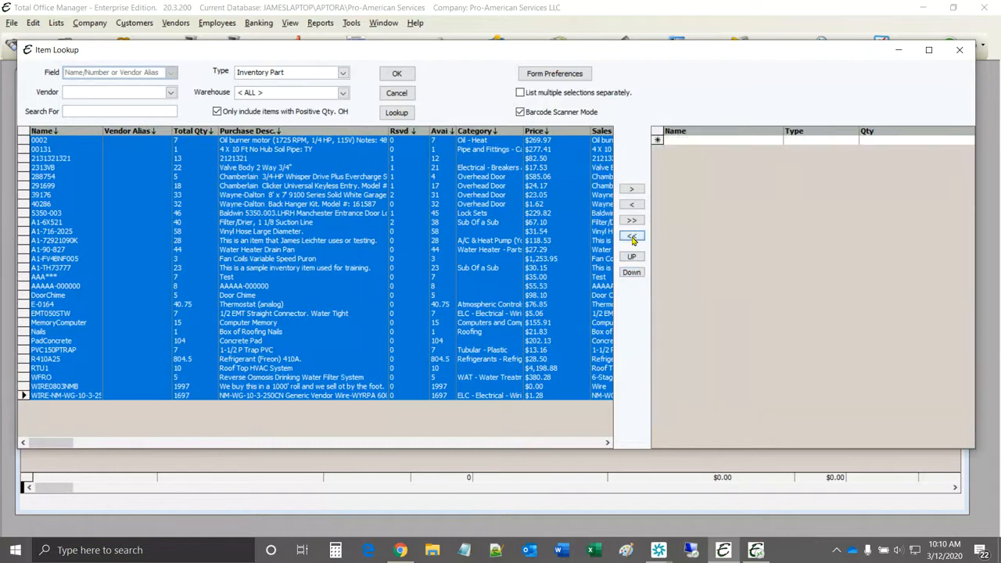
Step: Add all inventory parts from 0002 through the last wire item to the selection, and remove AAAAA-000000 from it
click(457, 243)
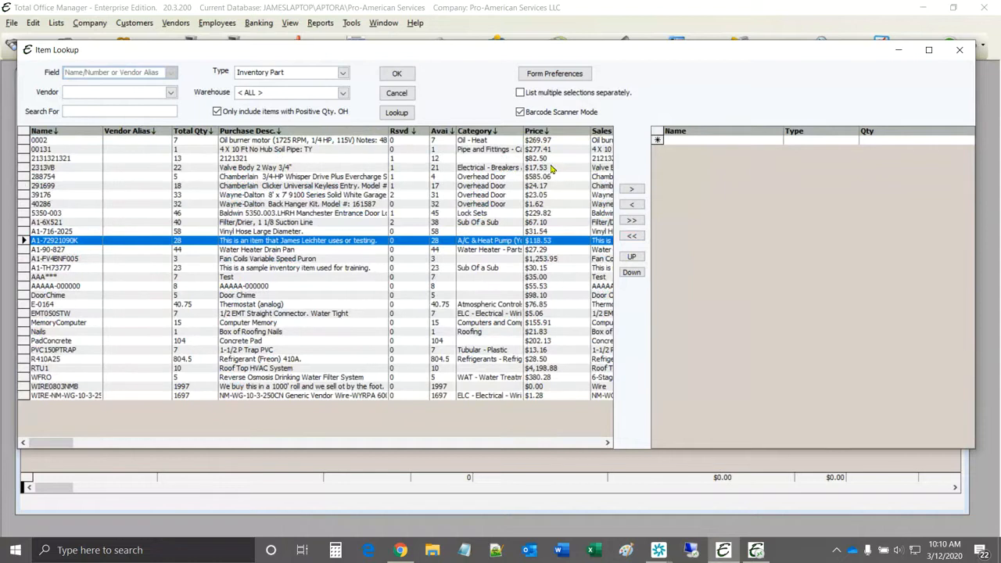
click(36, 141)
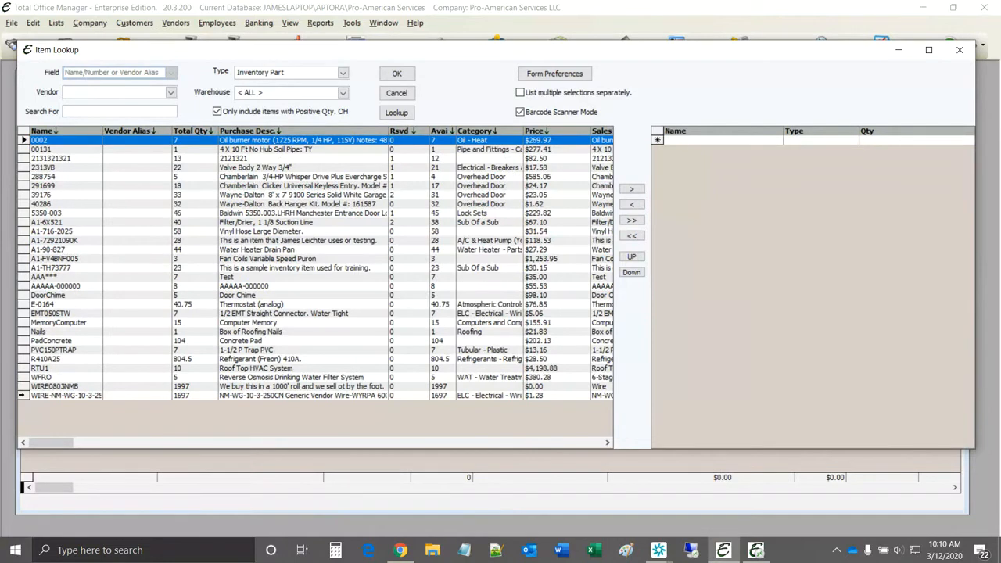
shift+click(23, 395)
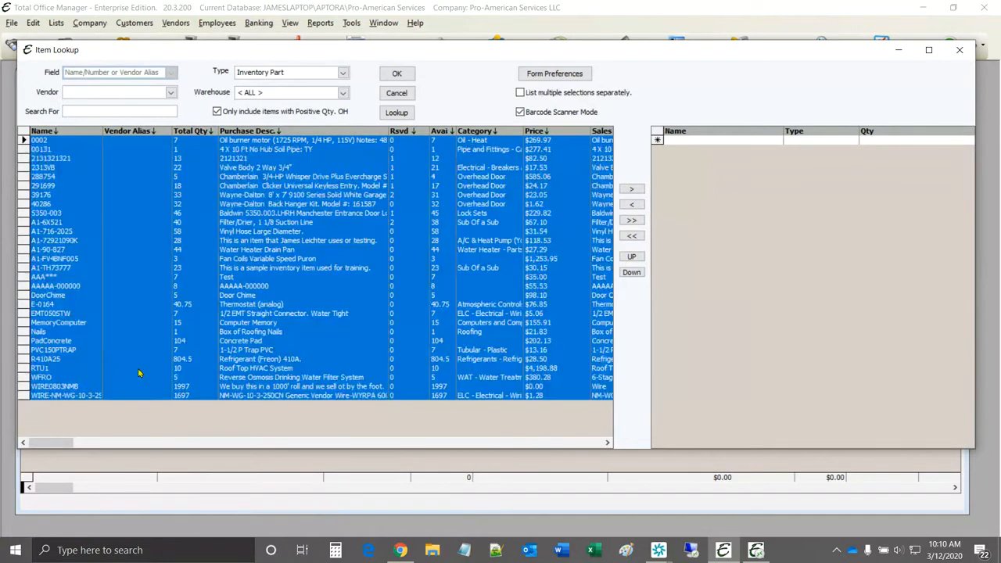
click(633, 189)
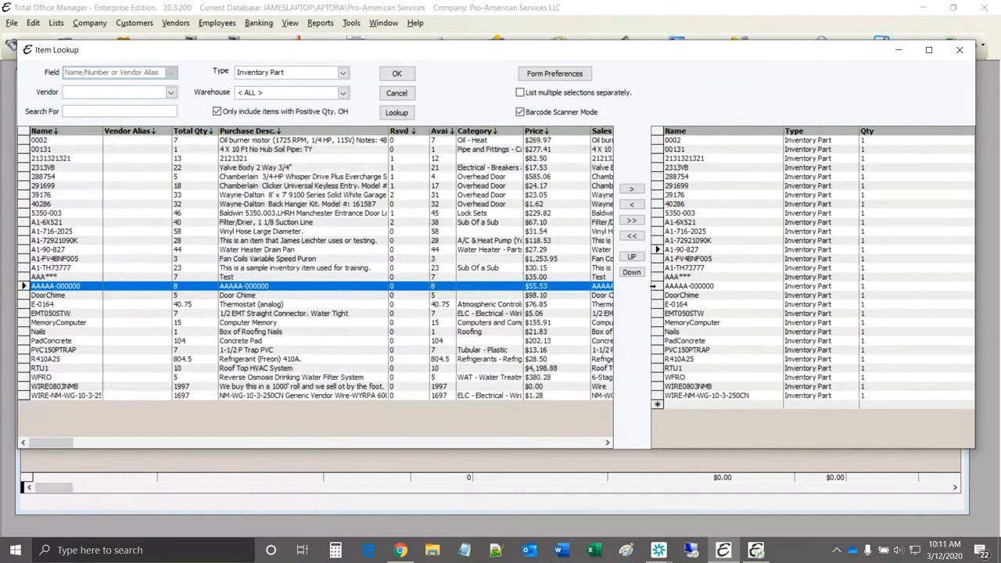
click(632, 204)
Step: Add item 288754 to the selection once more to make its quantity 2
click(189, 213)
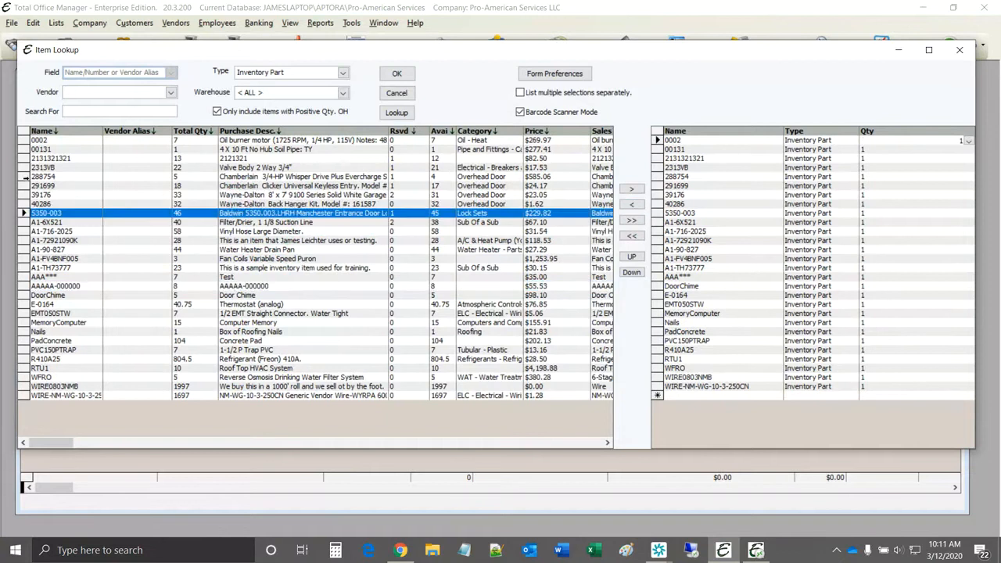
click(25, 178)
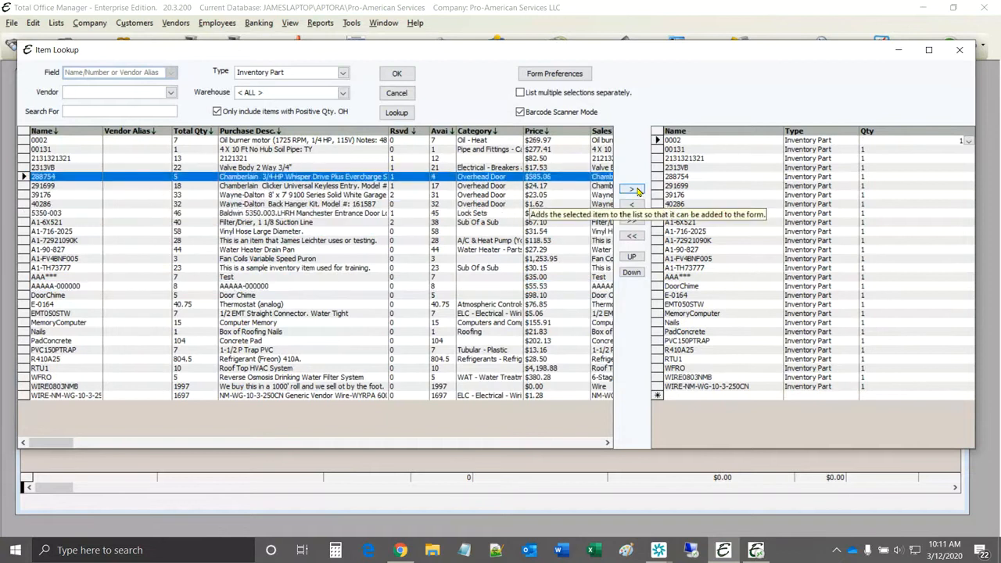
click(632, 189)
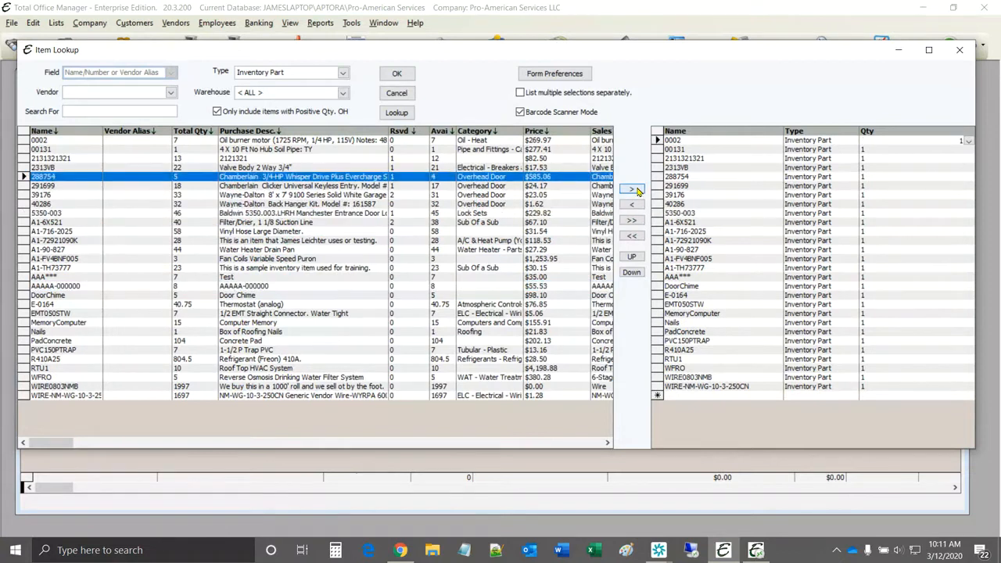
click(780, 271)
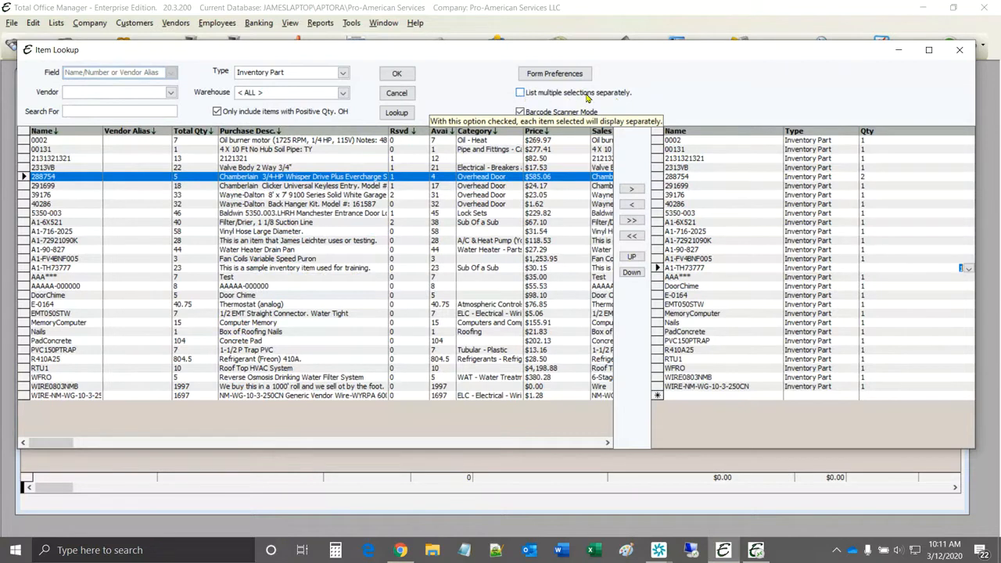
Step: Enable listing multiple selections separately and add item 288754 two more times as individual lines
click(522, 96)
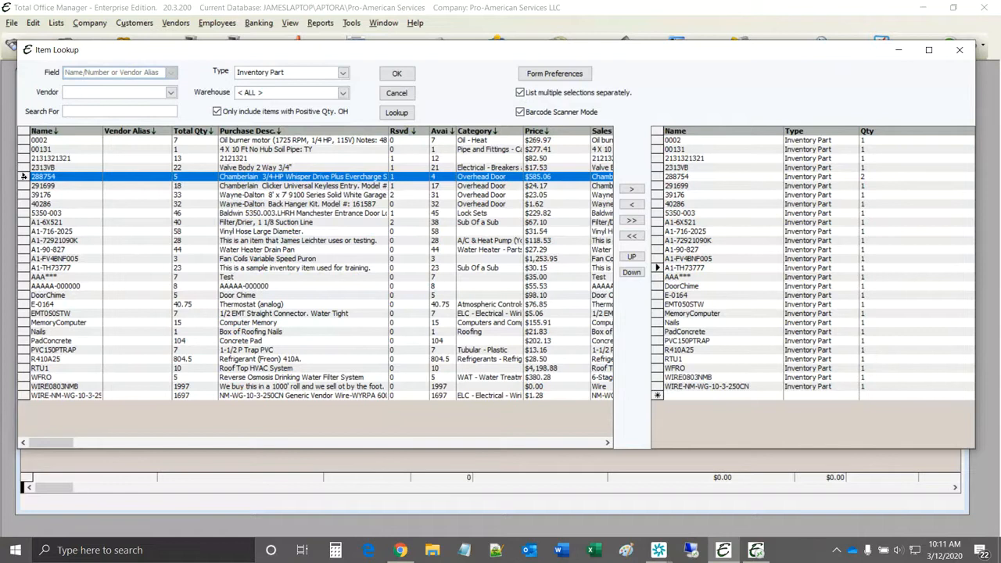
double_click(24, 176)
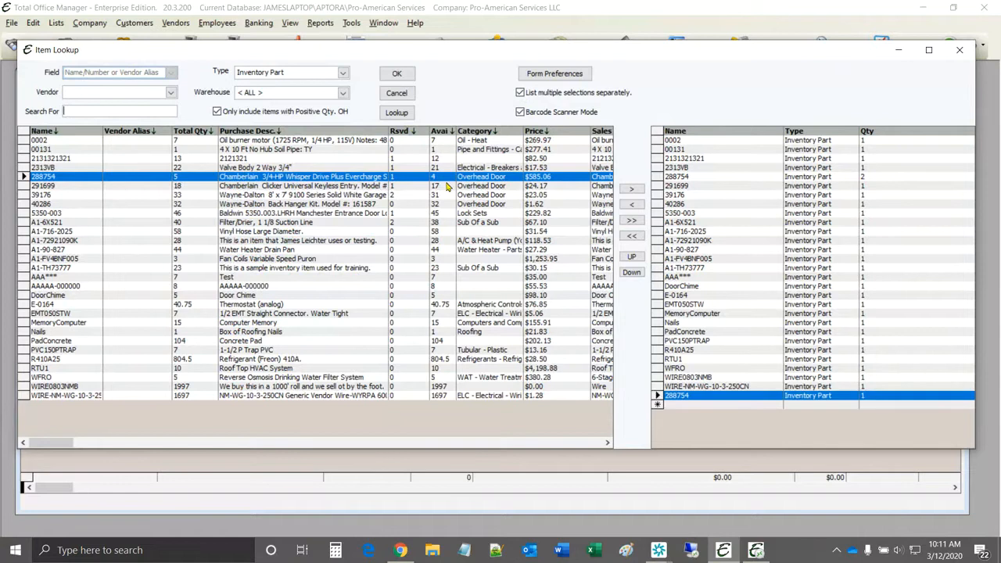
click(632, 190)
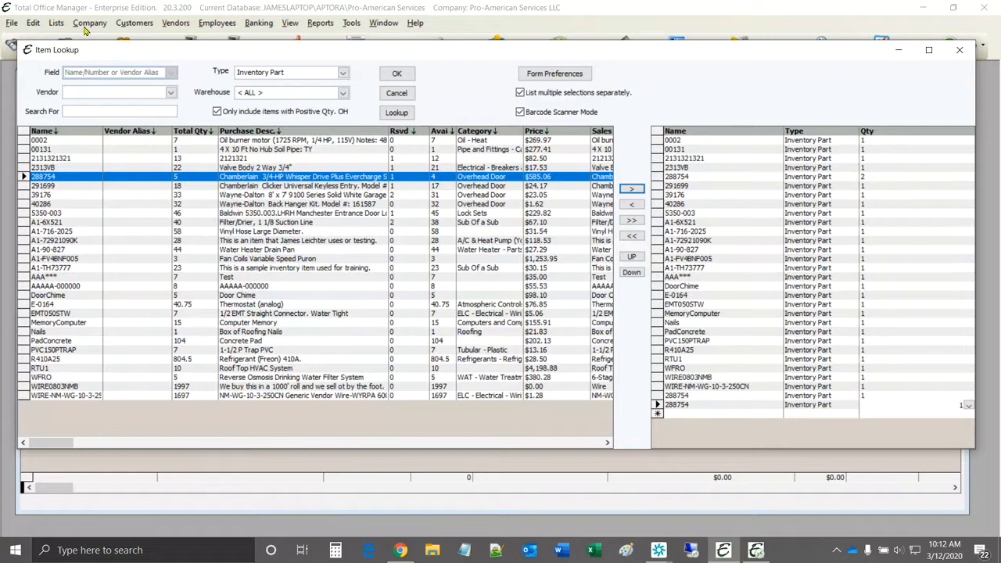
Step: Turn off Barcode Scanner Mode in the Item Lookup
click(528, 115)
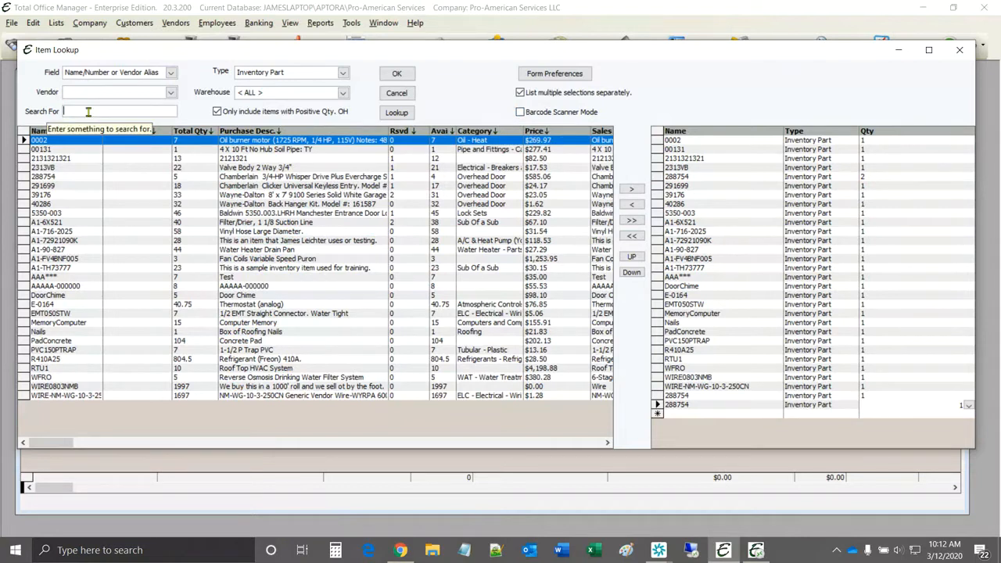
Step: Search the inventory parts for 21, and switch Barcode Scanner Mode on and back off
text(21)
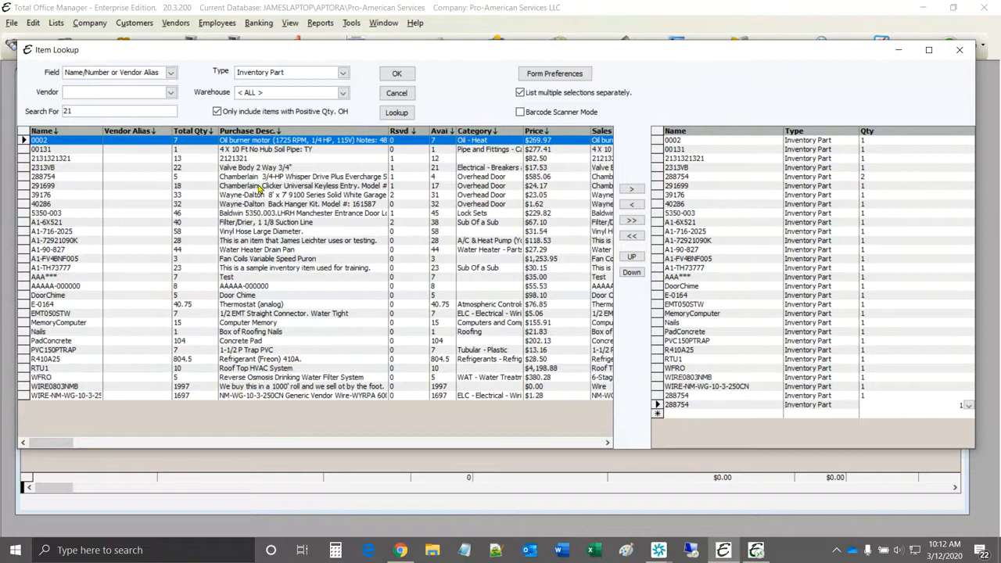
key(Return)
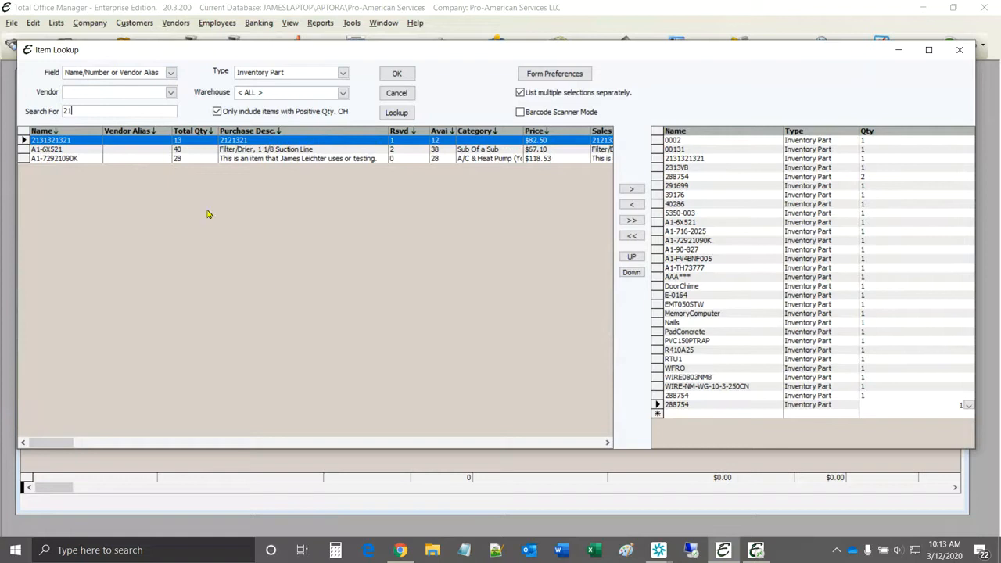
click(534, 114)
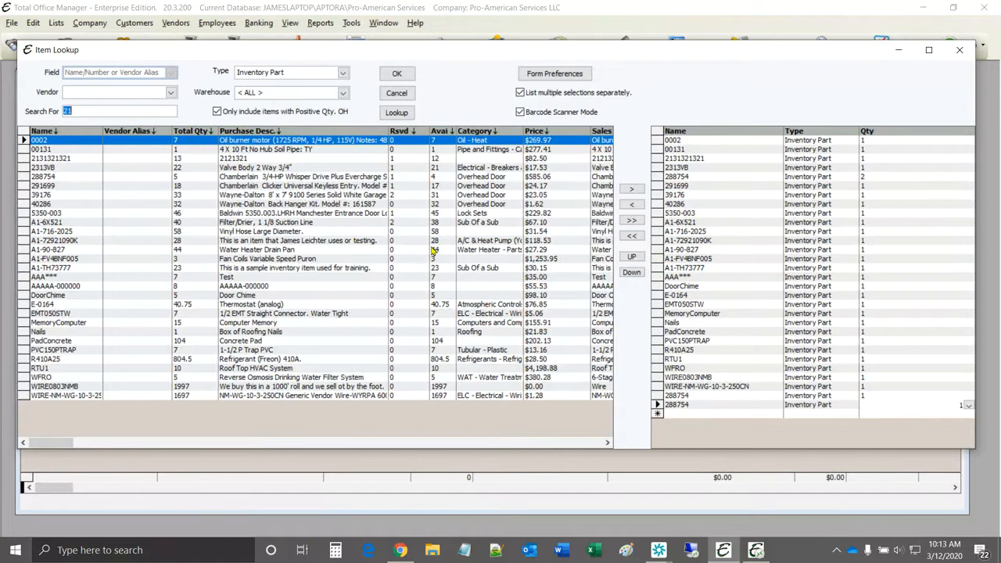
click(520, 113)
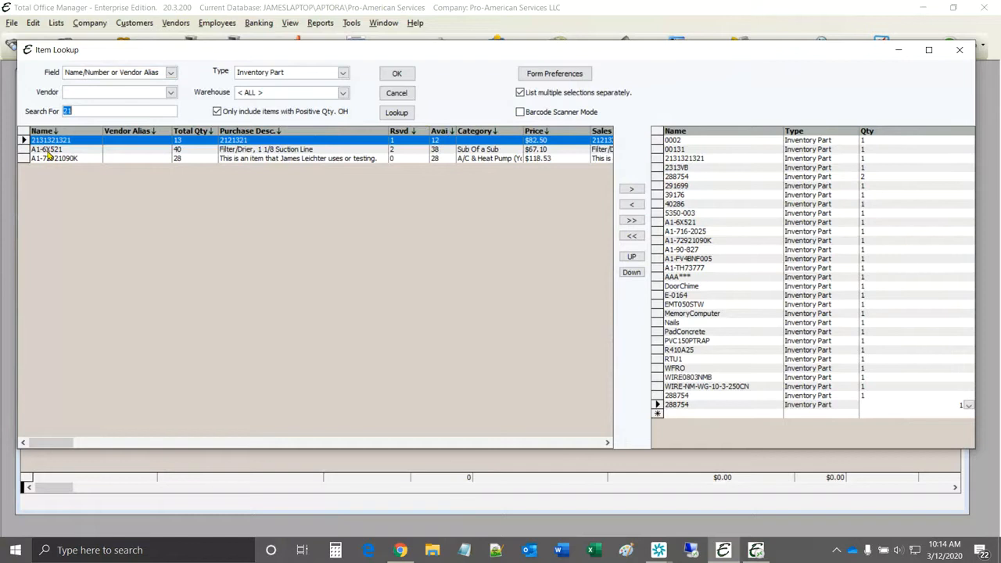
click(622, 552)
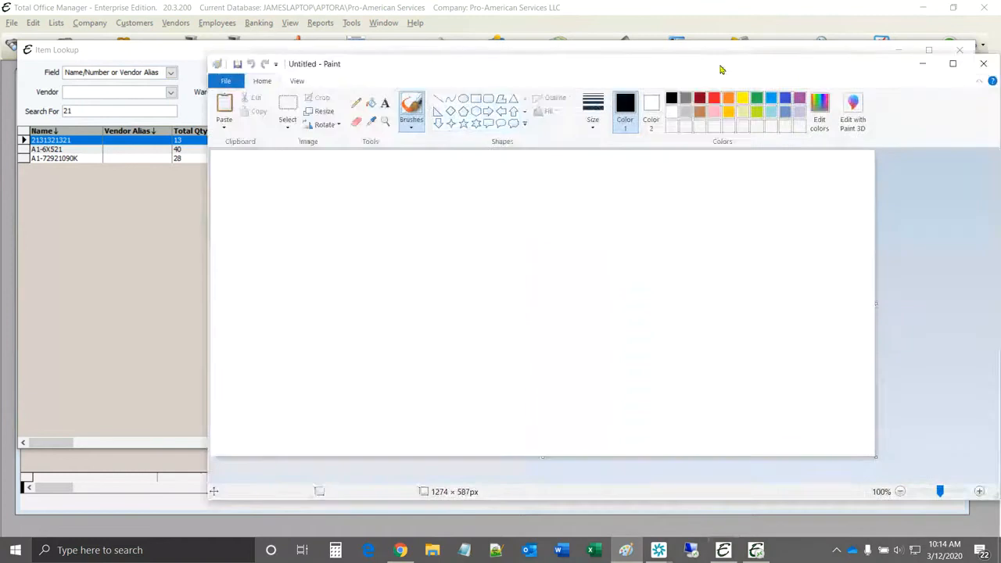
drag(719, 67, 573, 45)
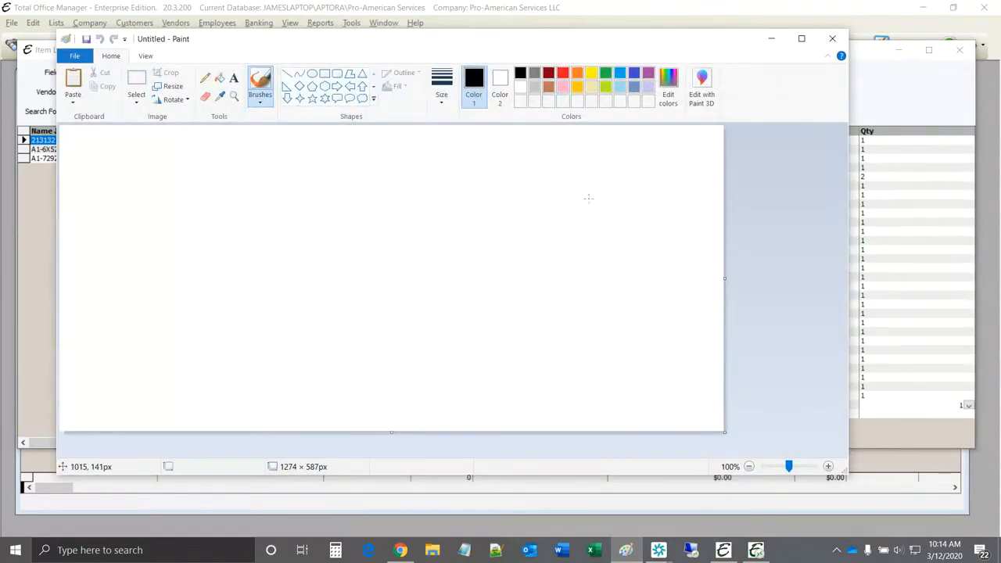
click(831, 39)
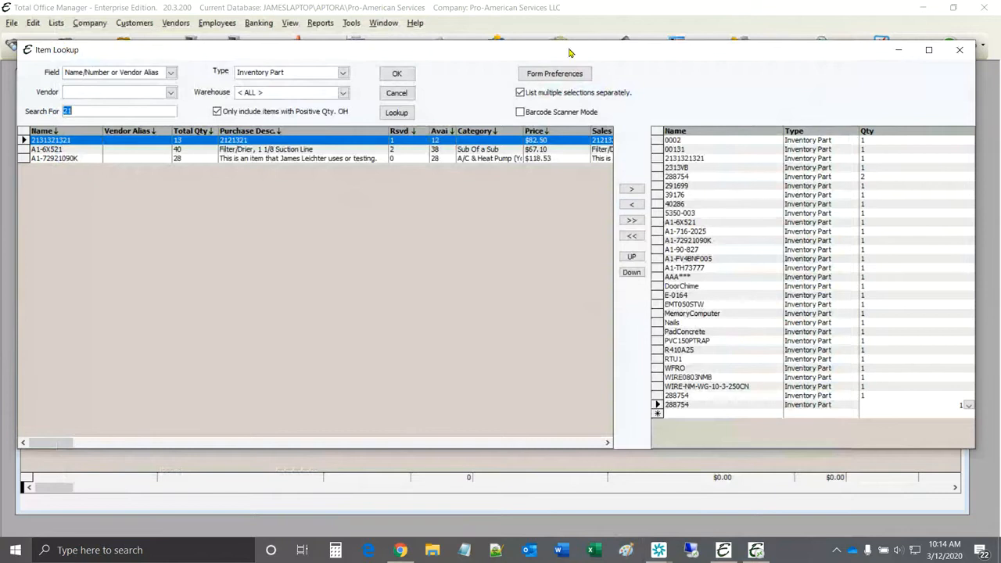
Step: Accept the Item Lookup selection into the estimate and set the quantity of item 0002 to 4
click(398, 74)
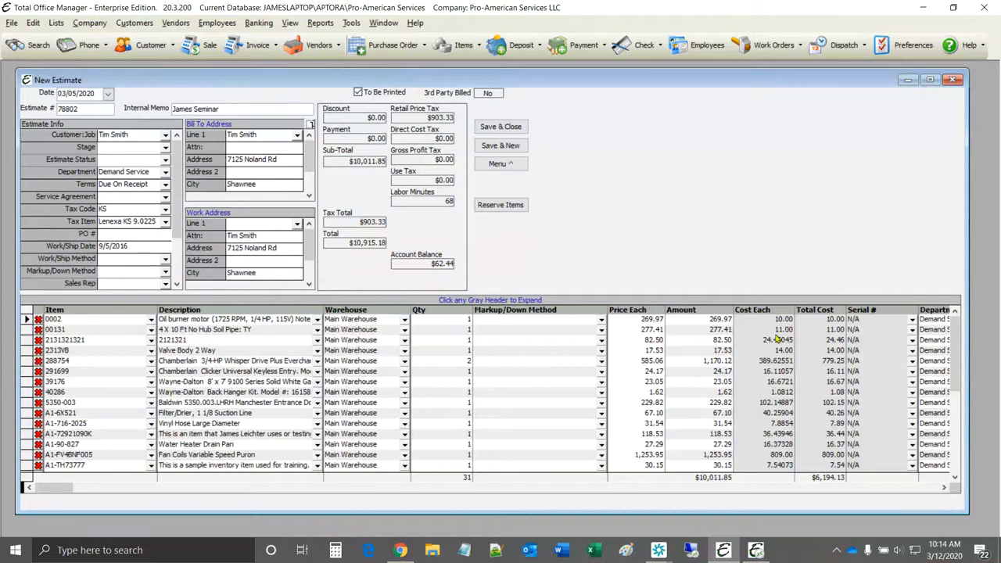
key(ctrl)
click(463, 321)
text(1)
key(Tab)
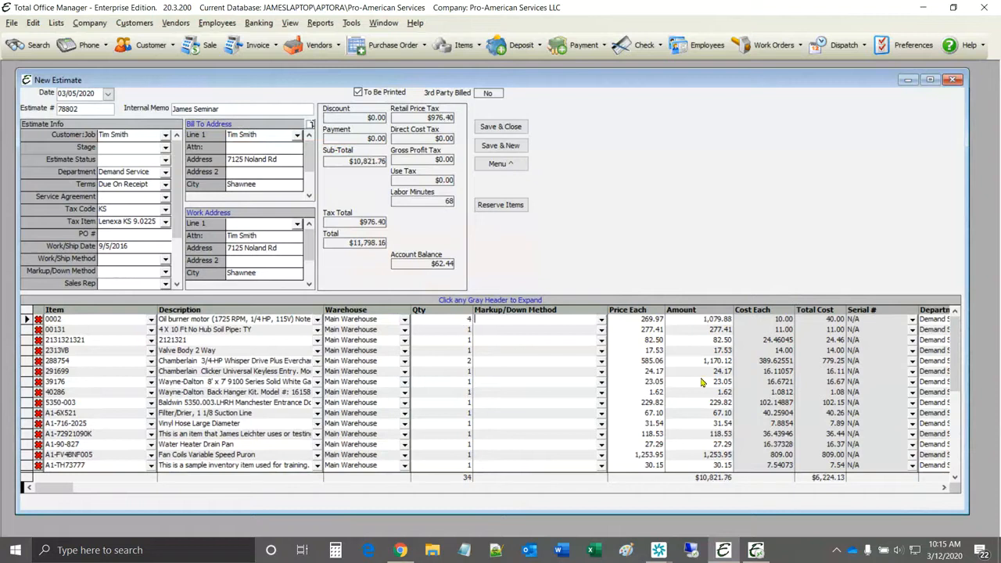
Step: Set the Amount of the item 0002 line to 200.00
click(709, 320)
text(200)
key(Return)
click(719, 329)
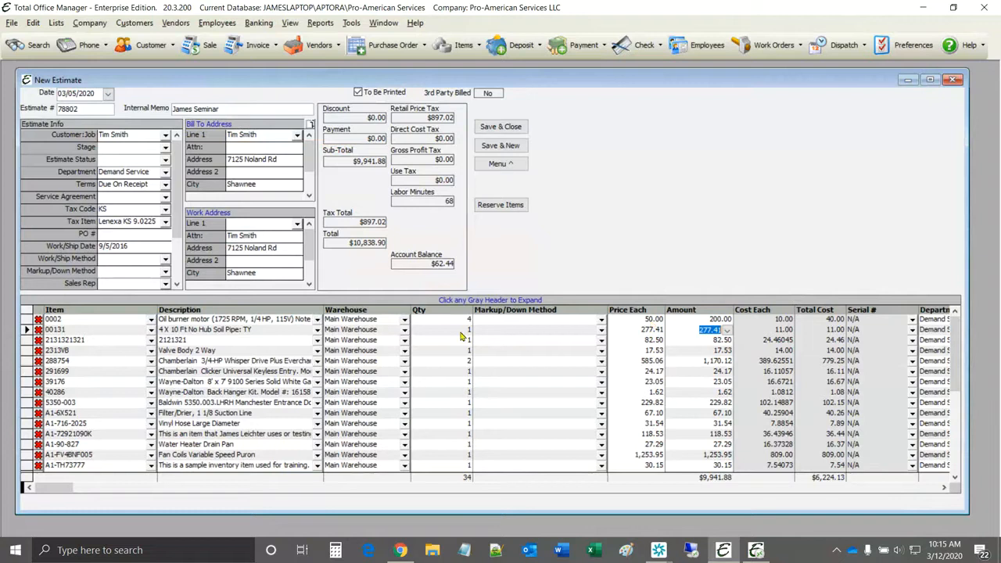
Step: Set the Price Each of the item 0002 line to 200.00
click(643, 319)
text(200)
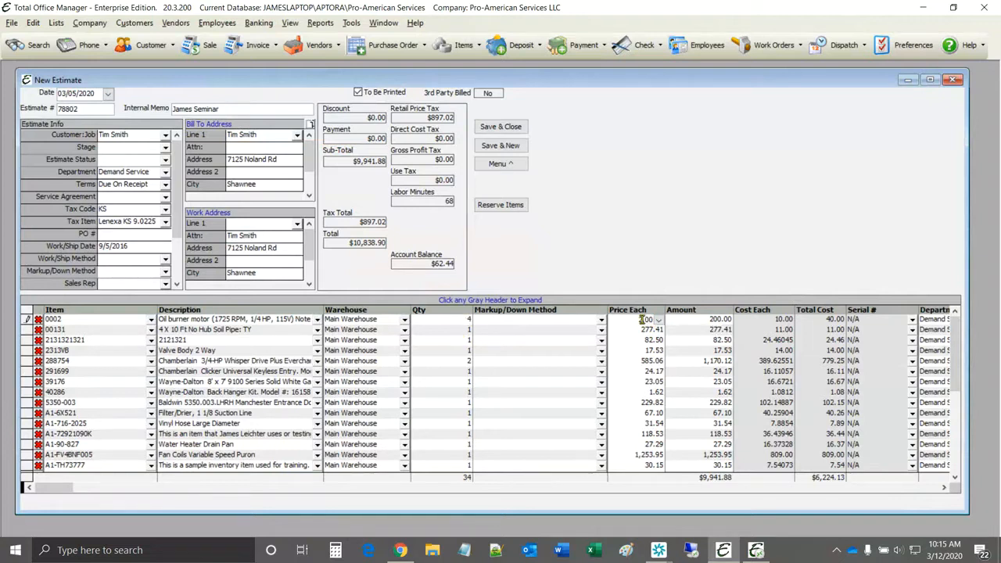
key(Return)
key(Tab)
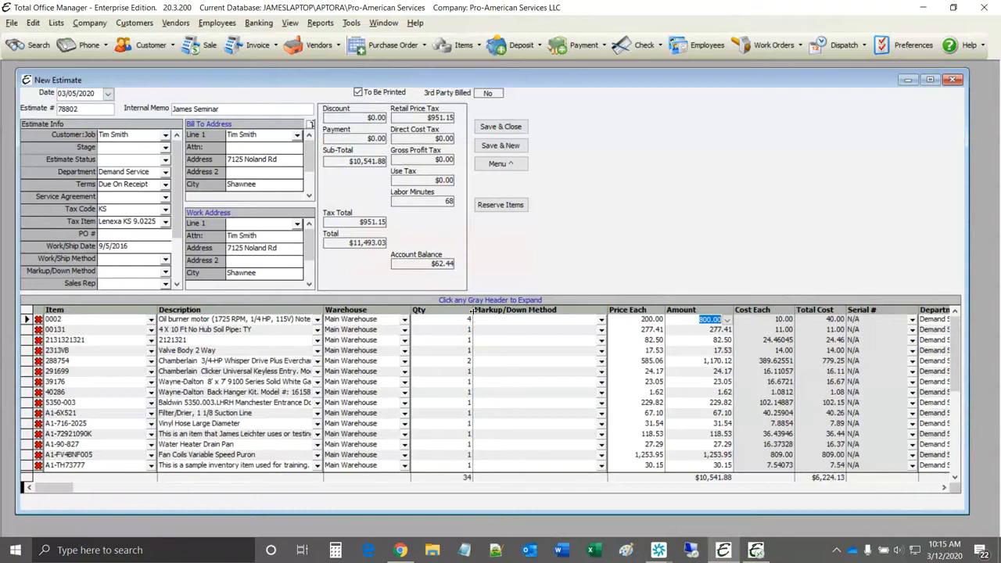
Step: Narrow the Qty and Markup/Down Method columns in the estimate's item grid
drag(472, 311, 444, 311)
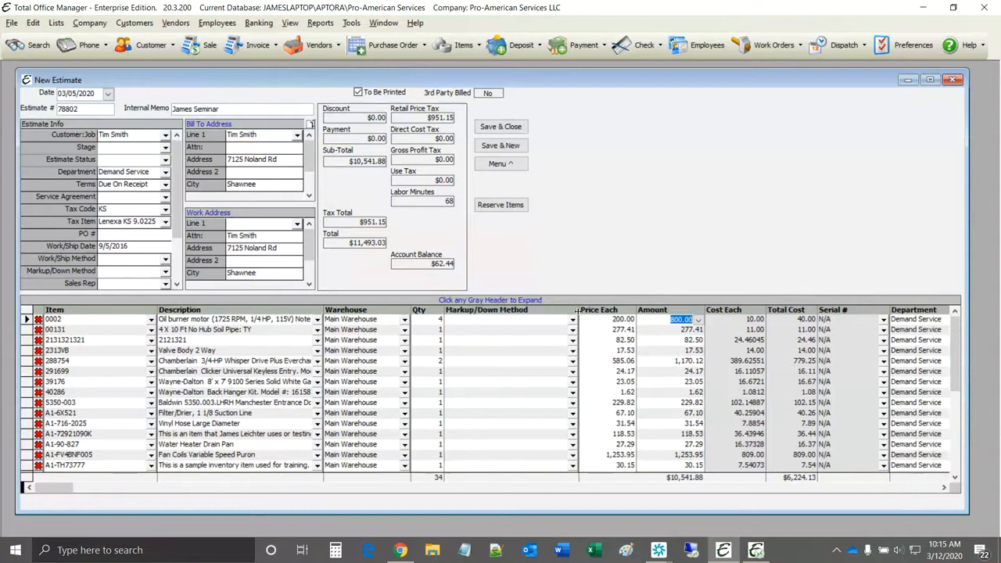
drag(578, 310, 549, 310)
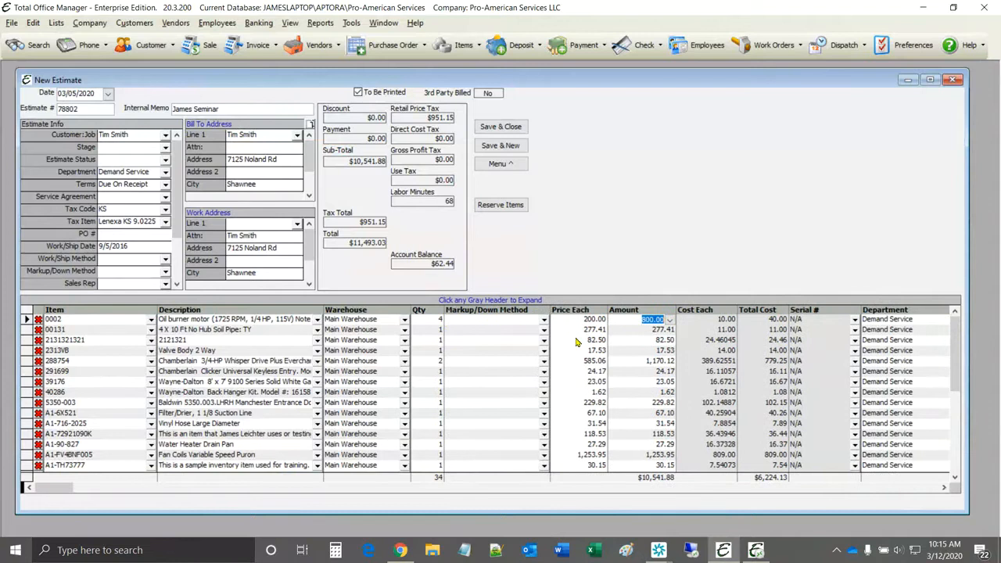
click(500, 317)
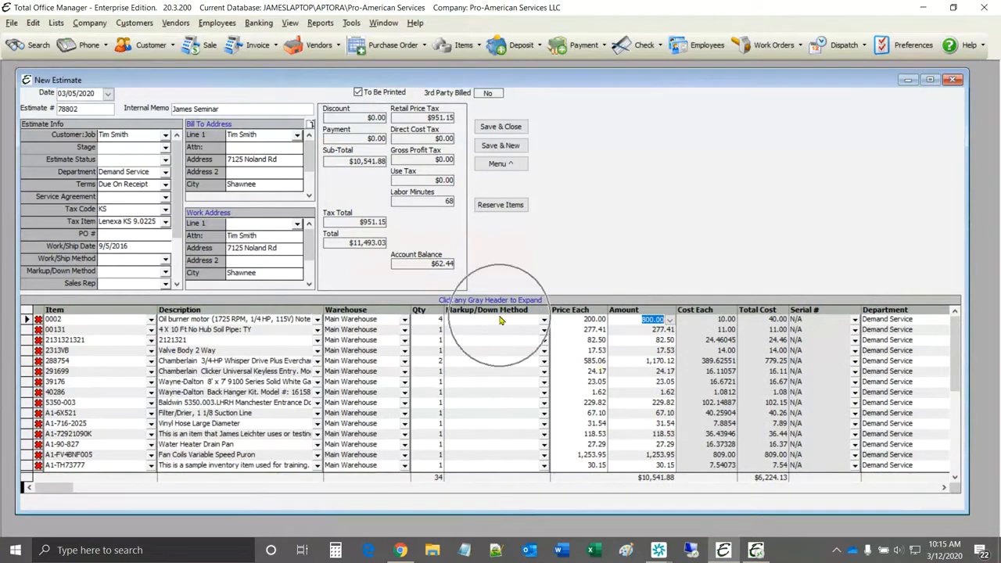
click(500, 317)
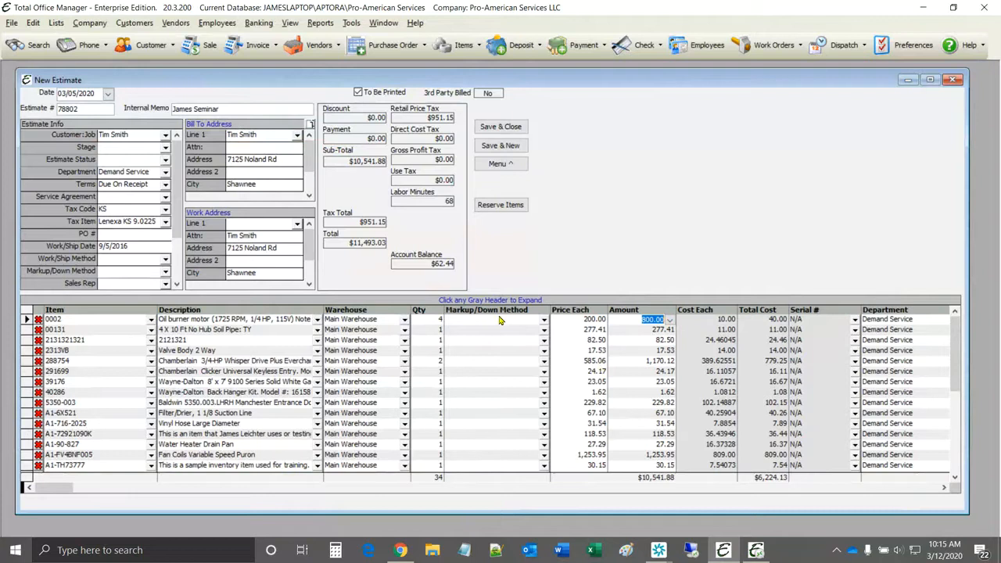
Step: Open the estimate customer's record, check the Markup Method in the additional information, and close the record
click(121, 135)
right_click(598, 147)
mouse_move(659, 351)
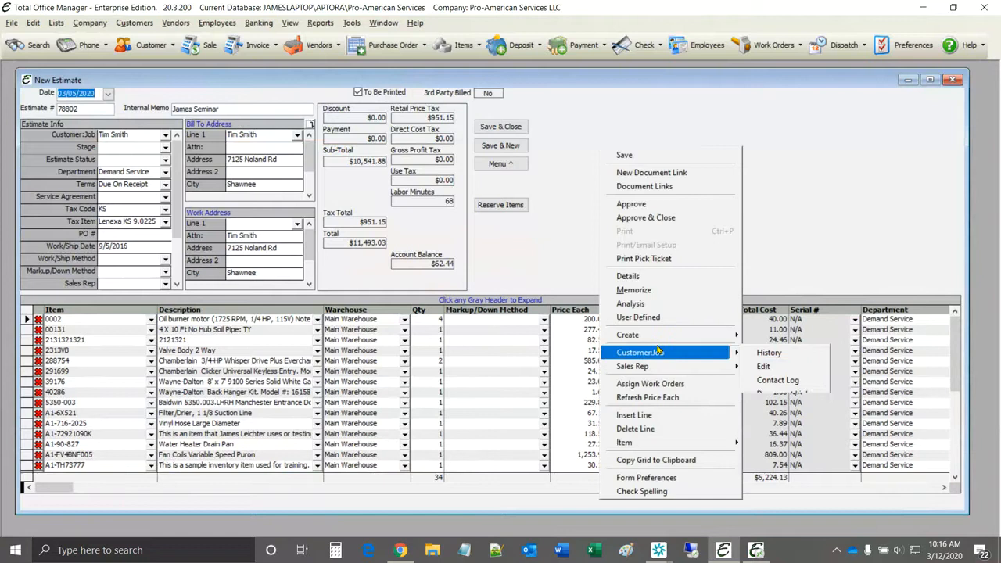
click(763, 366)
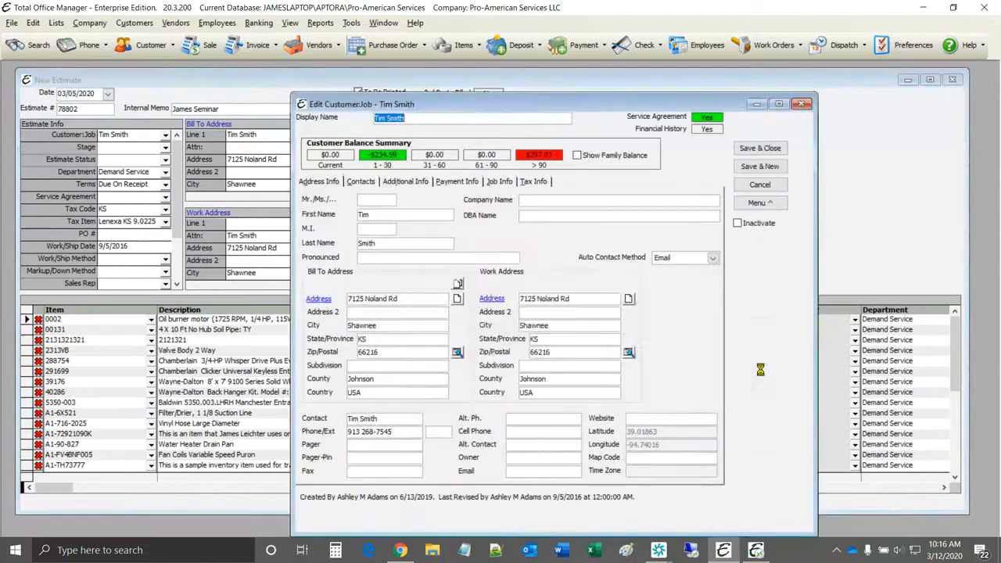
key(Return)
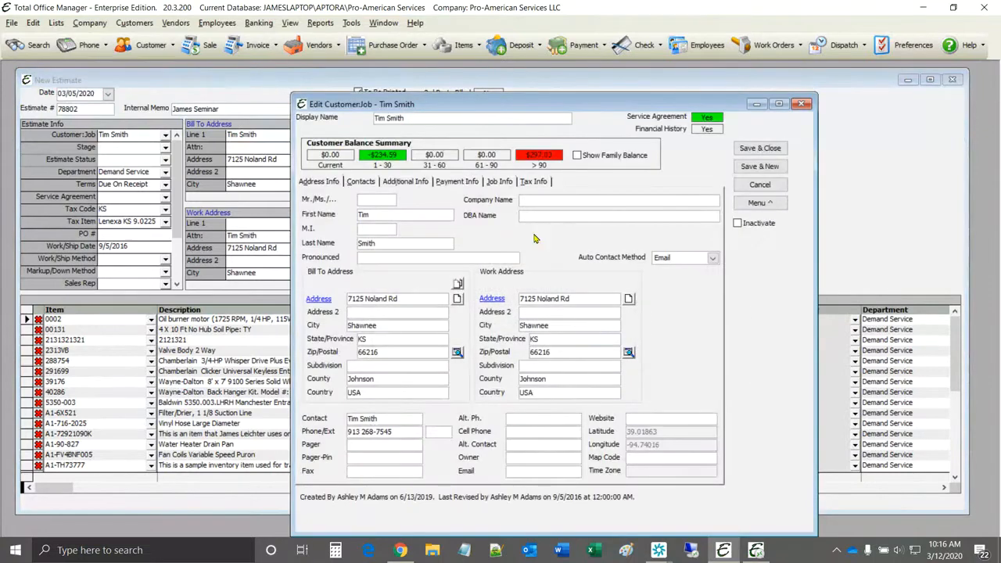
click(406, 182)
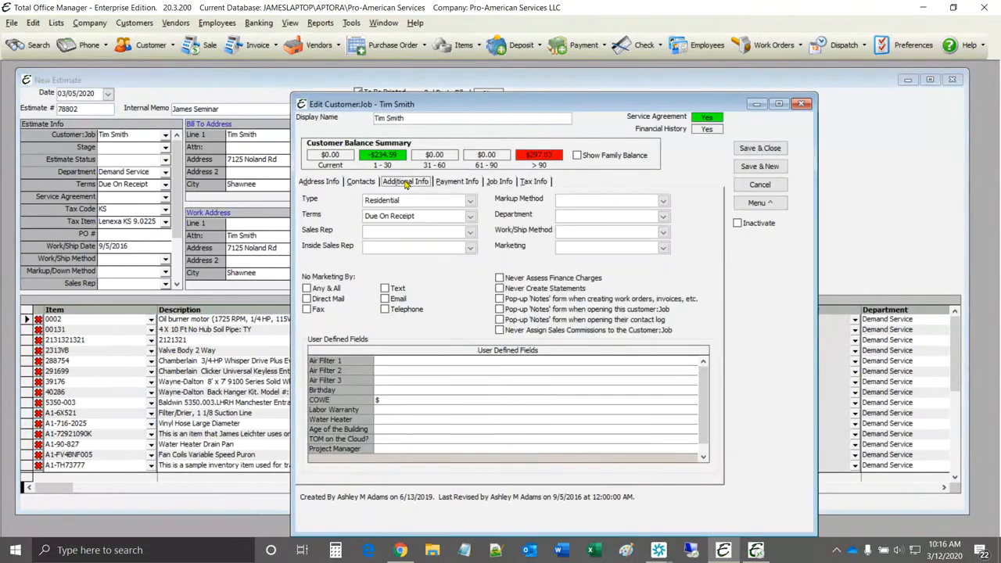
click(522, 200)
click(795, 109)
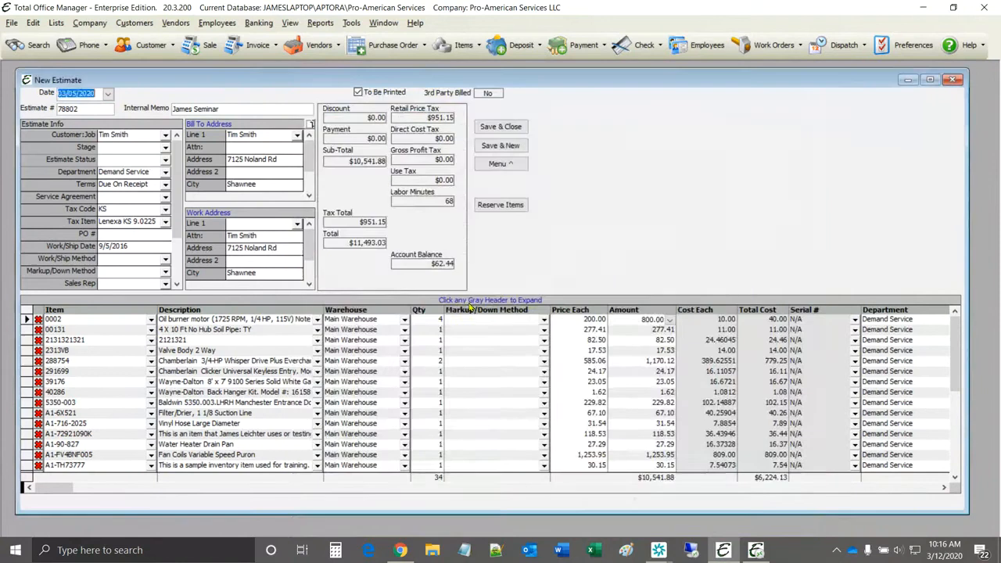
Step: Open item 0002 for editing from its estimate line
right_click(68, 318)
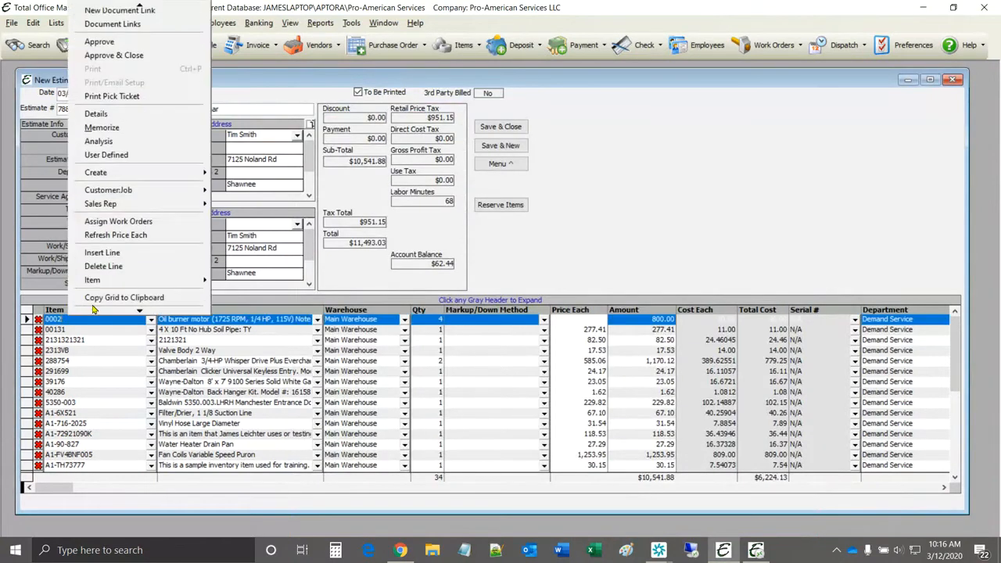
mouse_move(157, 279)
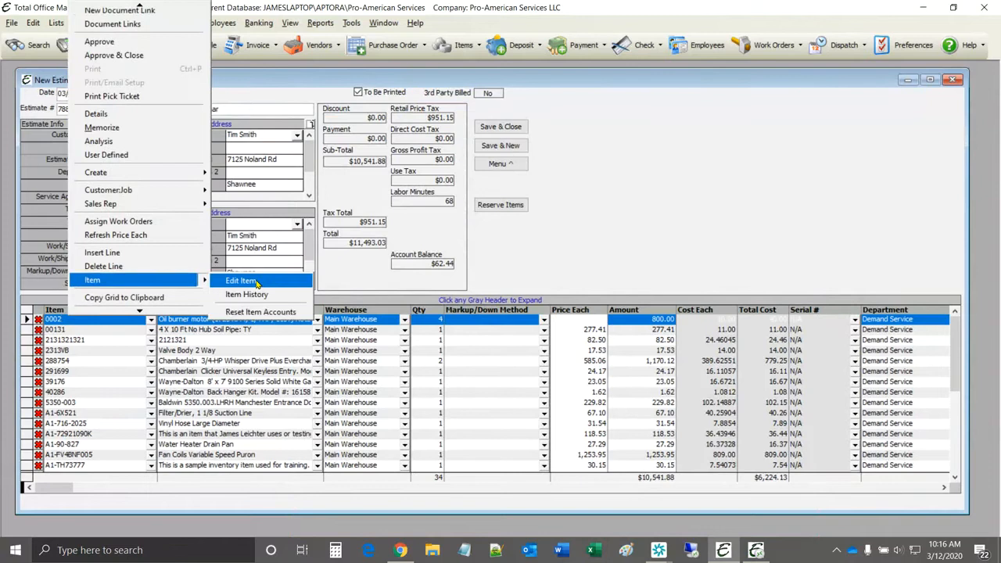
click(252, 281)
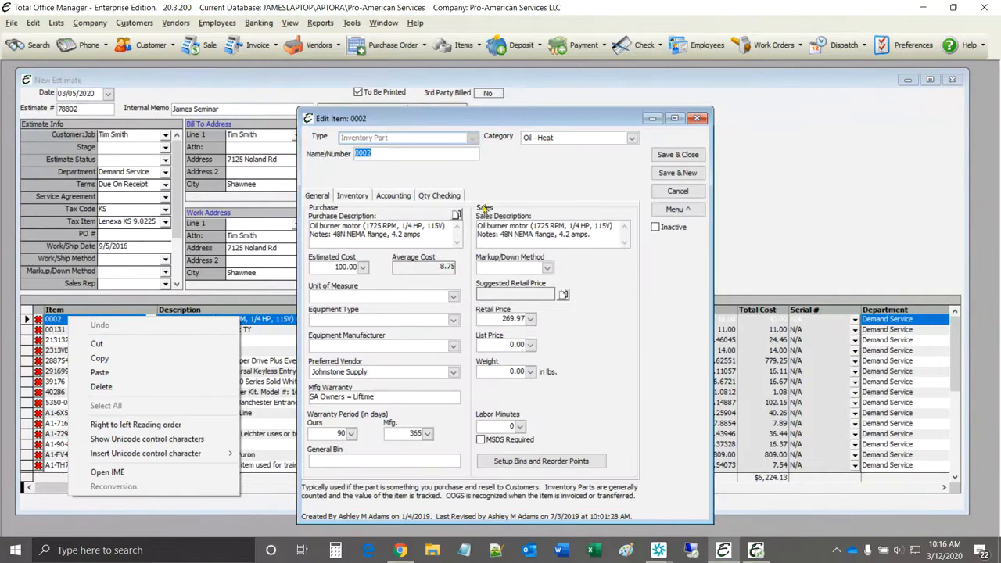
click(629, 267)
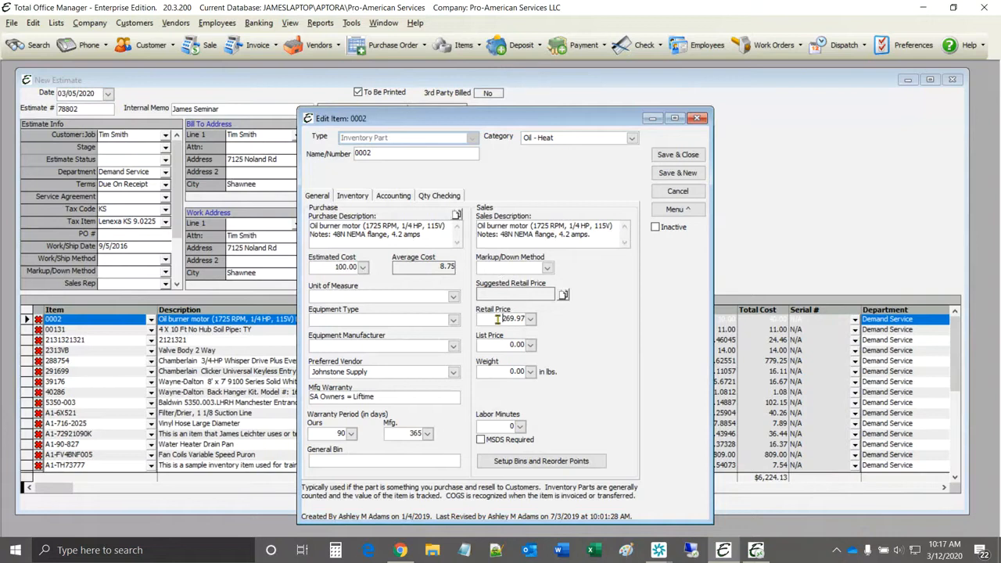
Step: Set the item's Markup/Down Method to 12% Gross Margin and copy the suggested retail price into its Retail Price
click(547, 268)
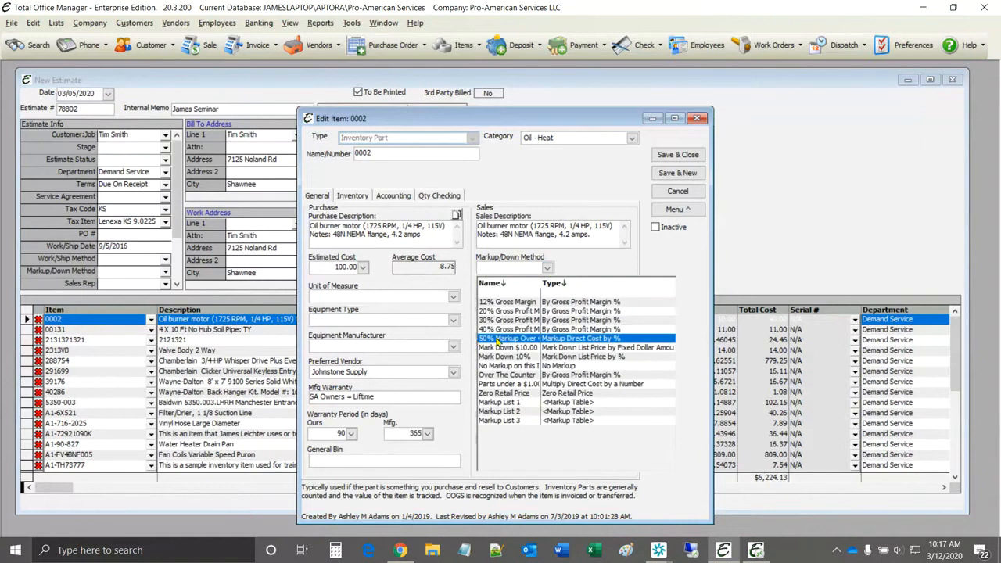
click(504, 302)
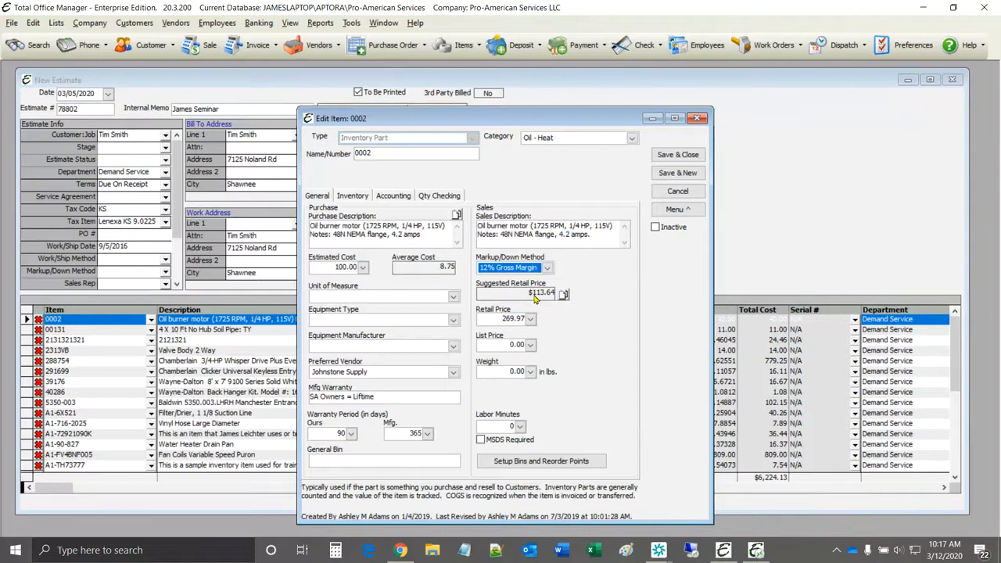
key(ctrl)
key(ctrl)
key(ctrl)
key(ctrl)
click(563, 294)
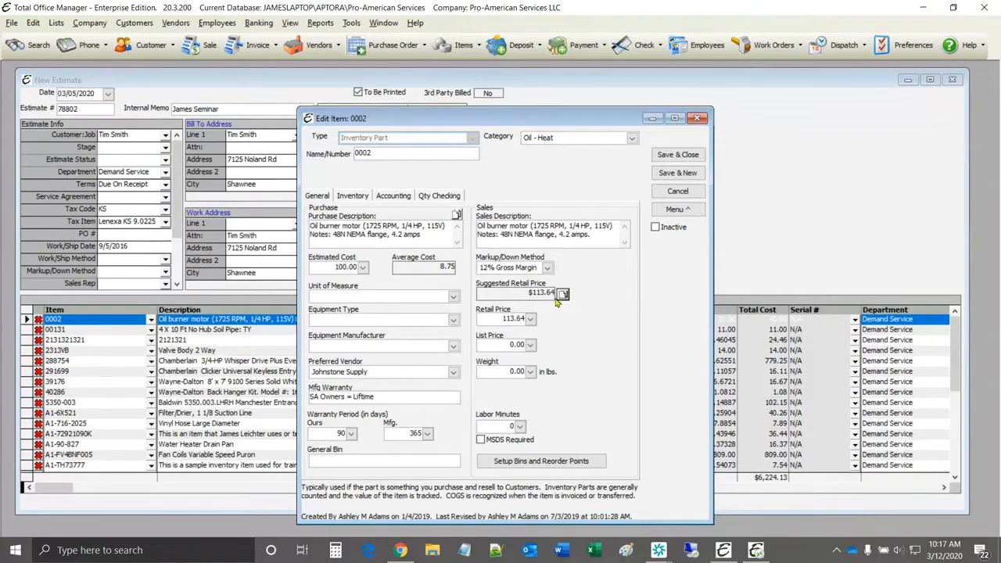
Step: Clear the Markup/Down Method of item 0002
click(548, 268)
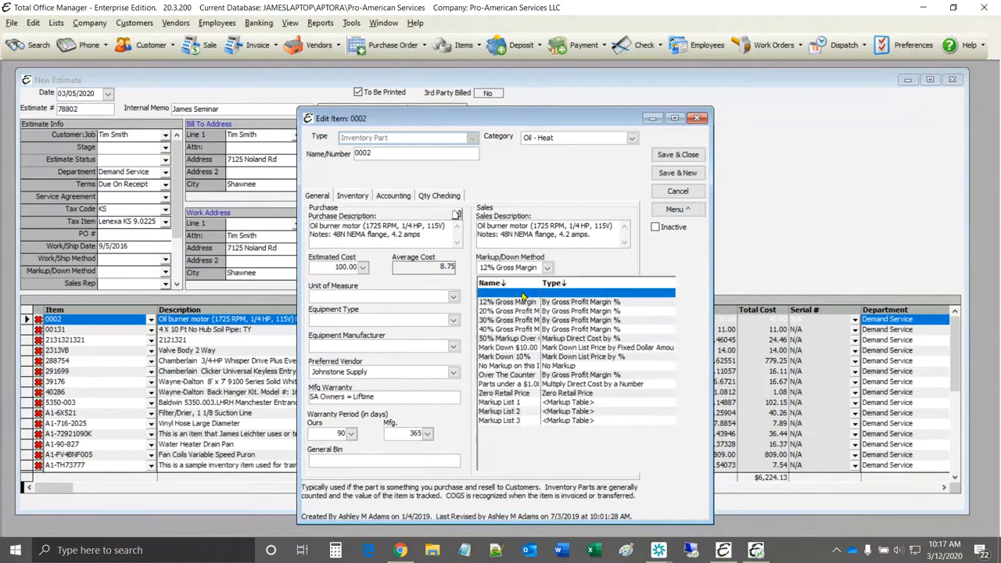
click(547, 268)
key(Delete)
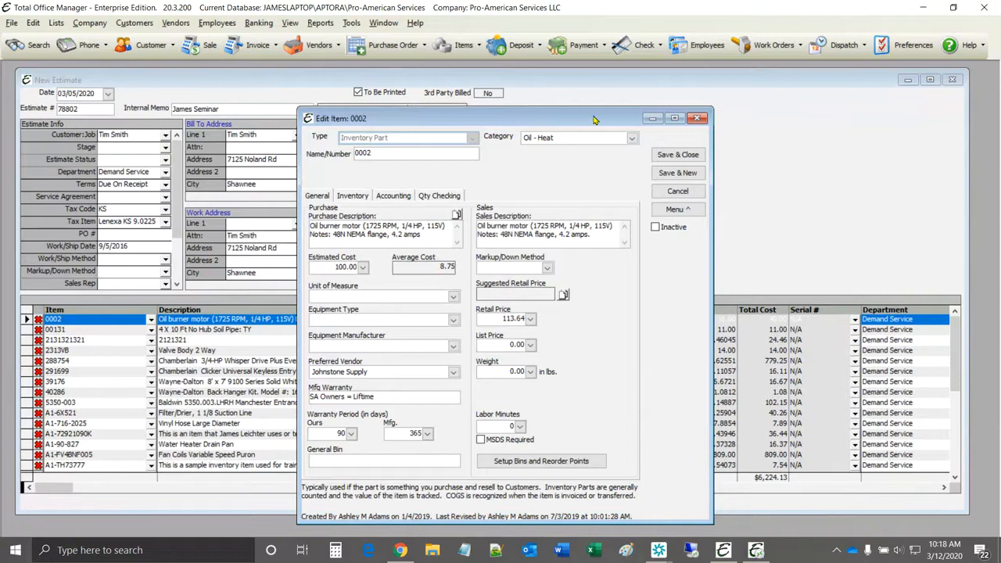
drag(595, 119, 228, 118)
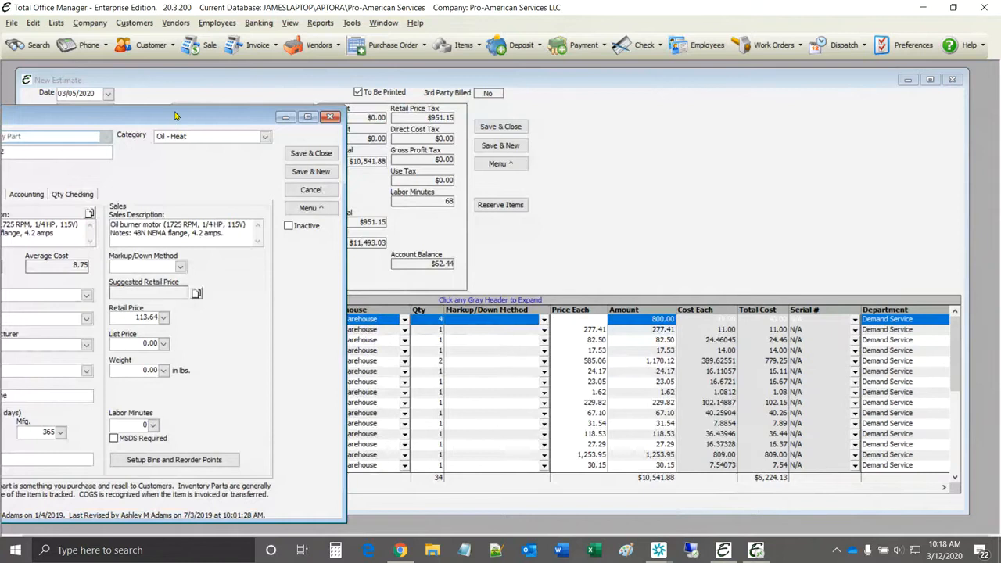
drag(175, 116, 357, 111)
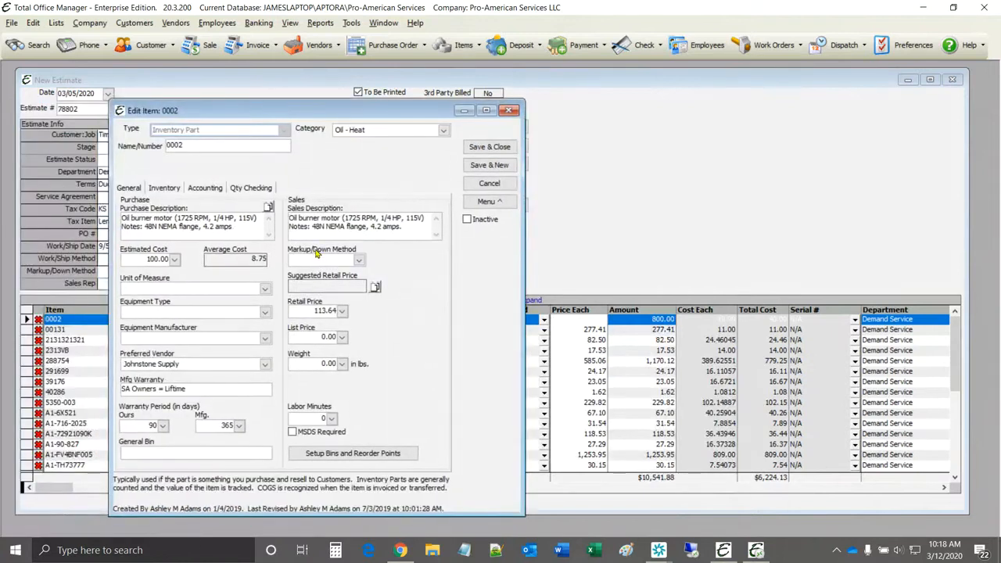
click(304, 308)
click(305, 311)
click(305, 310)
click(299, 337)
Step: Open the Price Level List, start a new price level to examine the available pricing methods, and cancel it
click(89, 23)
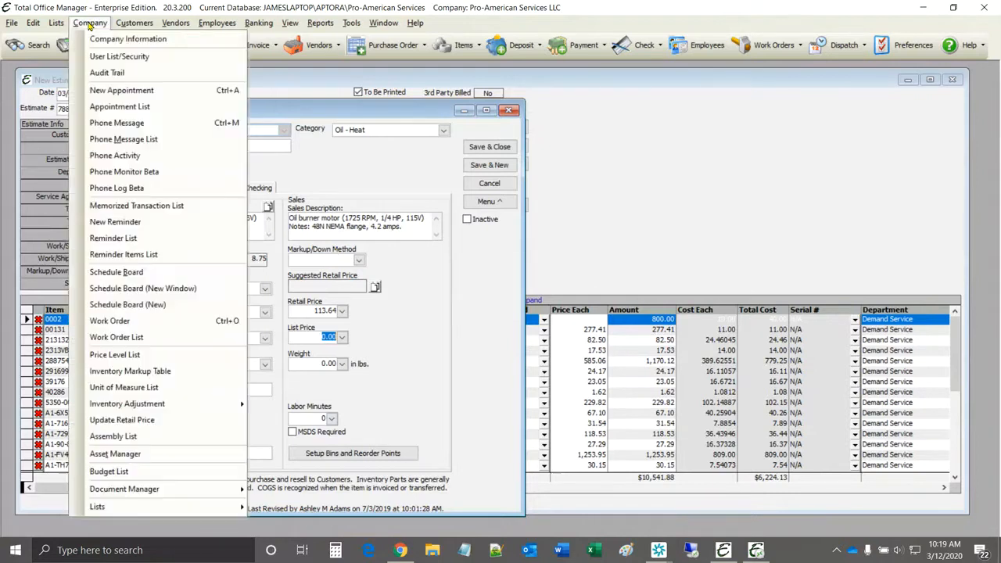
click(122, 356)
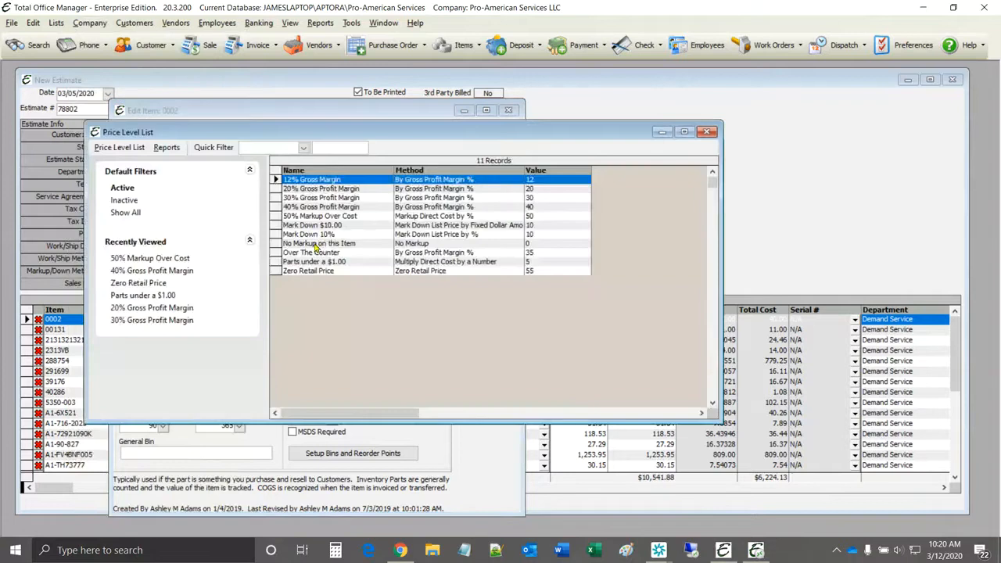
right_click(316, 200)
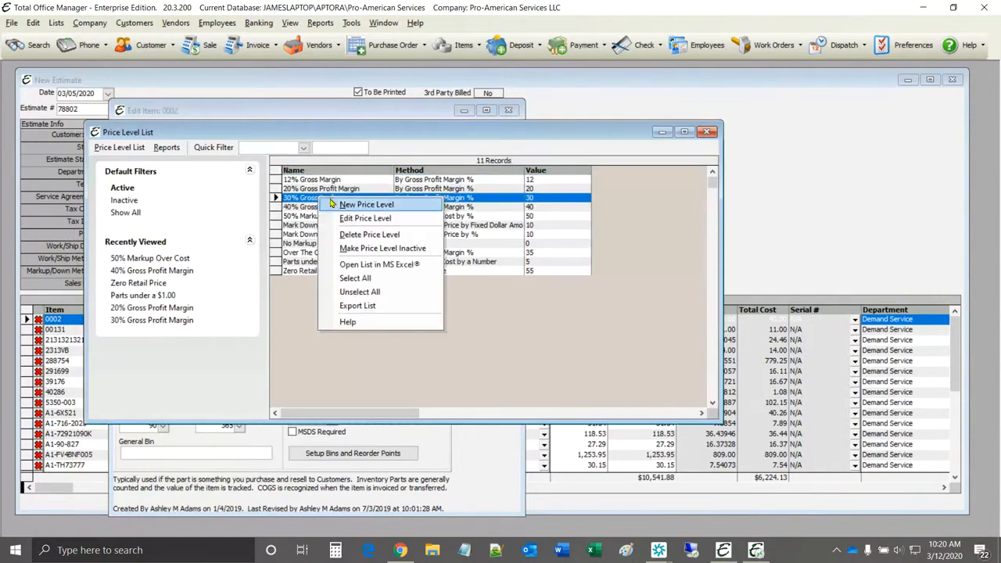
click(331, 203)
click(587, 312)
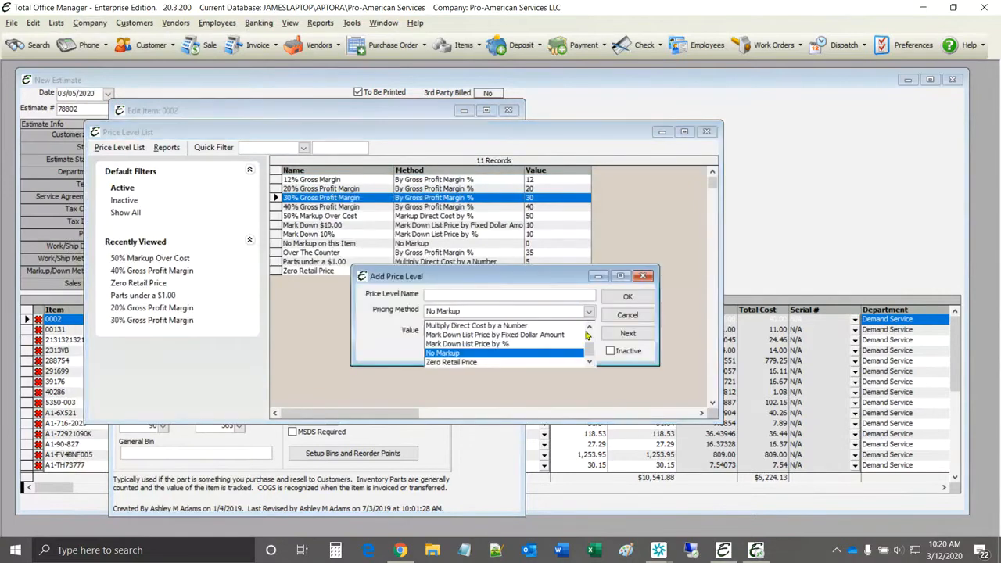
drag(590, 356, 590, 330)
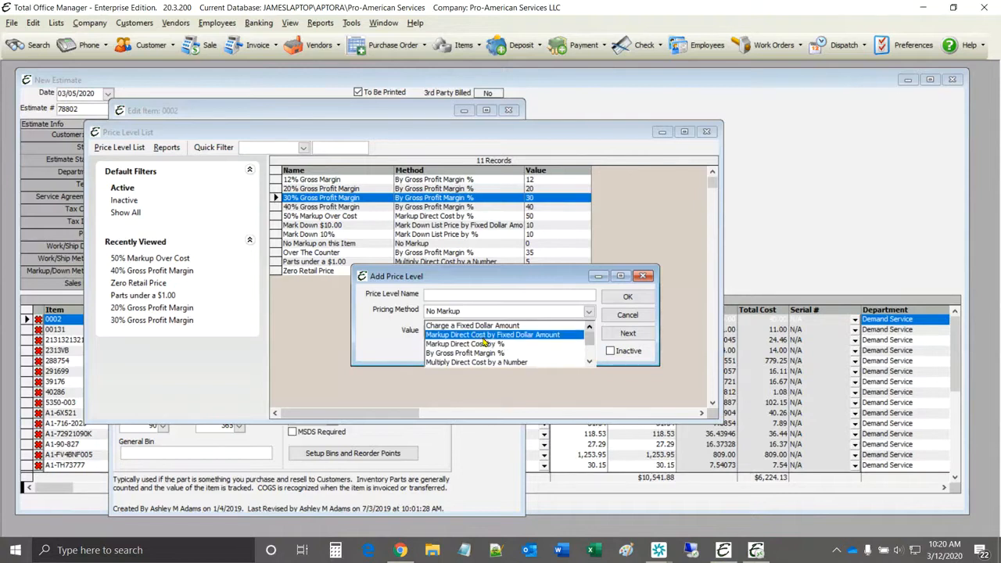
scroll(493, 341, down, 2)
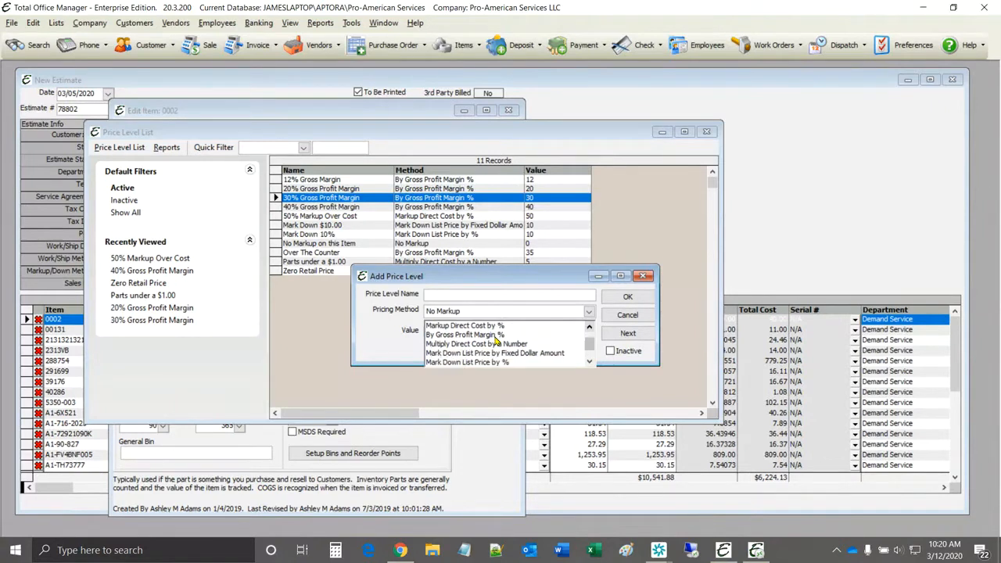
scroll(495, 342, down, 1)
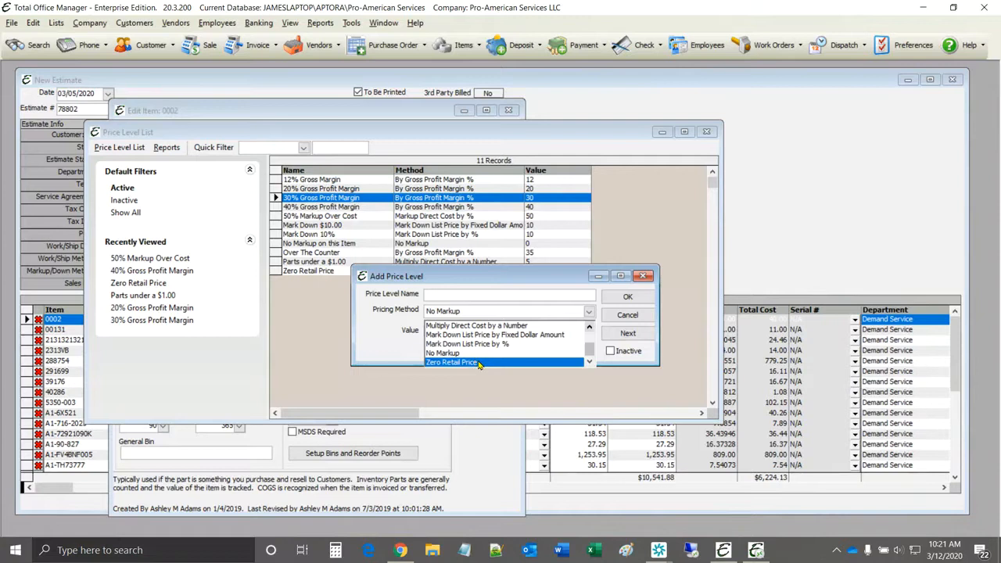
click(627, 315)
click(627, 316)
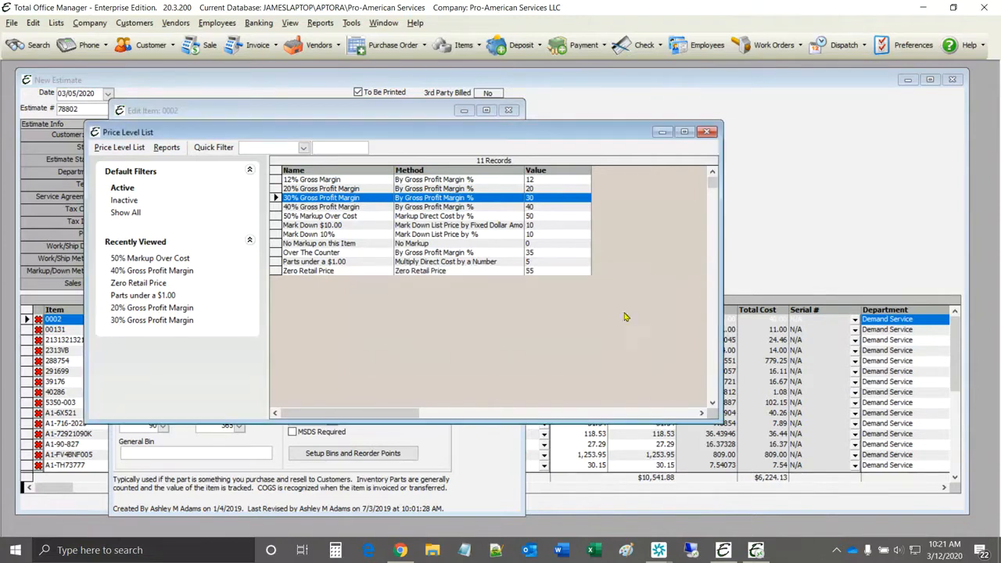
Step: Look over the existing gross profit margin price levels and close the Price Level List
click(329, 207)
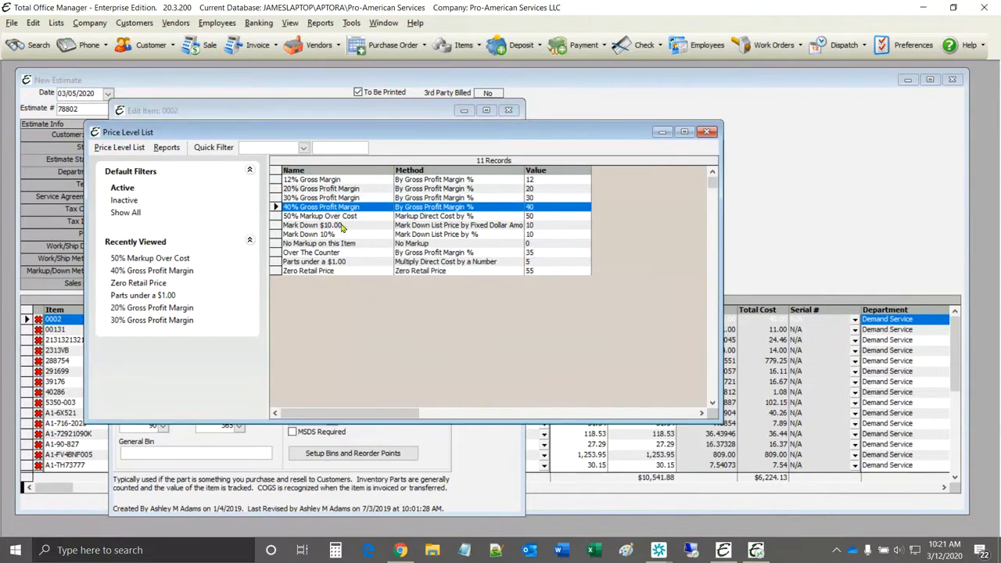
click(345, 191)
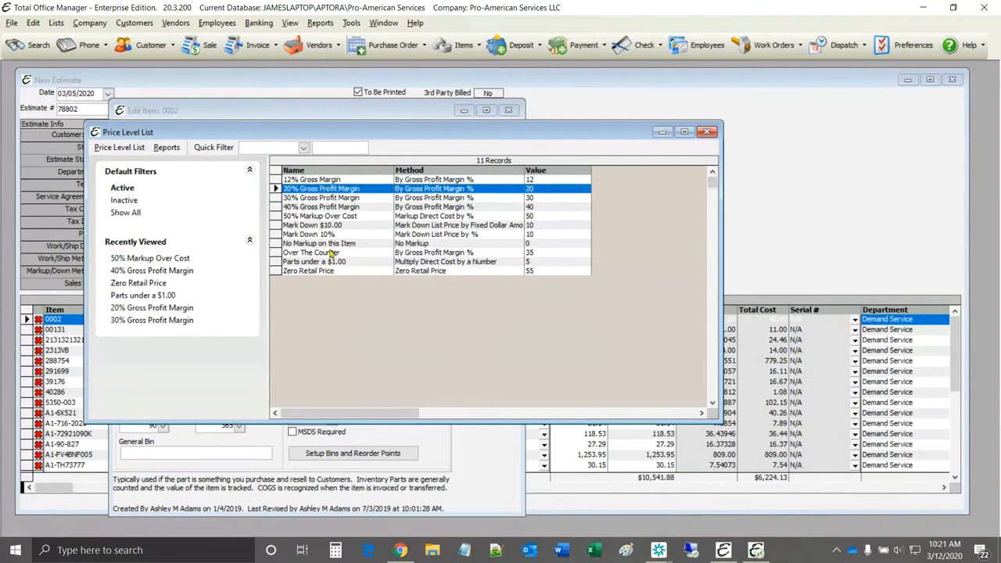
click(708, 132)
Step: Open Markup List 1 from the Inventory Markup Table List and examine its cost ranges and markup multipliers
click(95, 25)
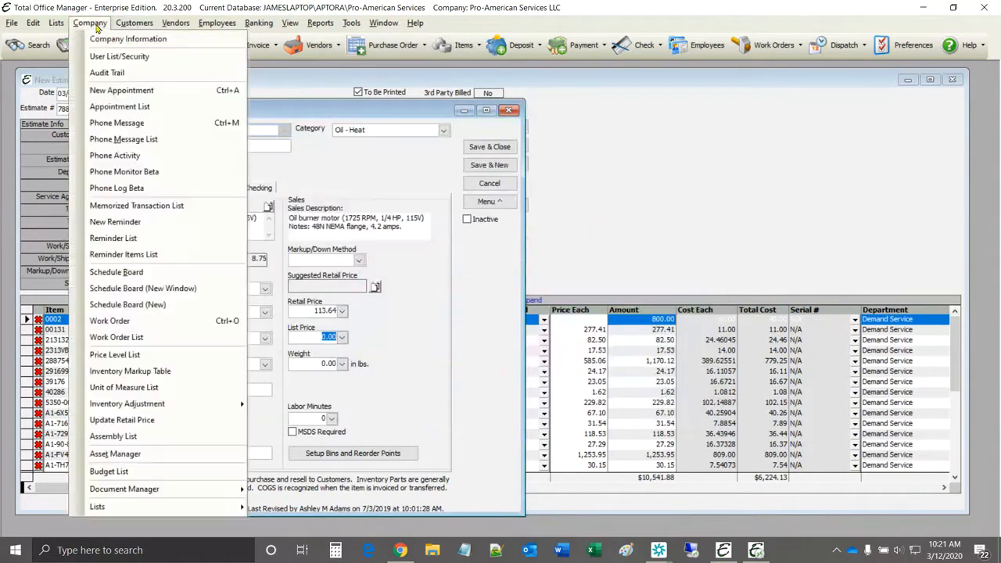
click(135, 371)
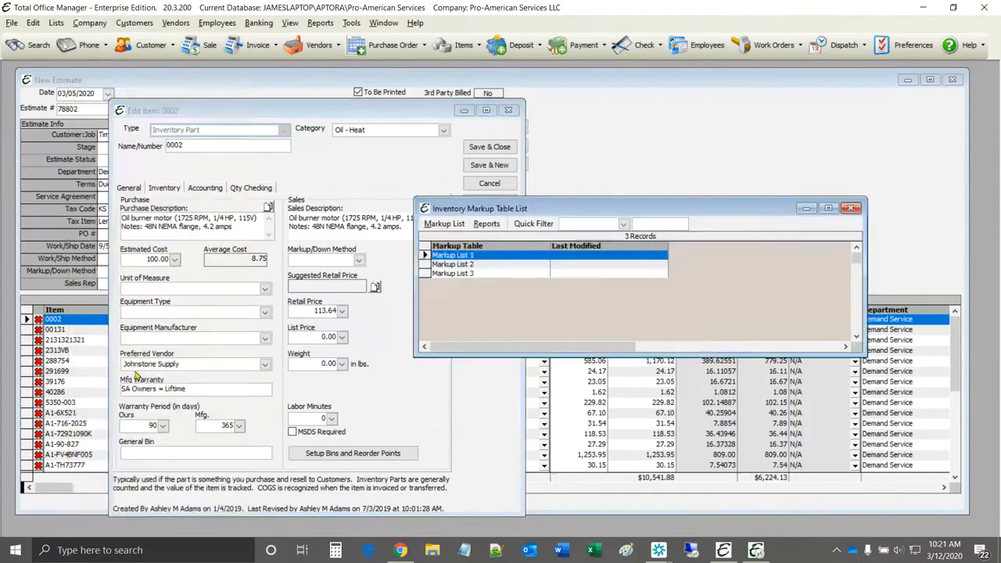
double_click(466, 258)
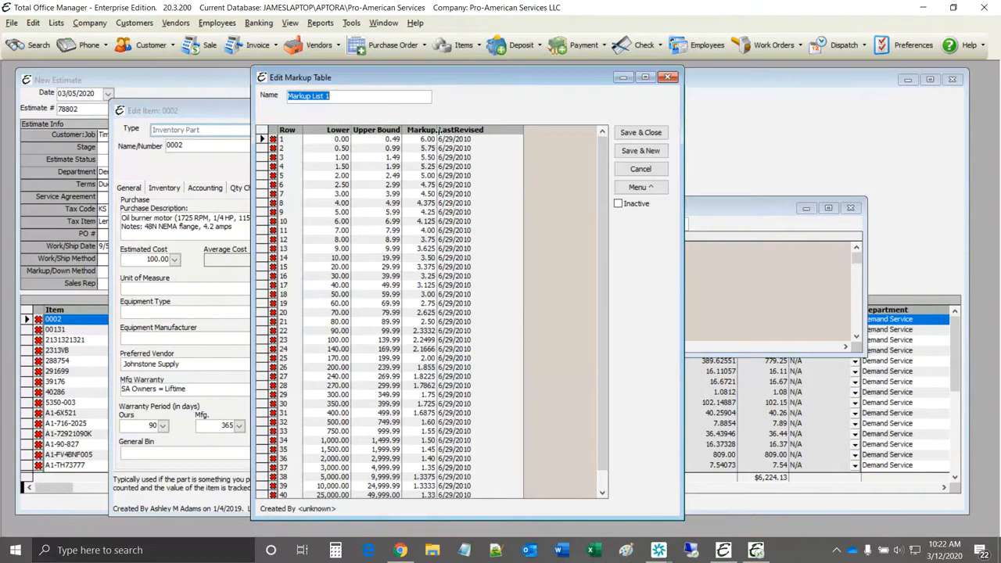
click(394, 139)
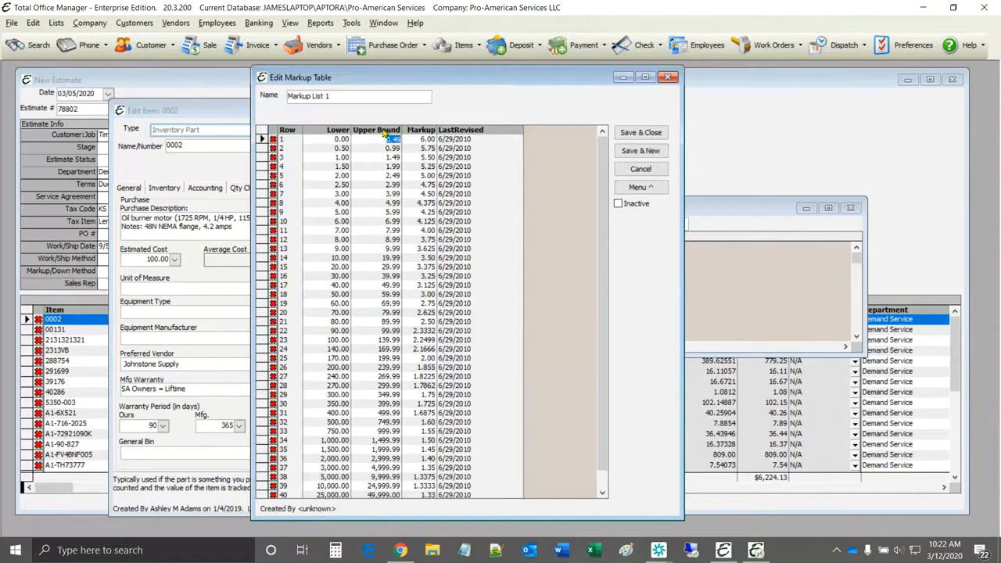
click(426, 140)
click(423, 268)
click(426, 268)
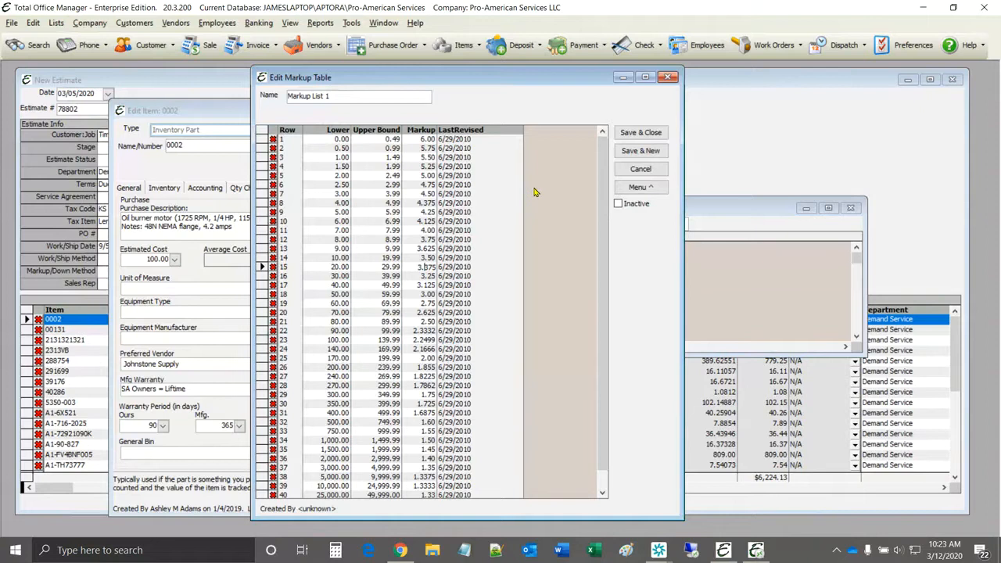
Step: Close the markup table and its list, and cancel the editing of item 0002
click(669, 78)
click(851, 208)
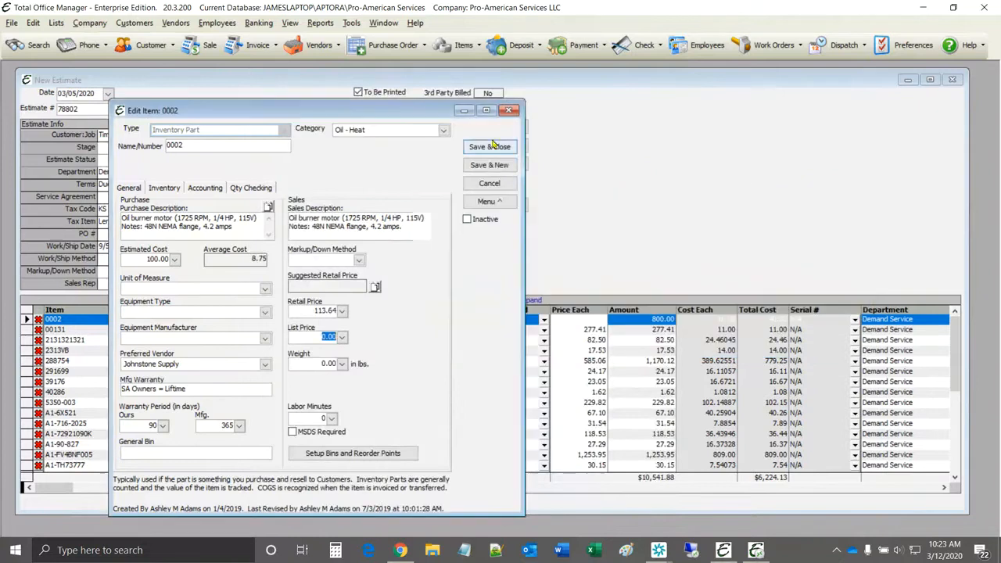
click(499, 188)
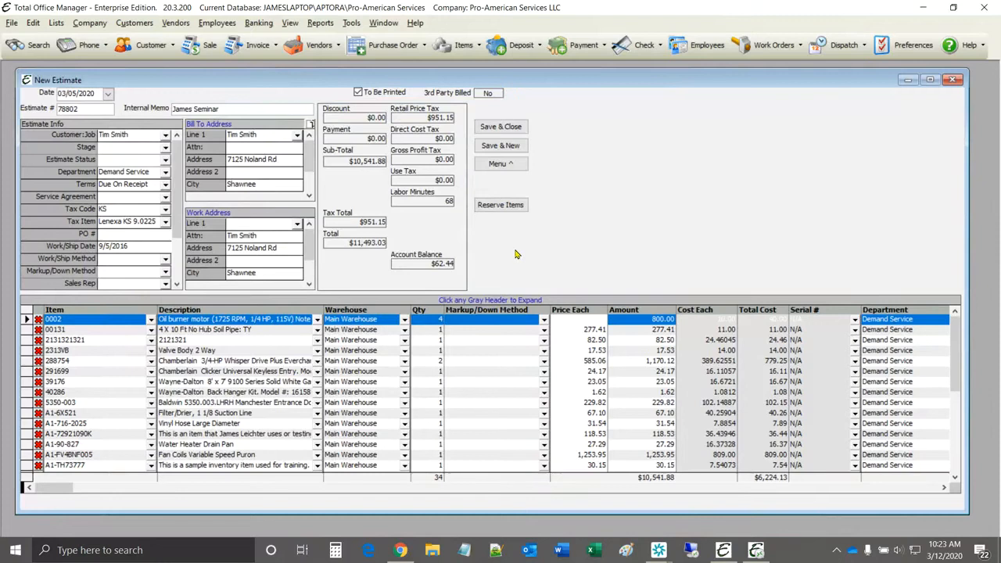
click(545, 323)
click(539, 396)
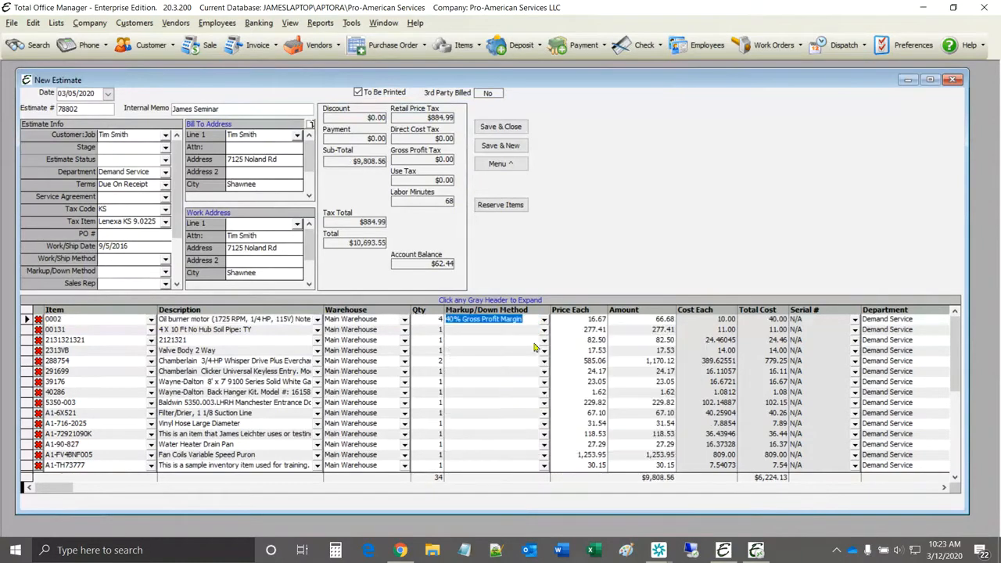
click(543, 329)
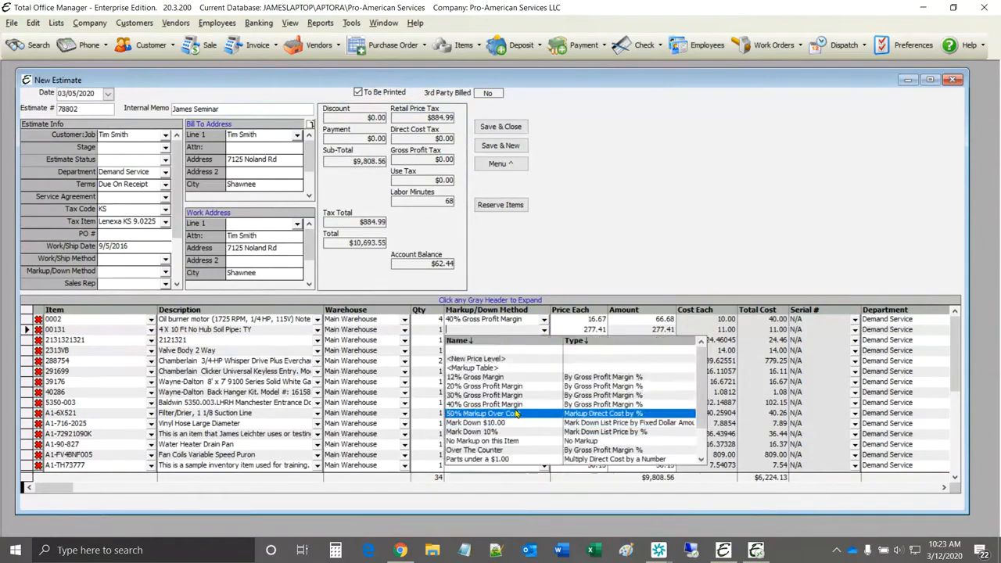
click(500, 404)
click(543, 340)
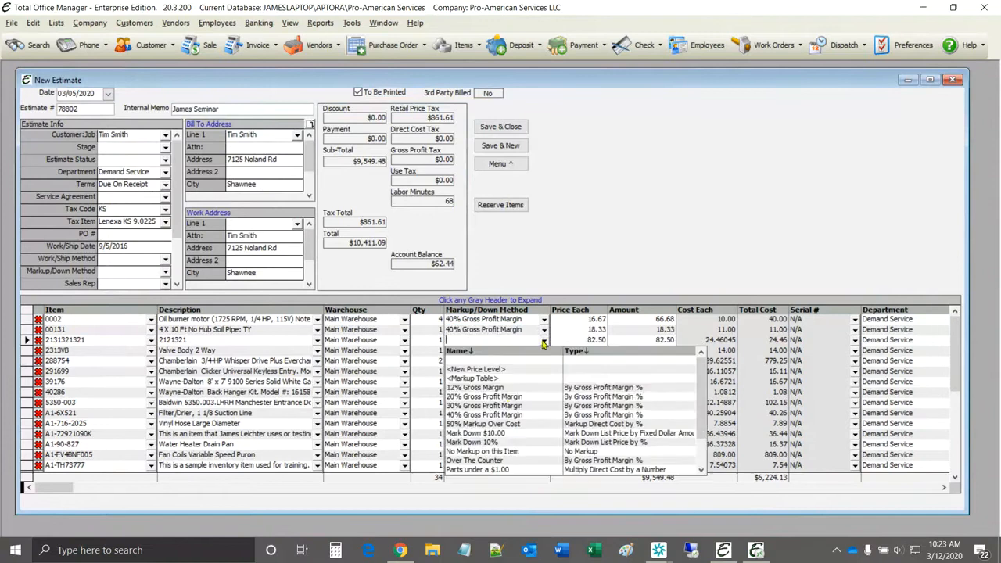
click(505, 416)
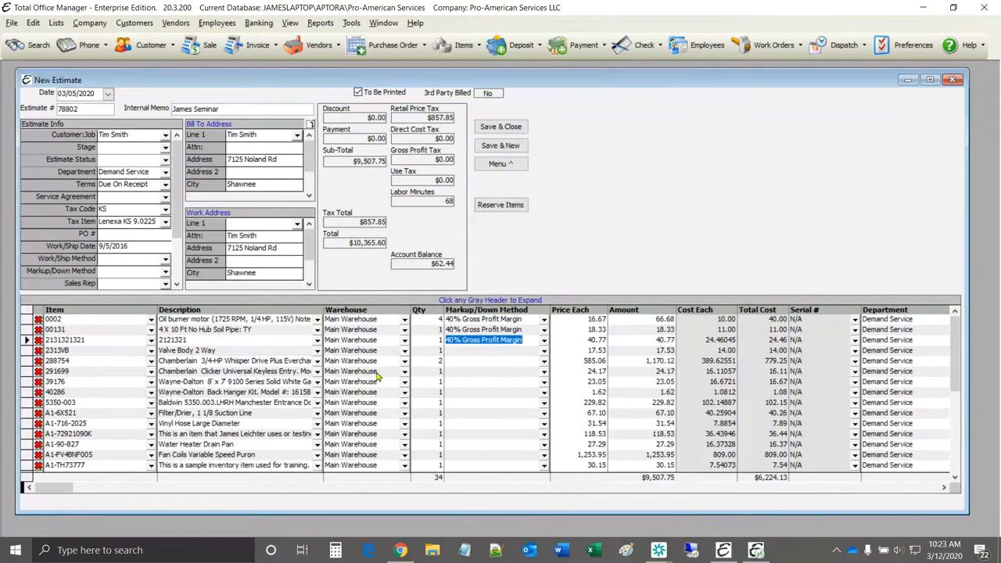
Step: Set the estimate's overall Markup/Down Method to 50% Markup Over Cost and apply it to all items
scroll(174, 200, down, 2)
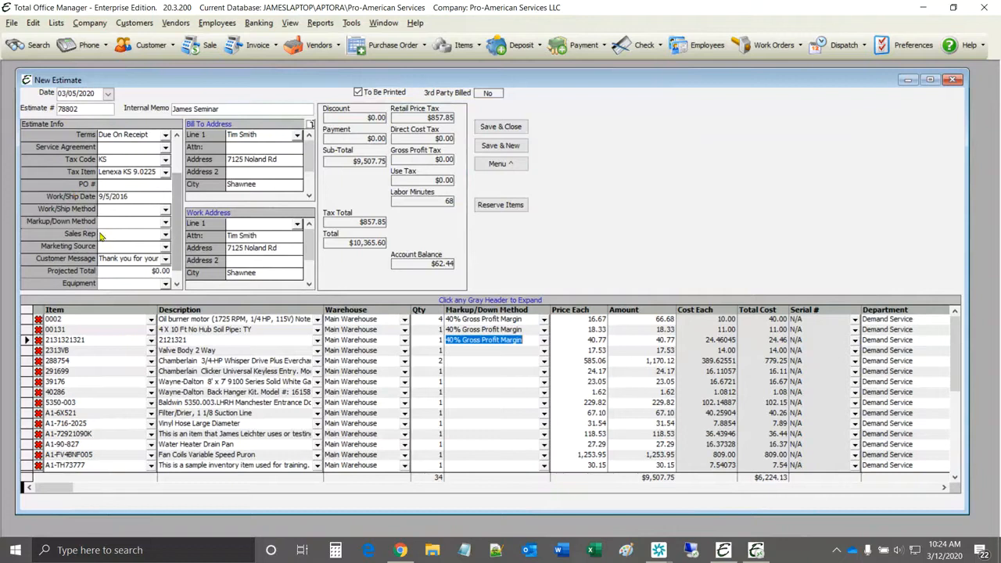
click(166, 225)
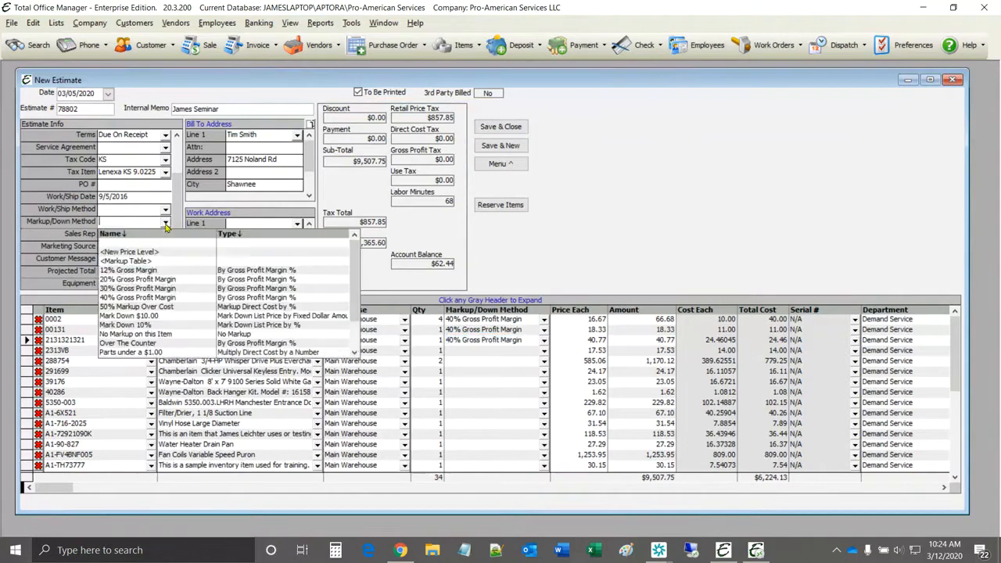
click(141, 307)
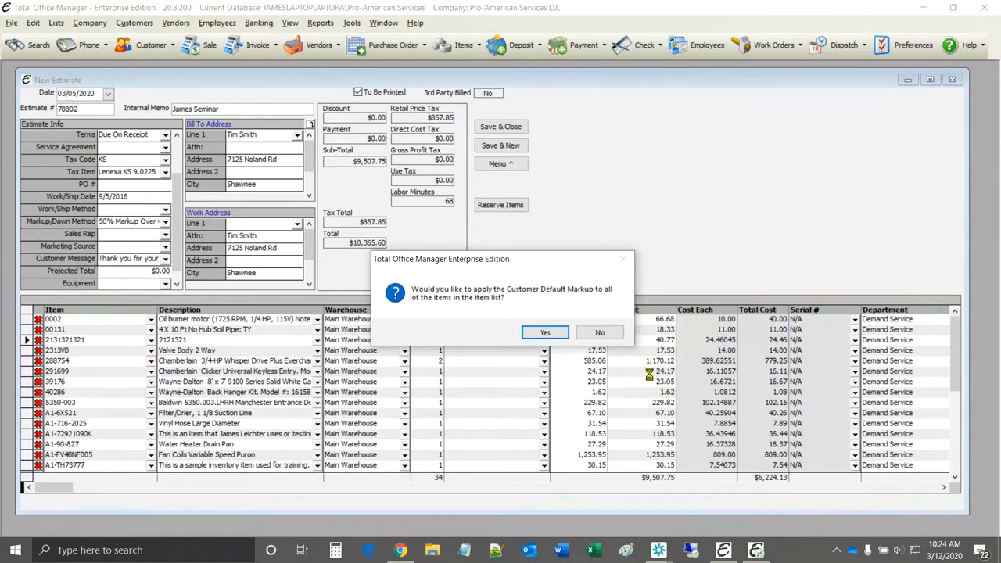
click(545, 333)
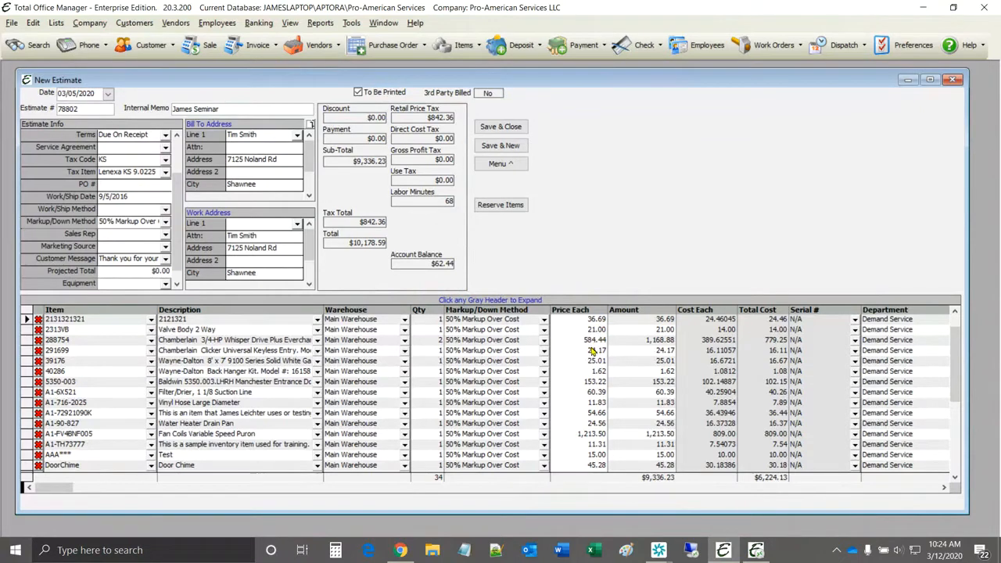
Step: Set the estimate's overall Markup/Down Method to No Markup on this Item, apply it to all items, and check the line prices
click(165, 222)
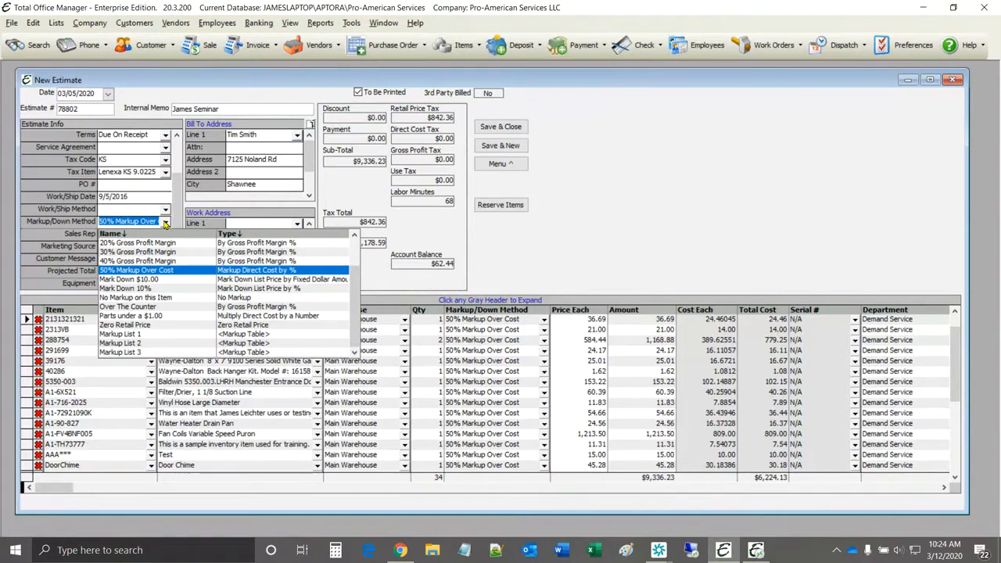
click(170, 301)
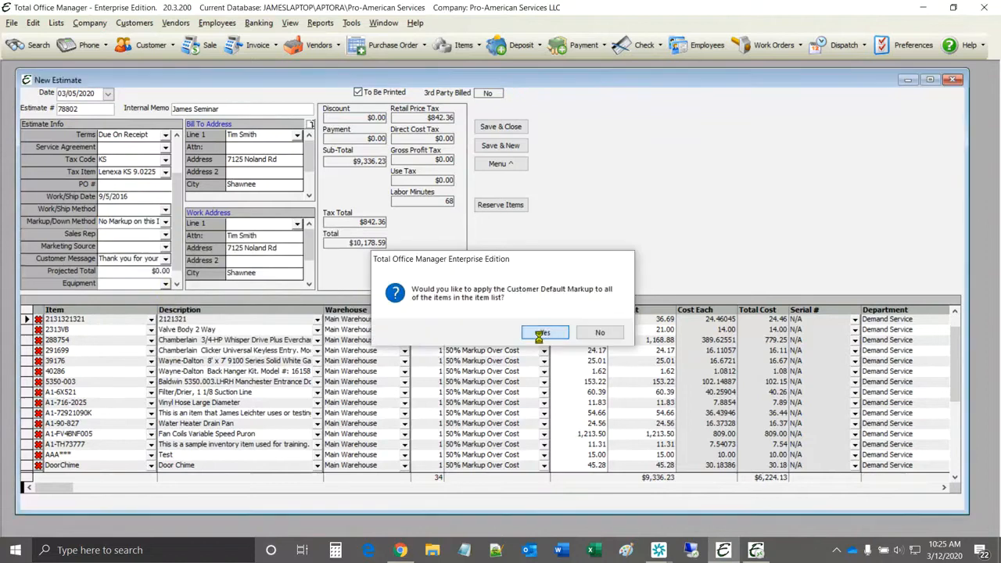
click(541, 333)
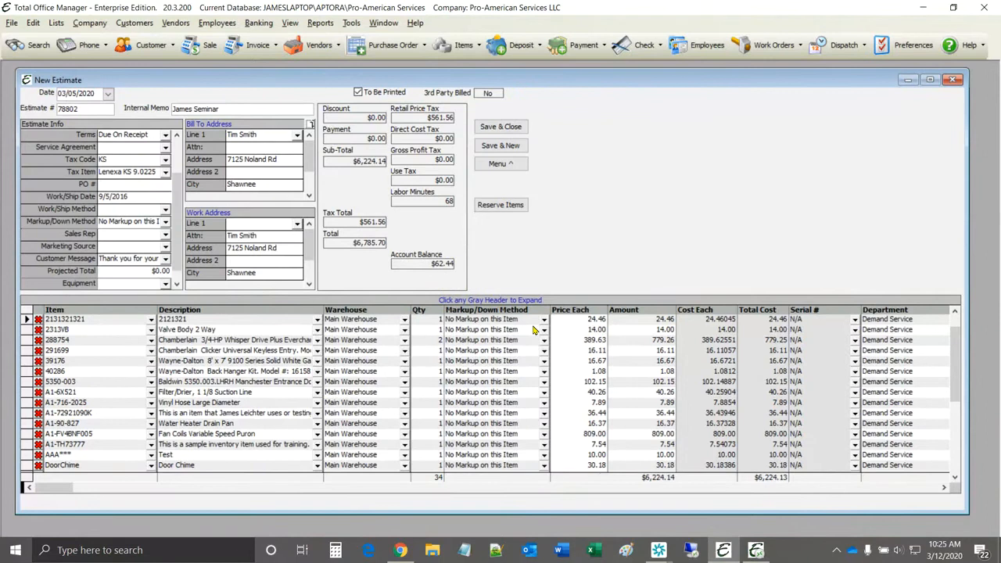
click(589, 320)
click(592, 339)
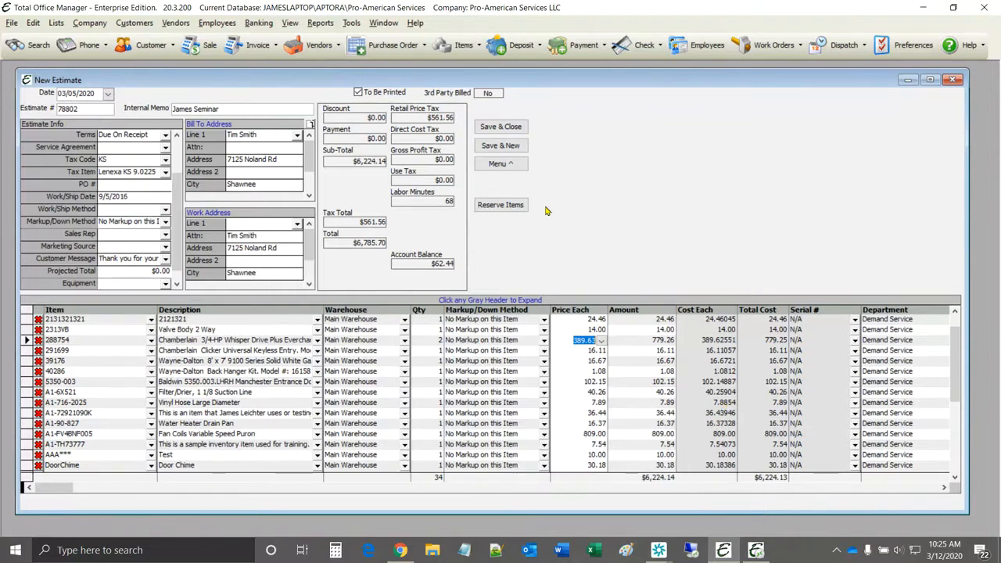
Step: Open the estimate's Form Preferences, check the Markup Method display option, and close them
click(499, 163)
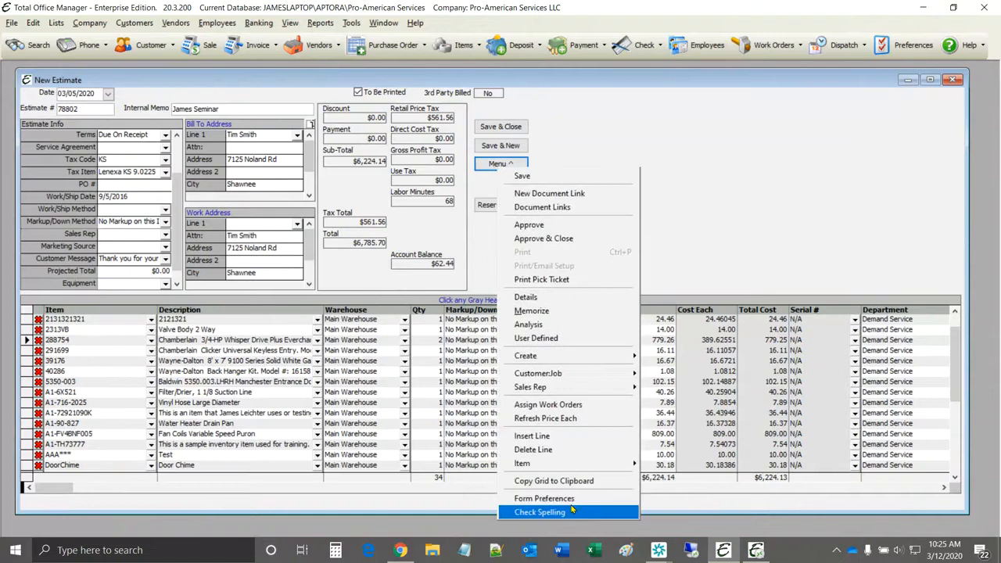
click(571, 505)
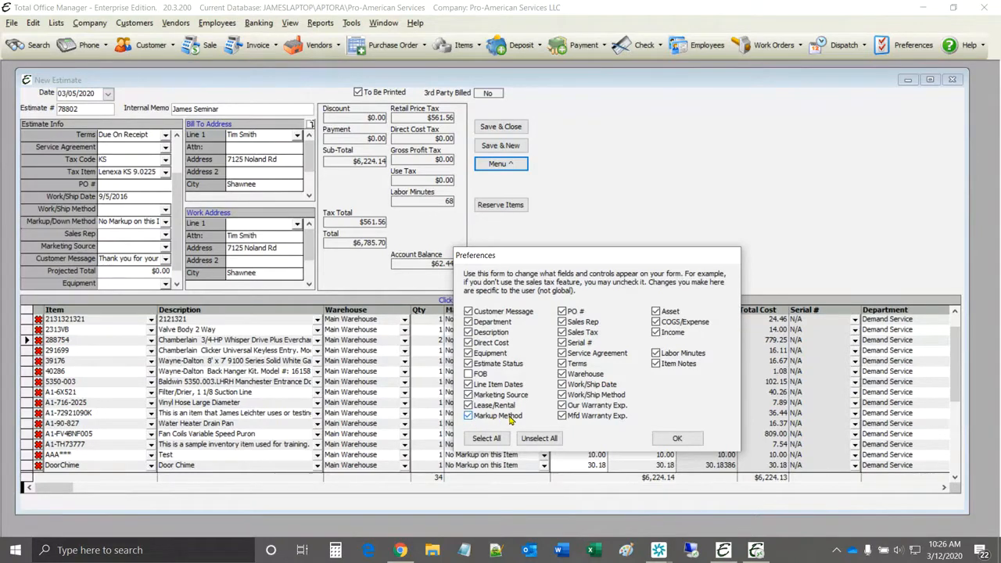
click(669, 440)
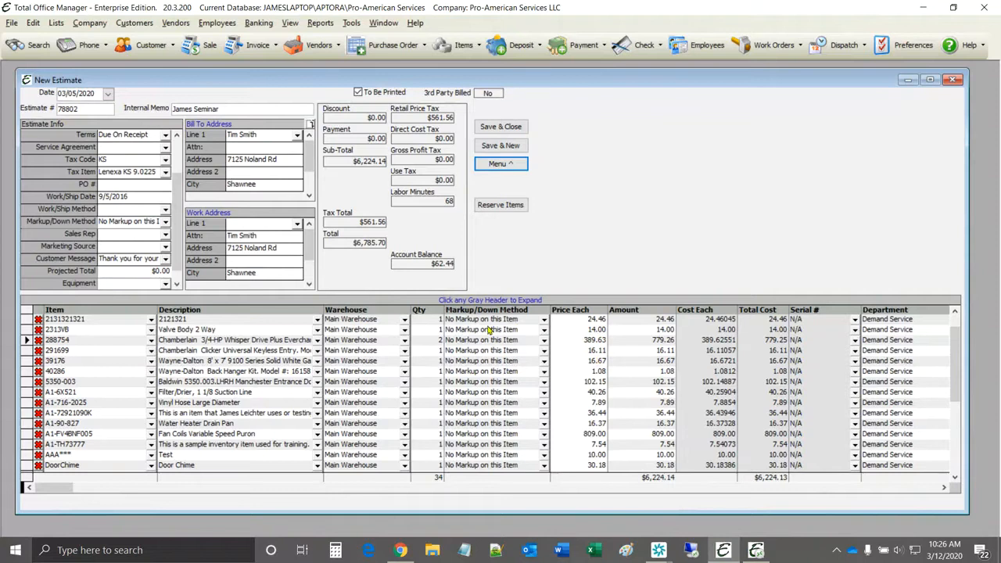
Step: Set the estimate's Stage to Stage One
scroll(173, 147, up, 2)
click(165, 147)
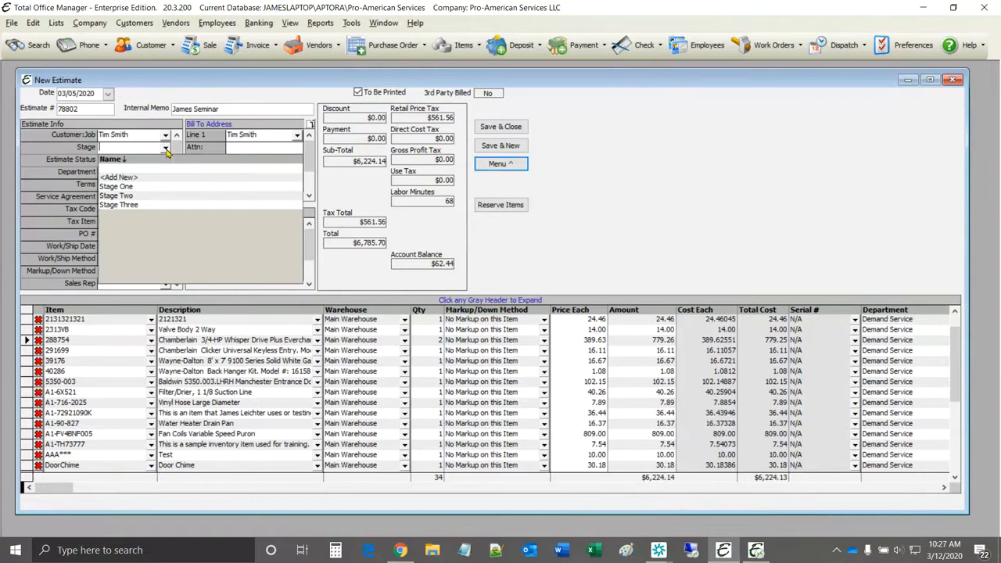
click(133, 187)
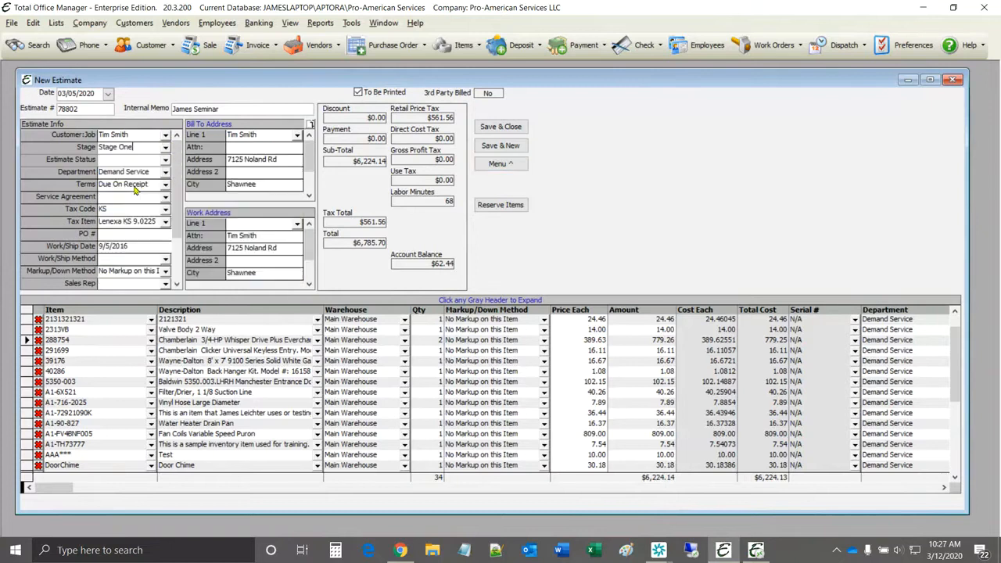
Step: Set the Estimate Status to In Progress and look over the available departments without changing the Department
click(165, 160)
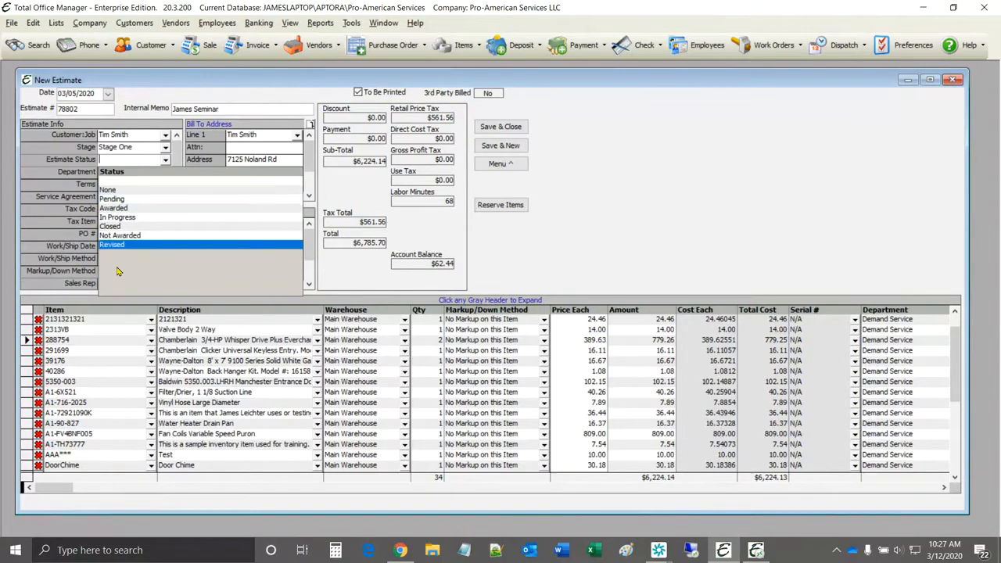
click(119, 218)
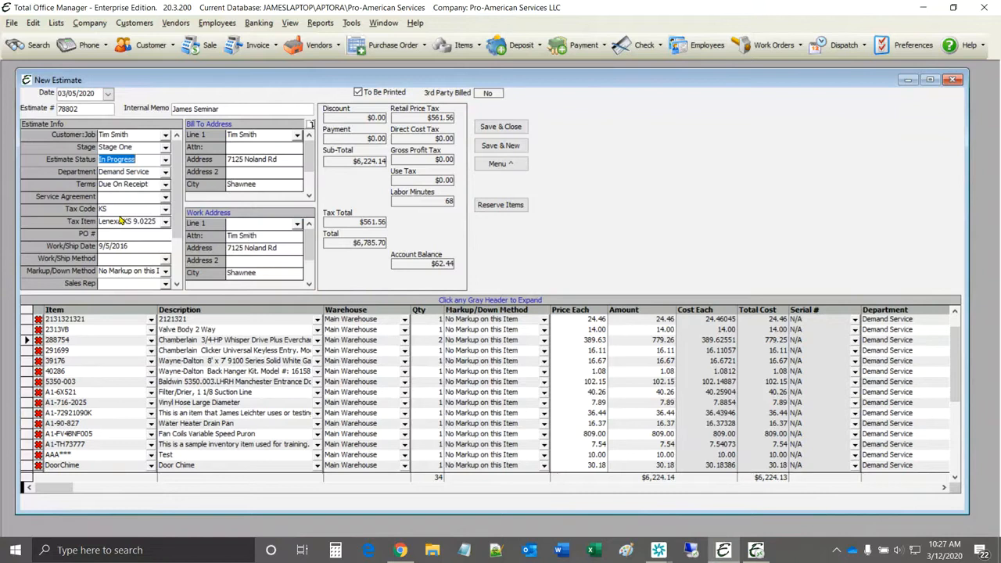
click(167, 172)
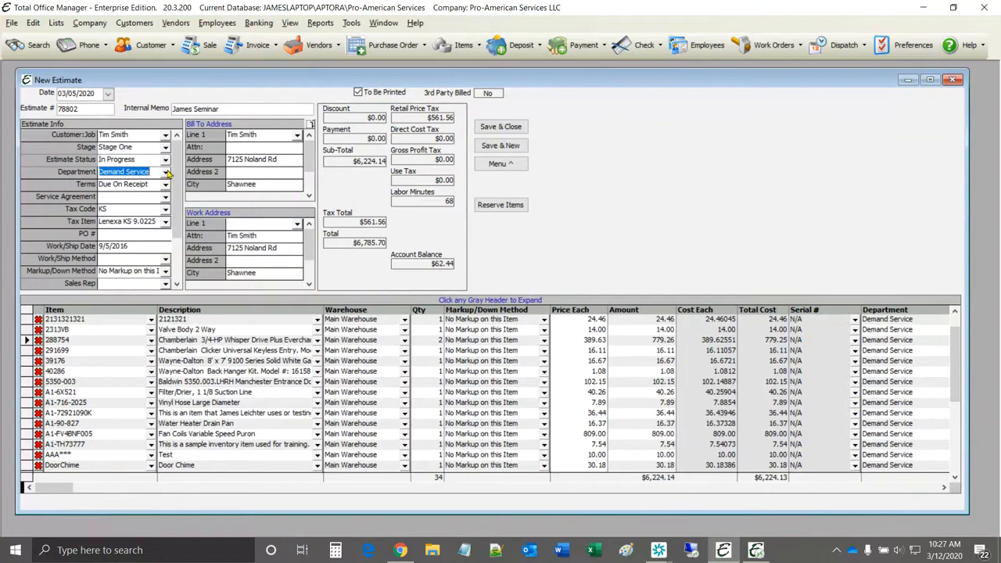
click(167, 172)
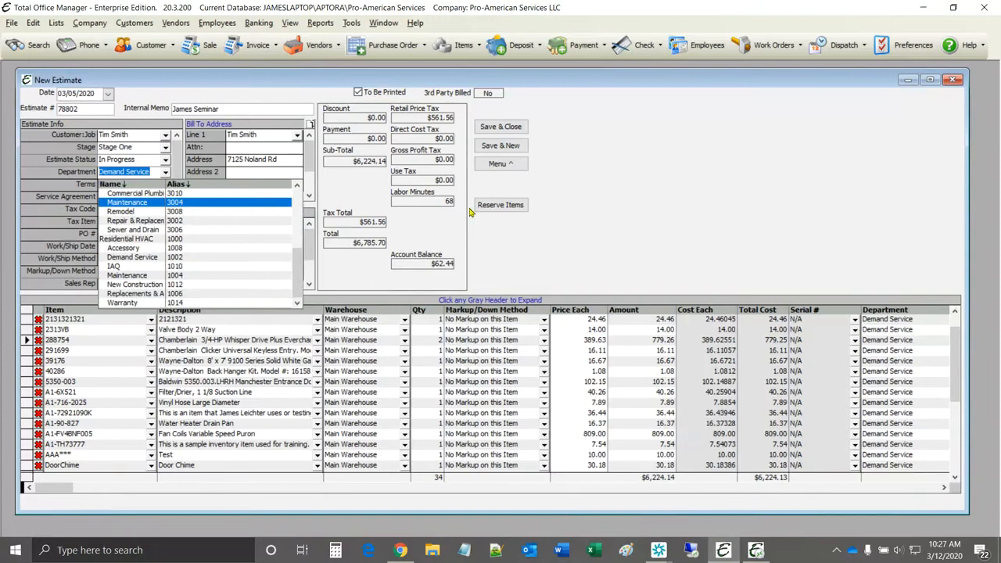
click(766, 200)
Step: In the customer's Contact Log, add an entry noting a call to the customer to try and close the sale and that he will call back
click(521, 166)
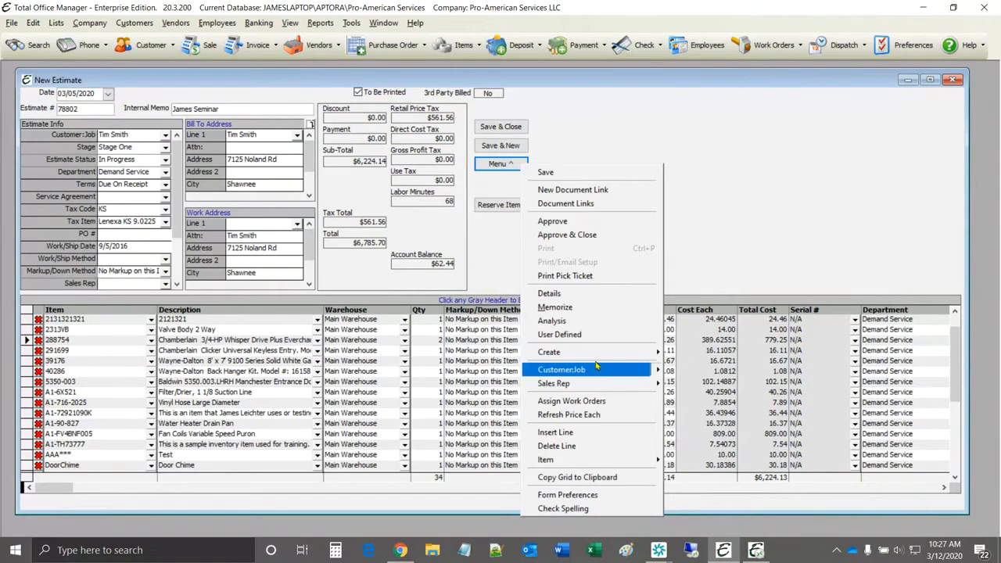
mouse_move(618, 369)
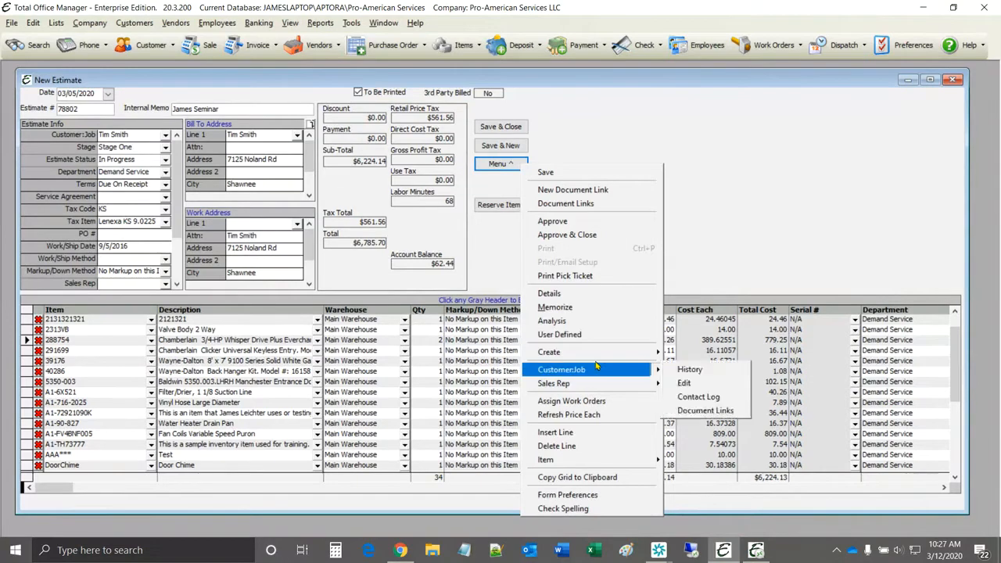
click(710, 398)
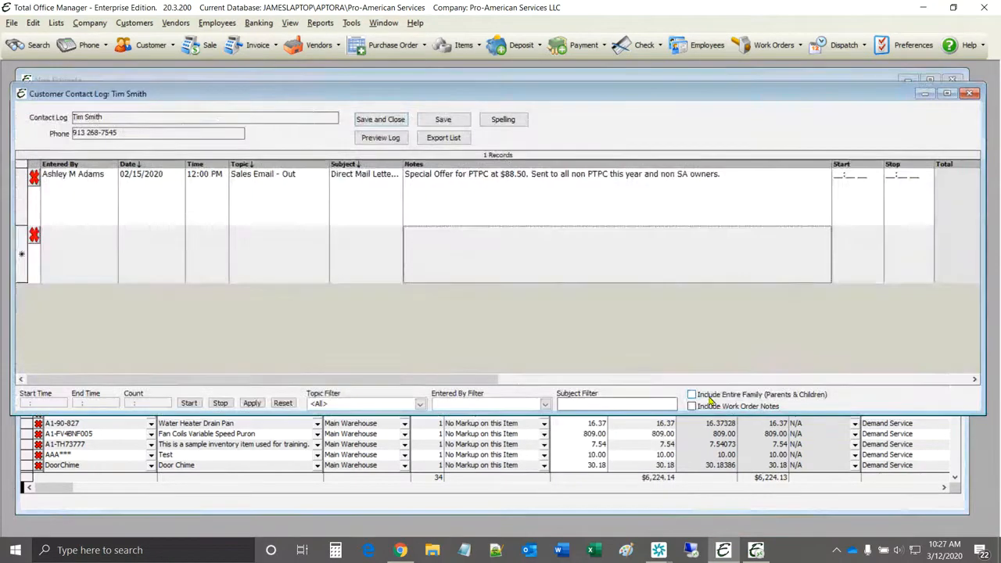
click(462, 250)
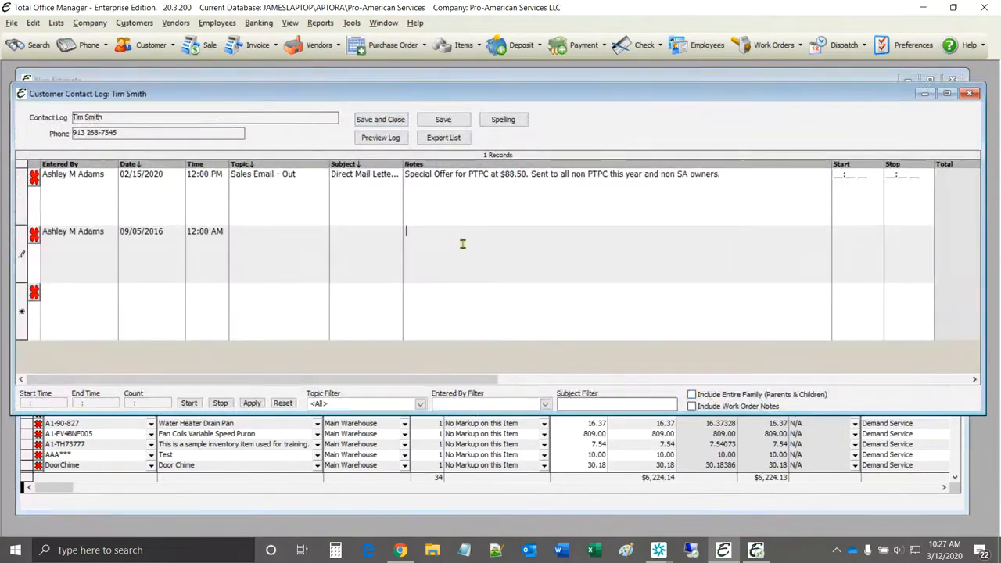
text(alled)
key(BackSpace)
key(BackSpace)
key(BackSpace)
key(BackSpace)
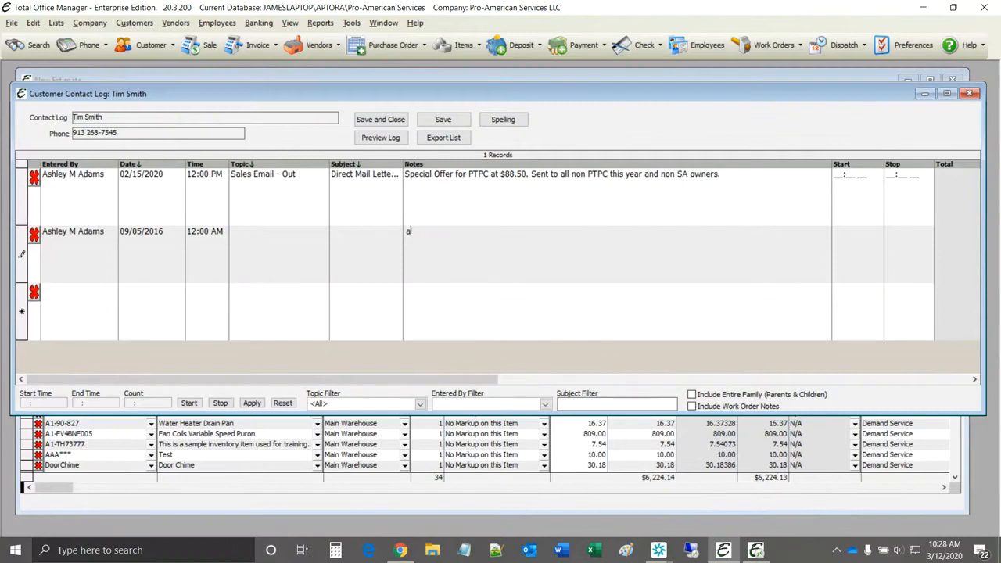
text(I called Tim to try and close th)
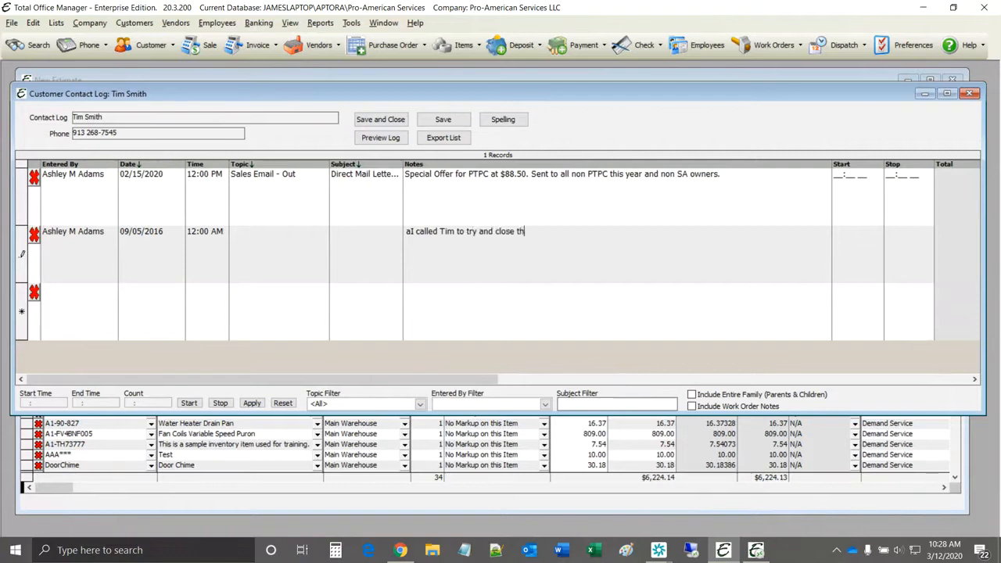
text(e sale. He will call us back)
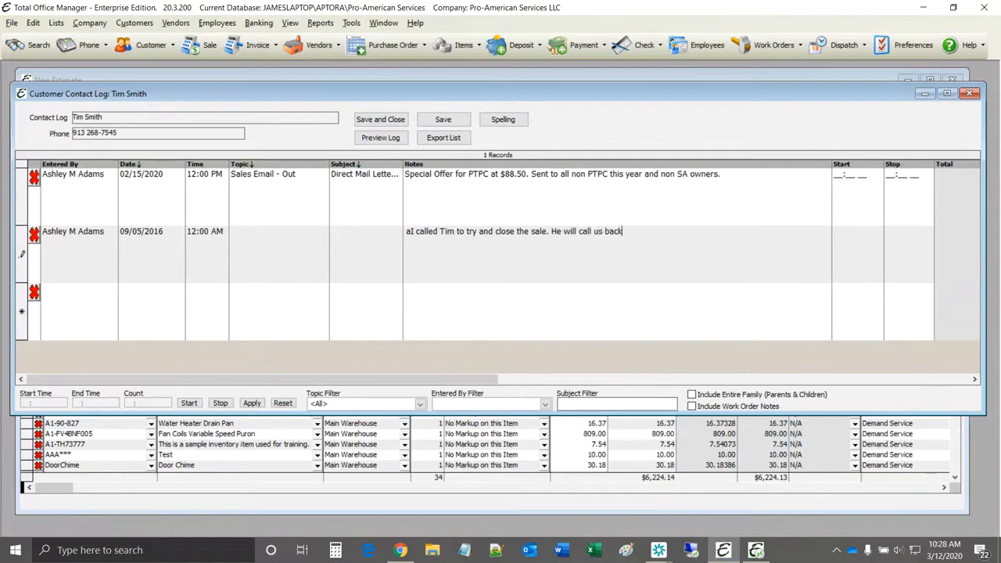
text(.)
Step: Set the new contact log entry's Topic to Sales Call - Out
click(286, 248)
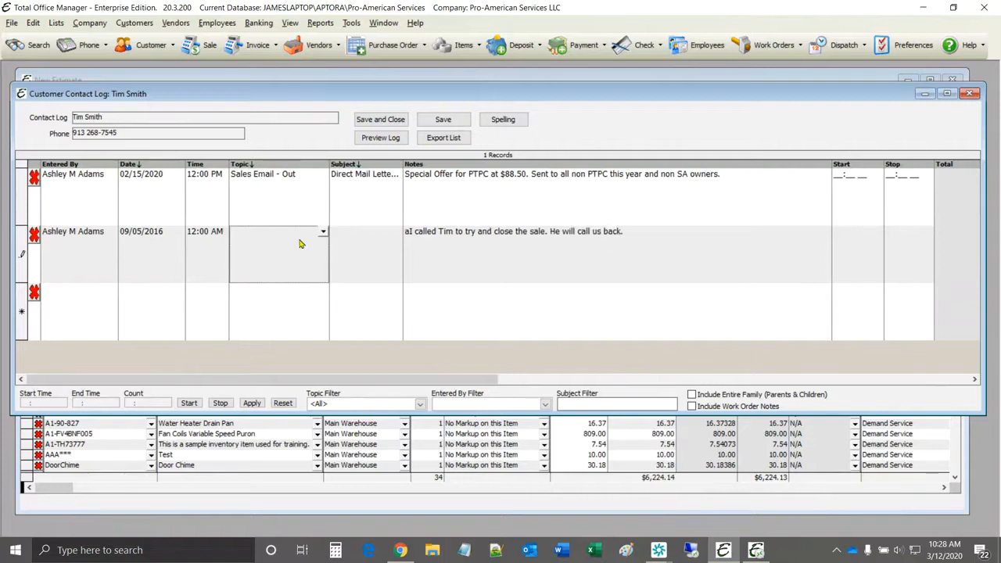
click(322, 233)
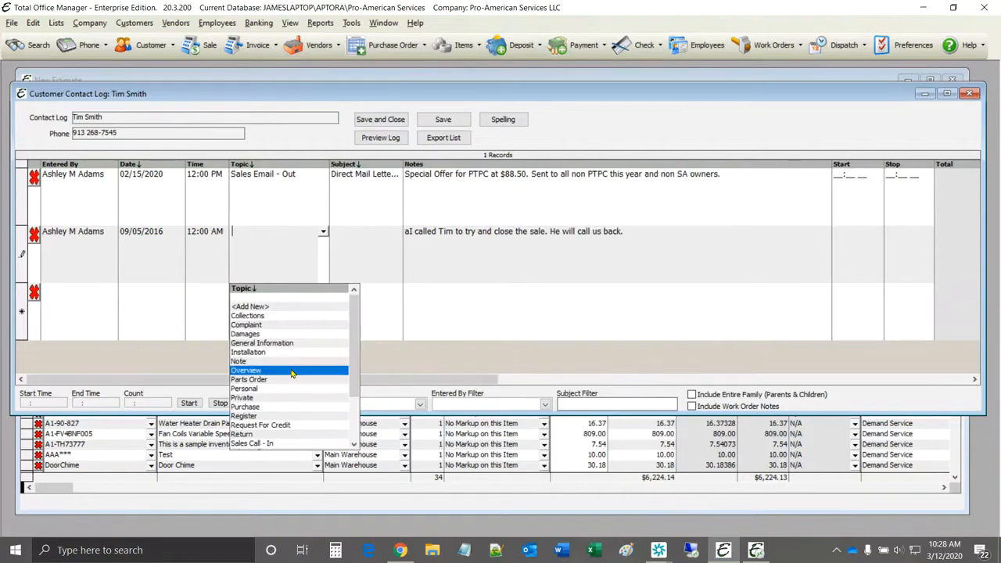
scroll(291, 379, down, 1)
scroll(289, 378, down, 2)
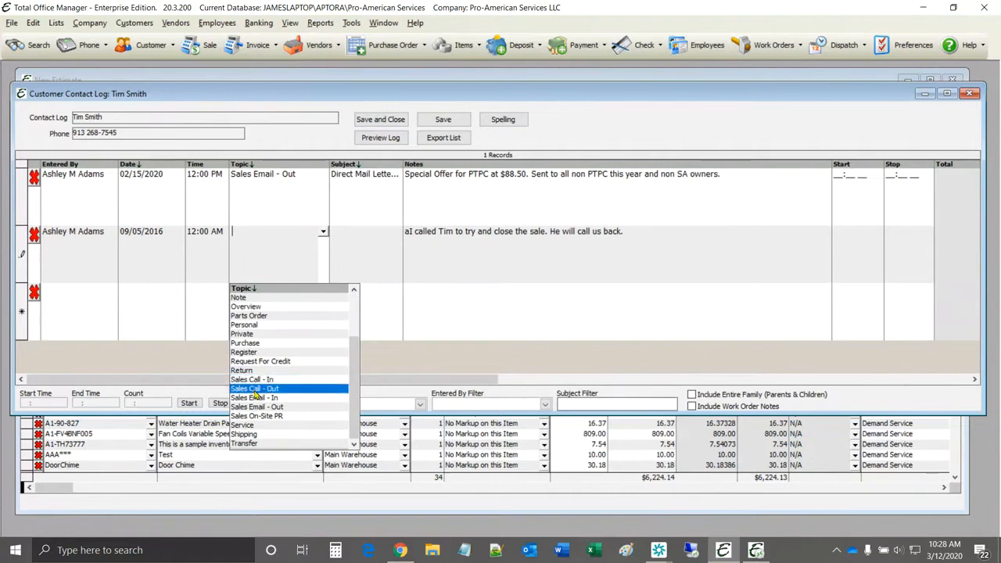
click(254, 388)
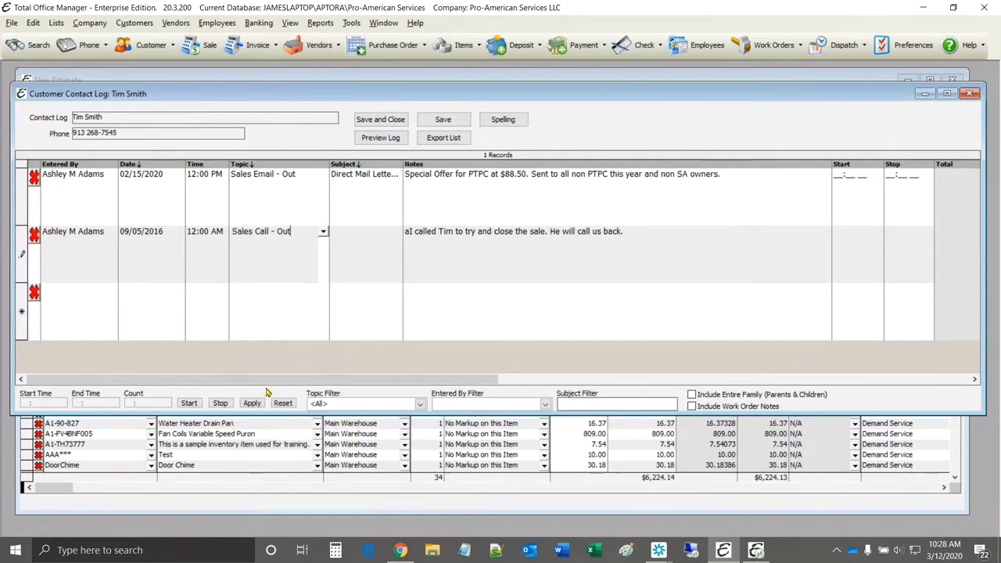
Step: Enter "Est" followed by the estimate's number as the new entry's Subject, moving the log window to see the number
click(370, 249)
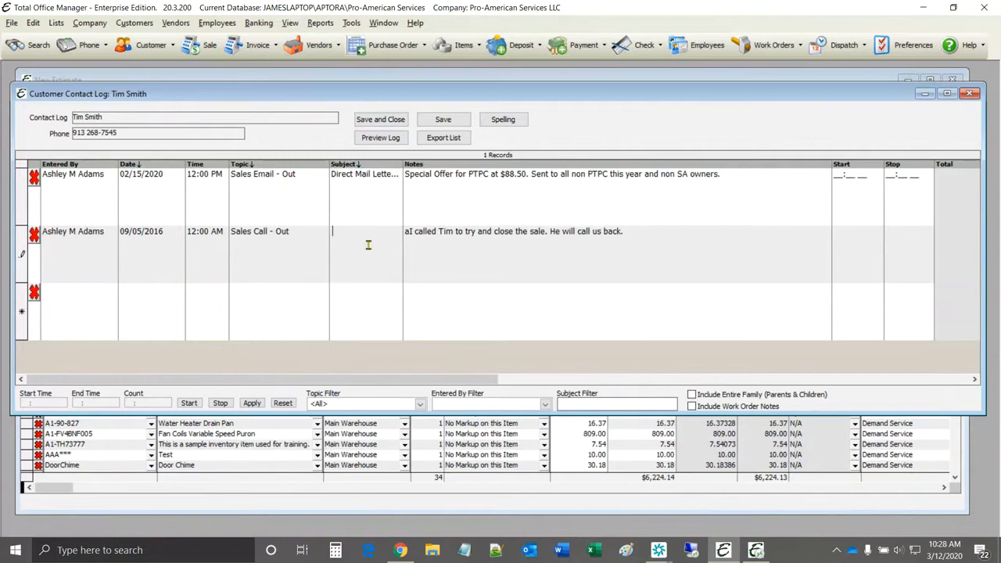
drag(408, 98, 424, 158)
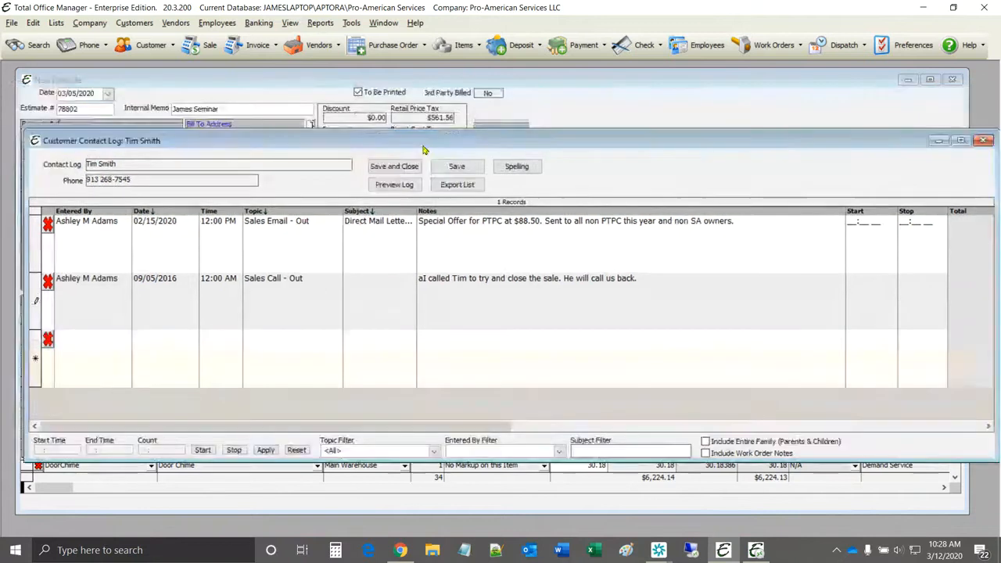
text(Est)
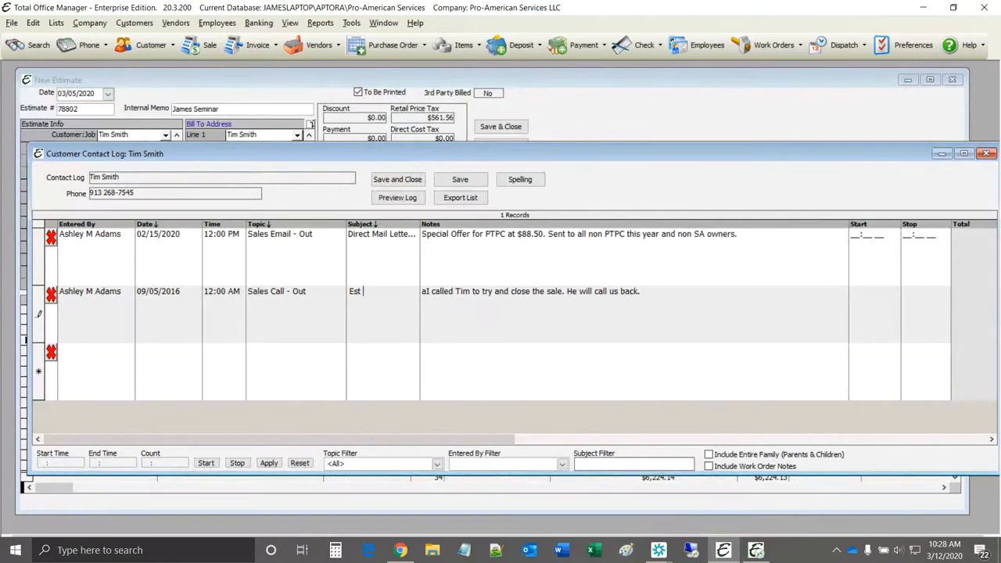
text( 78802)
drag(504, 156, 493, 126)
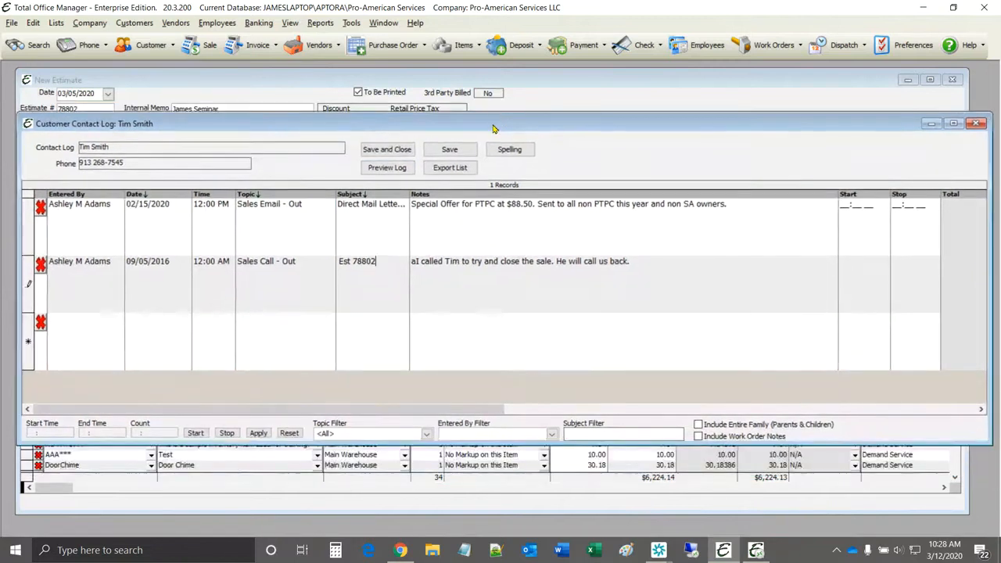
Step: Change the new contact log entry's Date to 03/05/2020
click(151, 269)
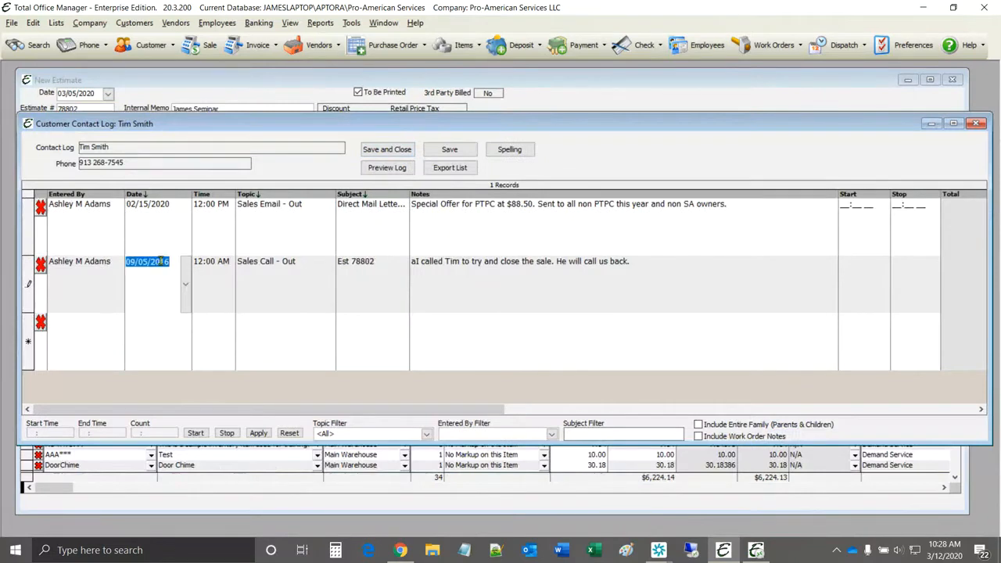
key(BackSpace)
text(03/05/2020)
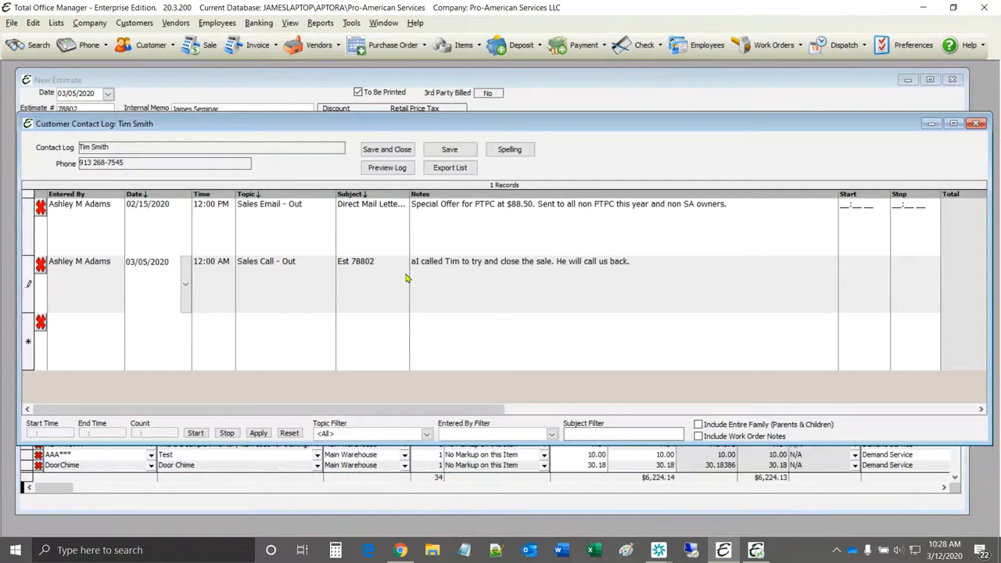
Step: Remove the stray leading "a" from the new entry's note, then save and close the Contact Log
click(428, 263)
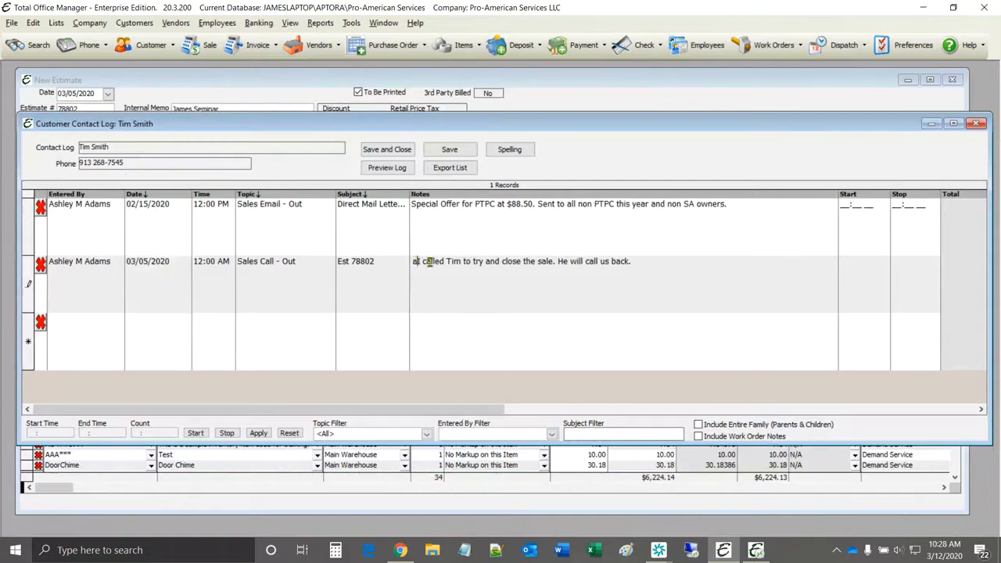
key(BackSpace)
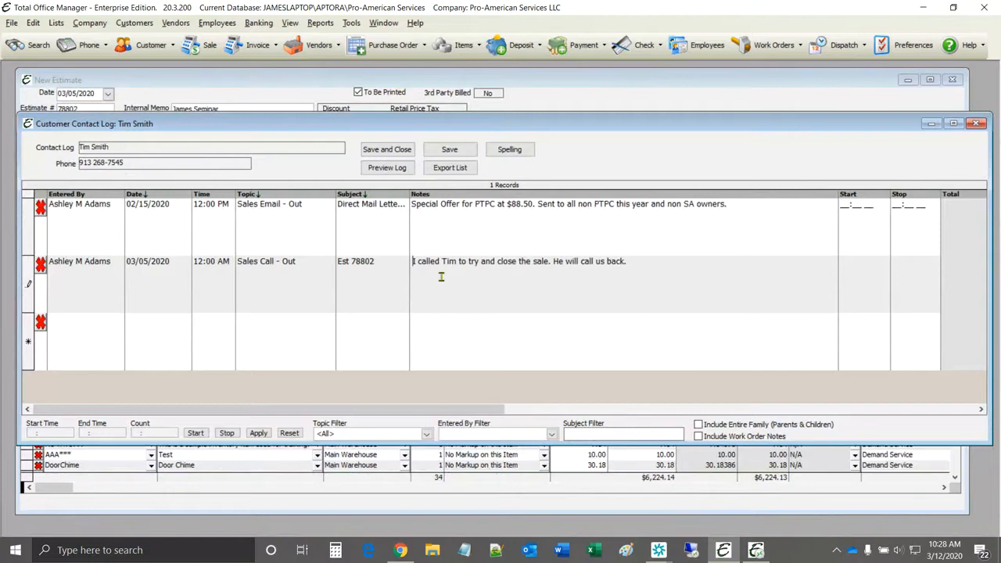
click(387, 149)
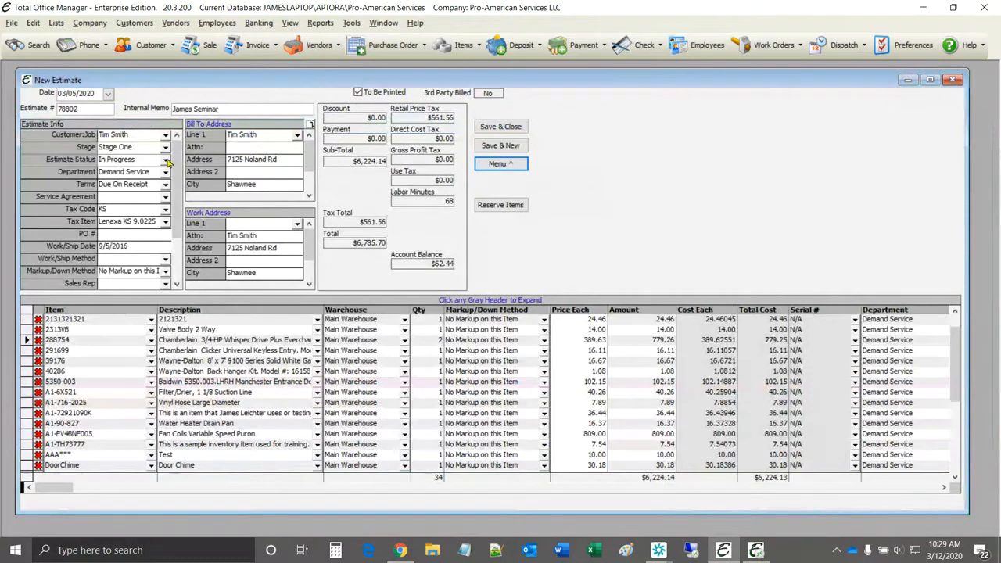
Step: Reopen the customer's Contact Log, start another entry, and copy the Subject of the 03/05/2020 entry
click(496, 164)
mouse_move(602, 370)
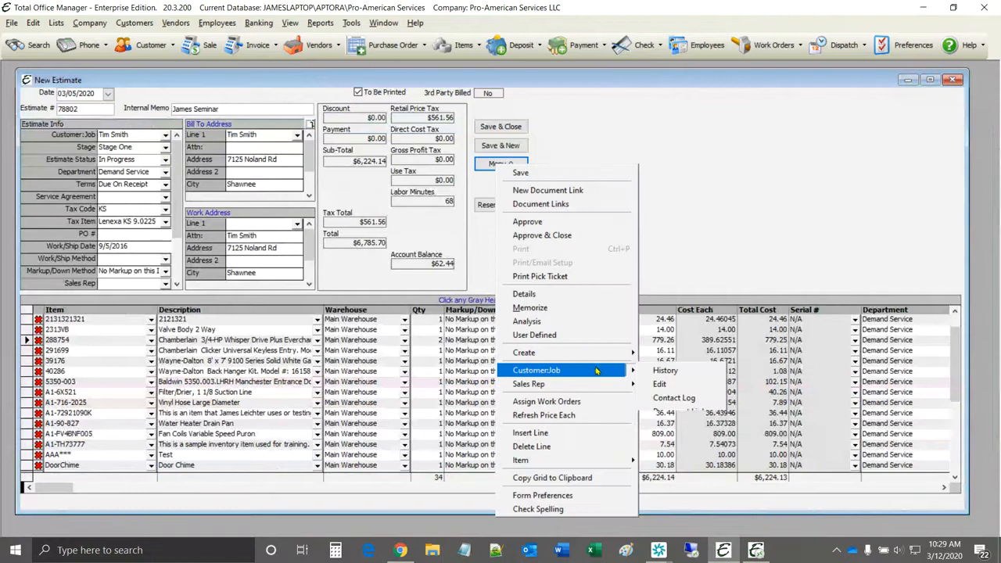
click(671, 396)
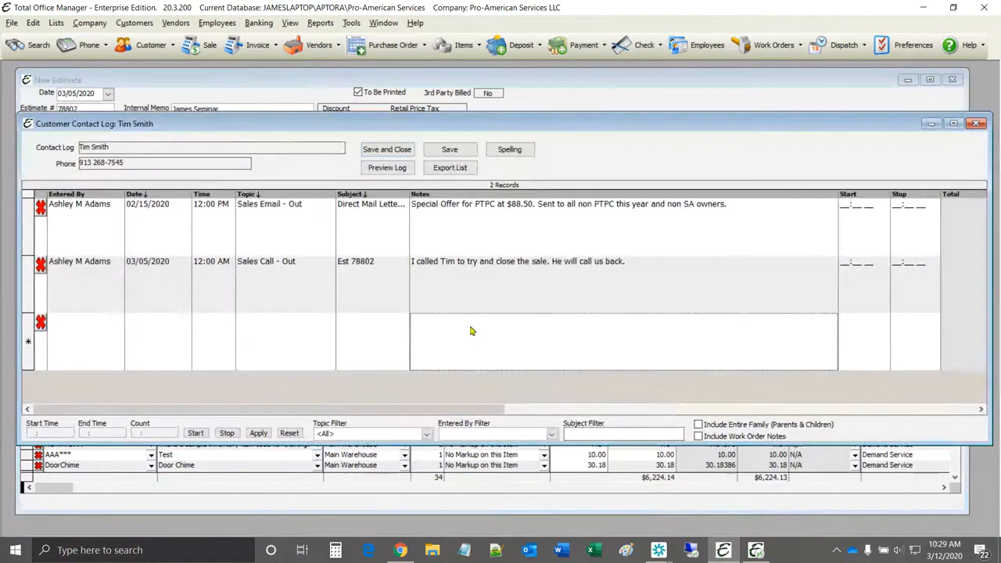
click(470, 325)
click(377, 261)
key(ctrl+c)
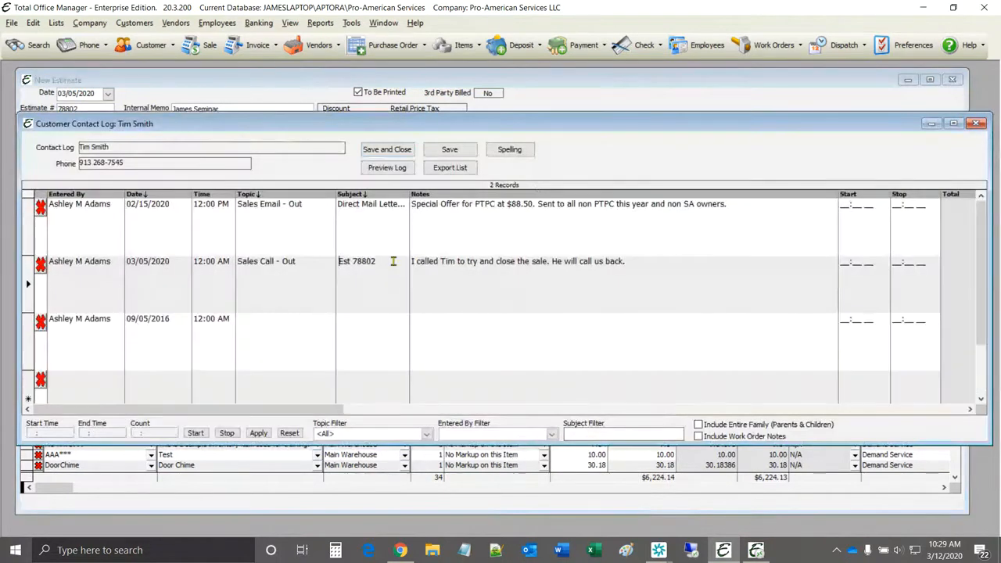
Step: Set the second new entry's Topic to Sales Call - Out and paste the copied estimate reference as its Subject
click(310, 335)
click(329, 319)
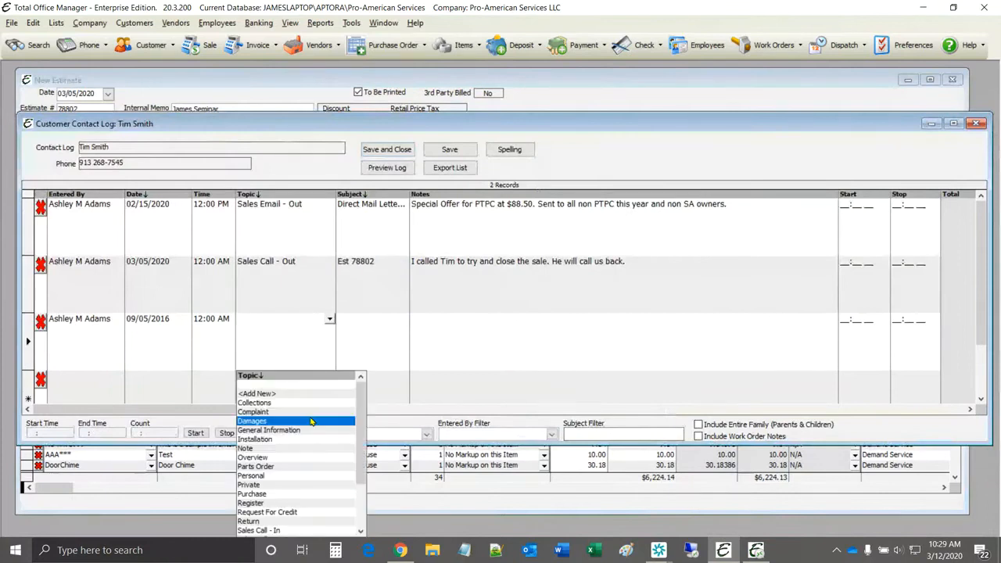
scroll(322, 463, down, 2)
click(312, 475)
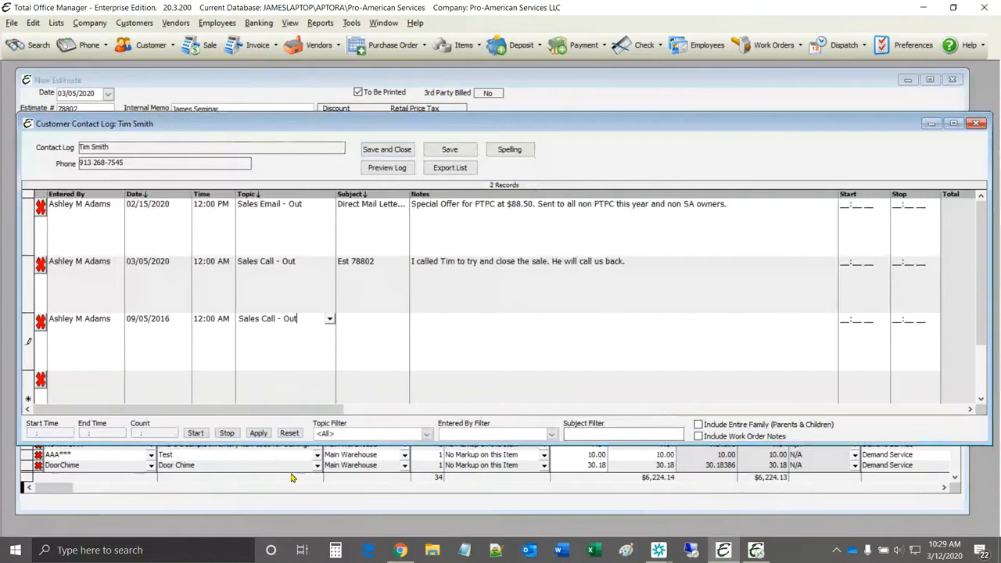
click(361, 330)
key(ctrl+v)
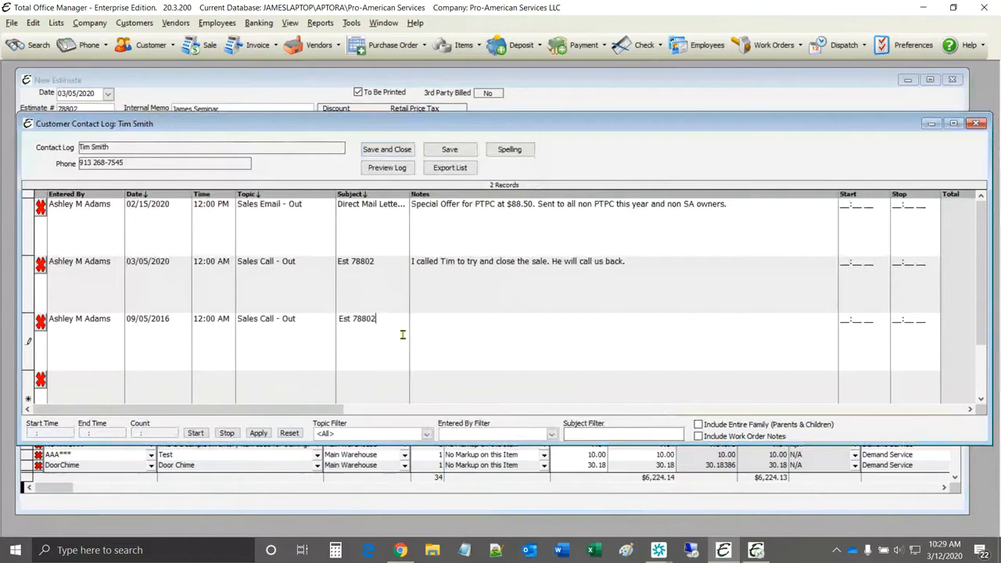
Step: Enter a note that the customer called to say he is ready to buy this, then save and close the Contact Log
click(451, 334)
text(Tim called )
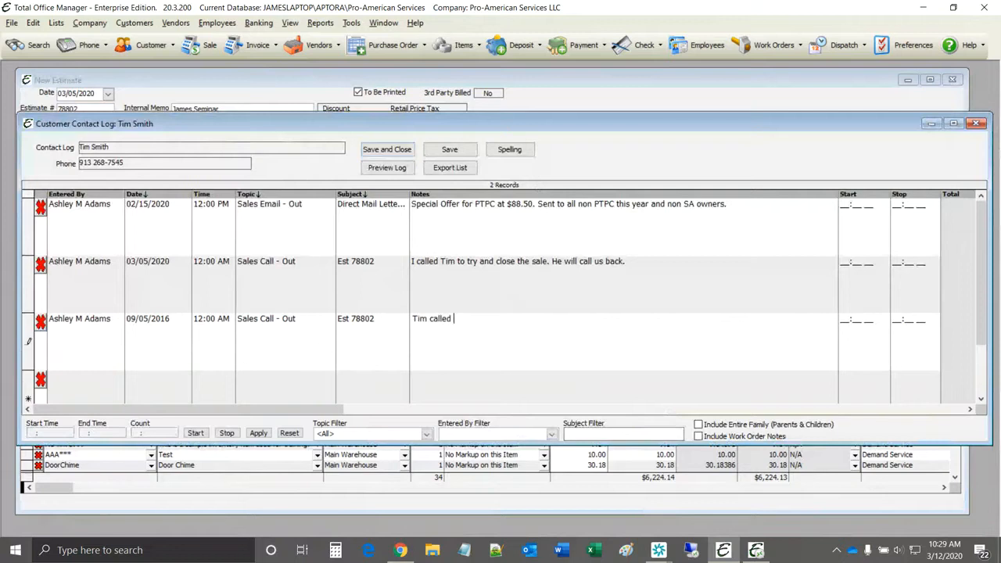
text(to say he is ready to buy this.)
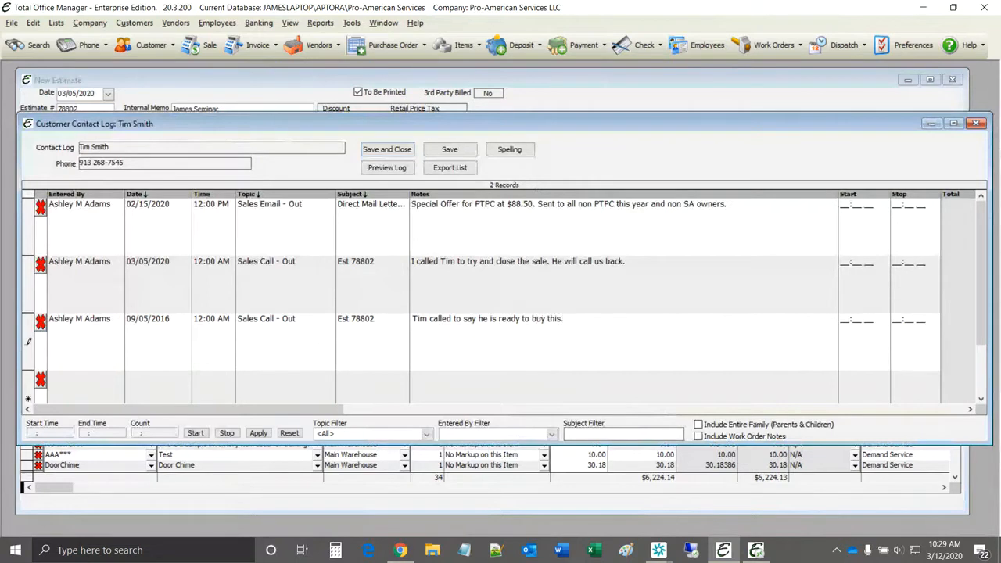
click(386, 149)
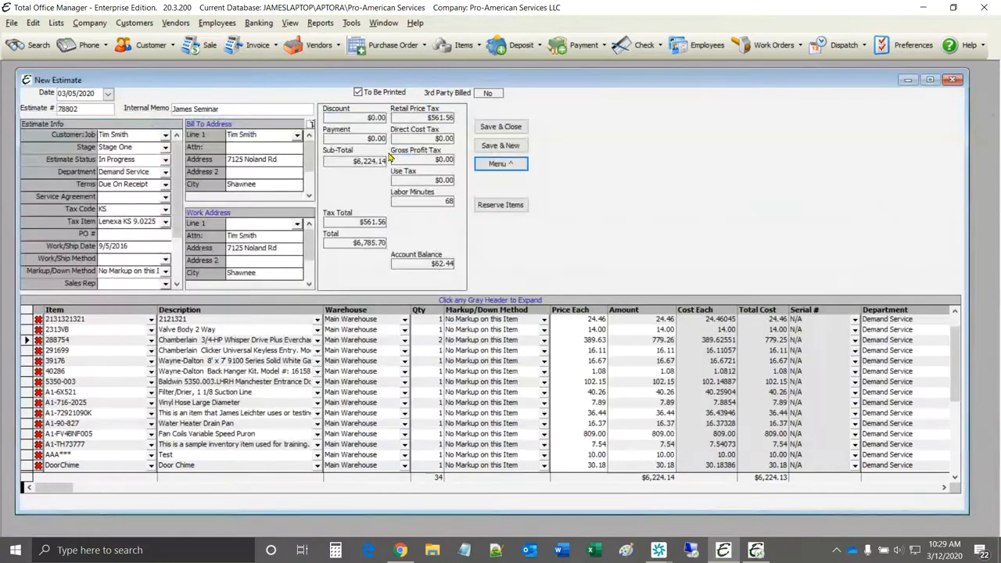
Step: Set the estimate's Stage to Stage Two and its Estimate Status to Awarded
click(166, 147)
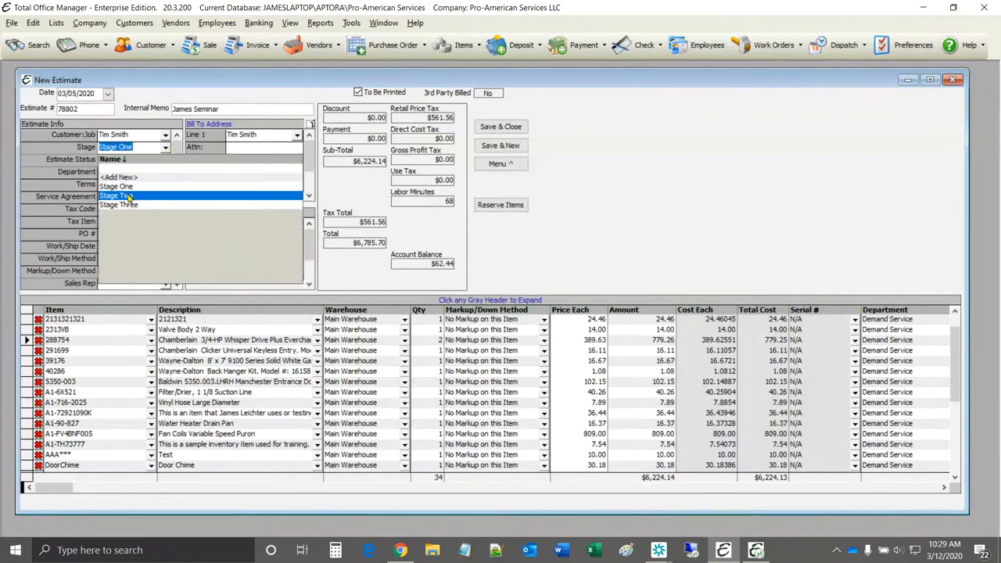
click(129, 196)
click(165, 160)
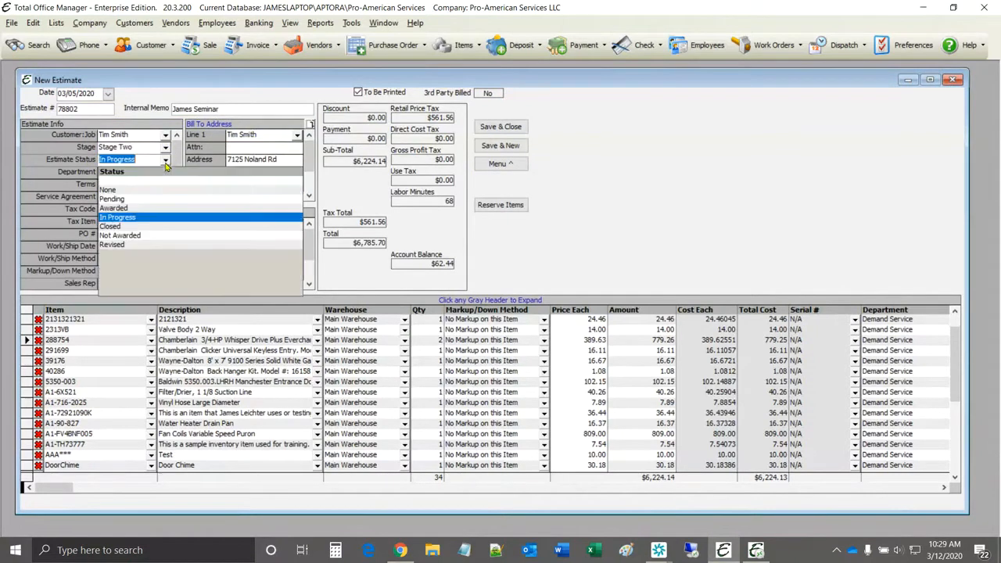
click(121, 208)
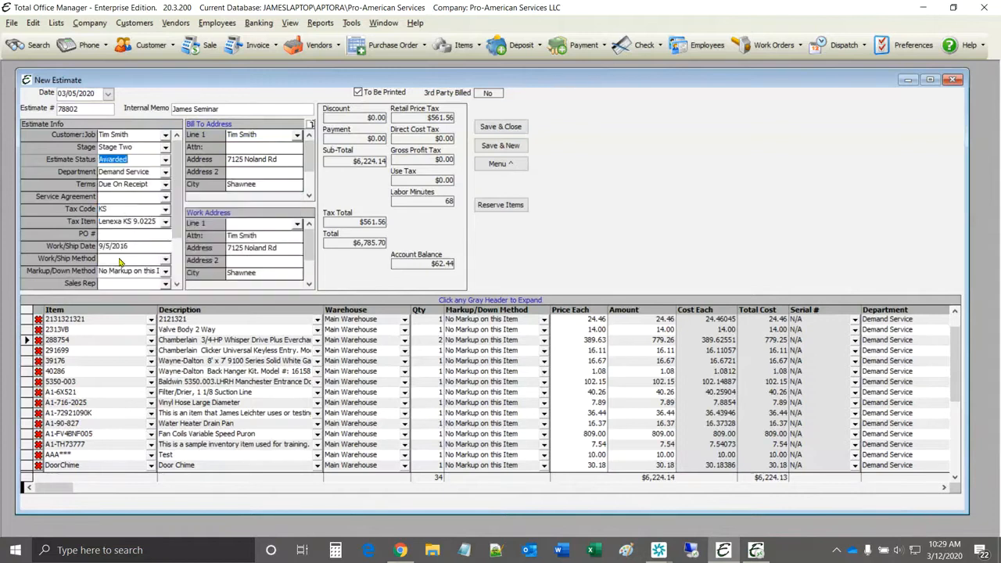
Step: Assign an employee as the estimate's Sales Rep
scroll(174, 244, down, 2)
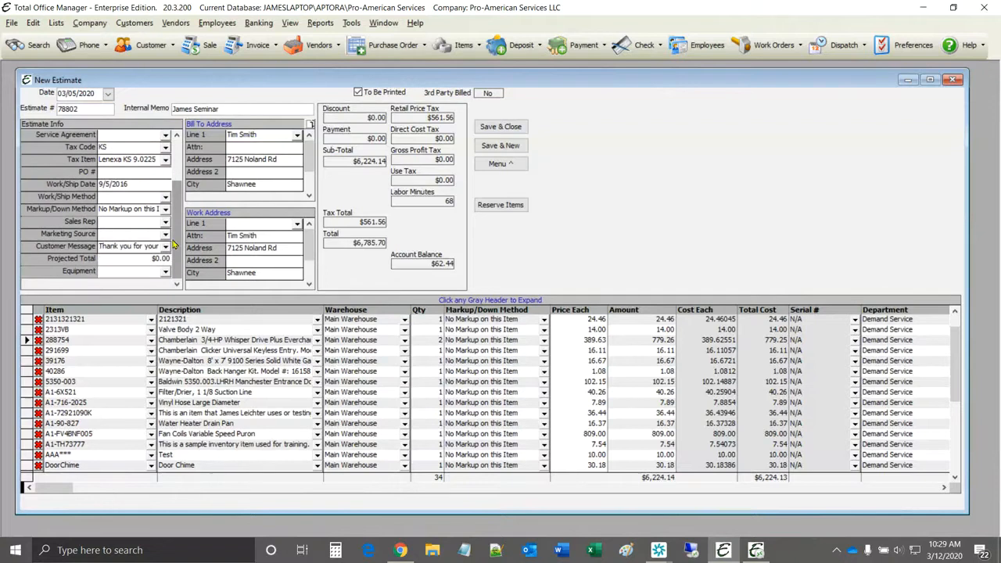
click(165, 222)
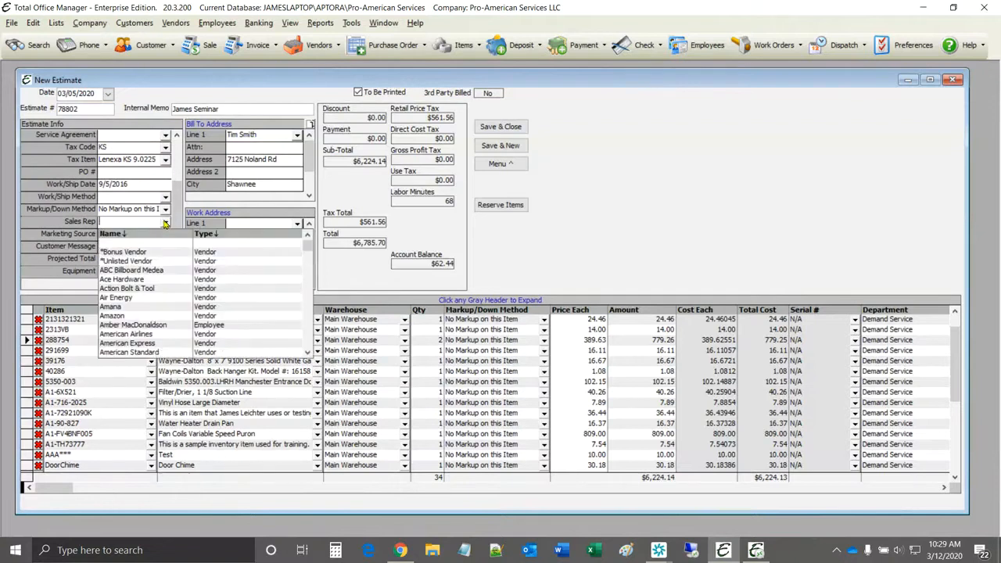
click(154, 319)
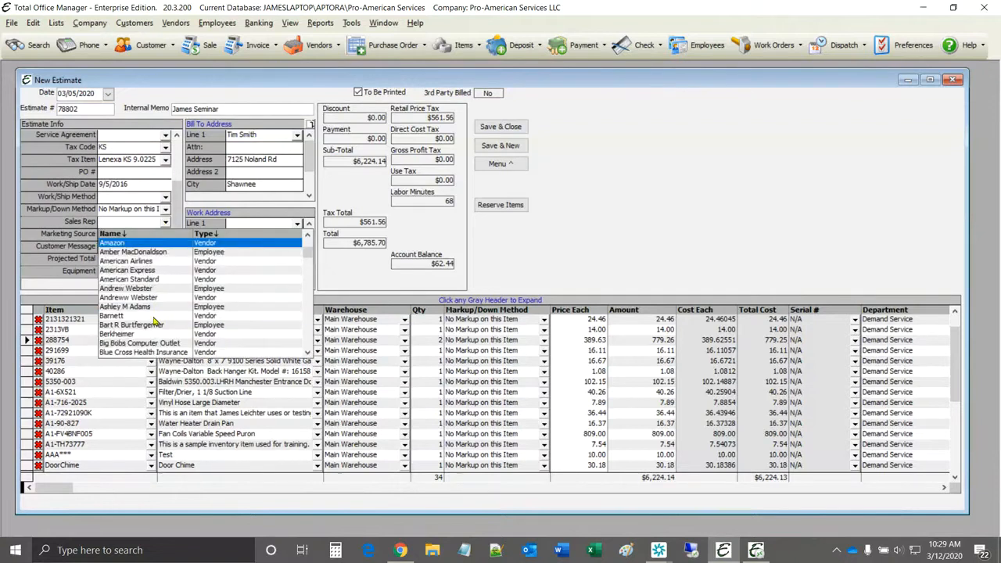
scroll(154, 321, down, 3)
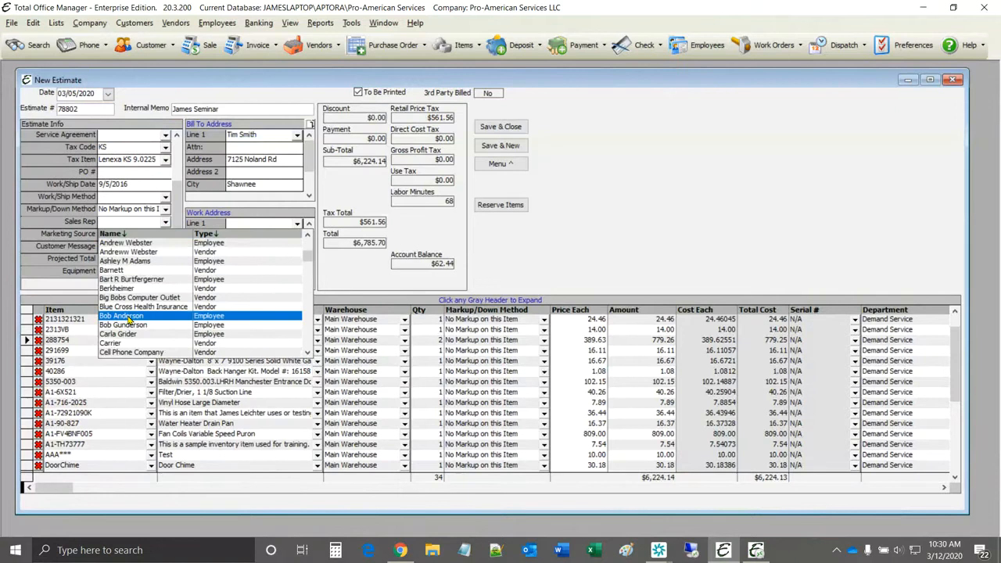
click(127, 317)
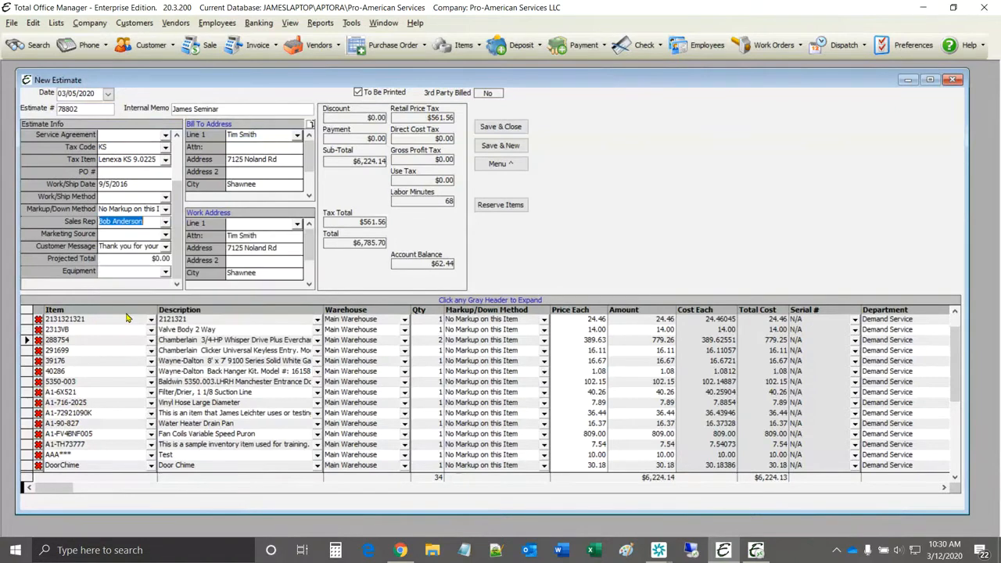
Step: Clear the Work/Ship Date and save the estimate without selecting a service agreement
click(143, 185)
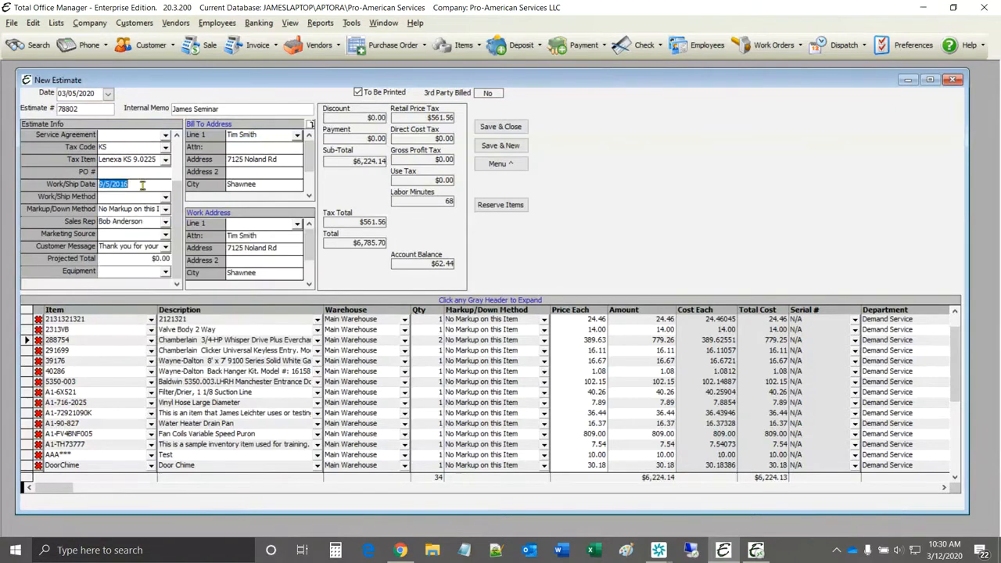
key(BackSpace)
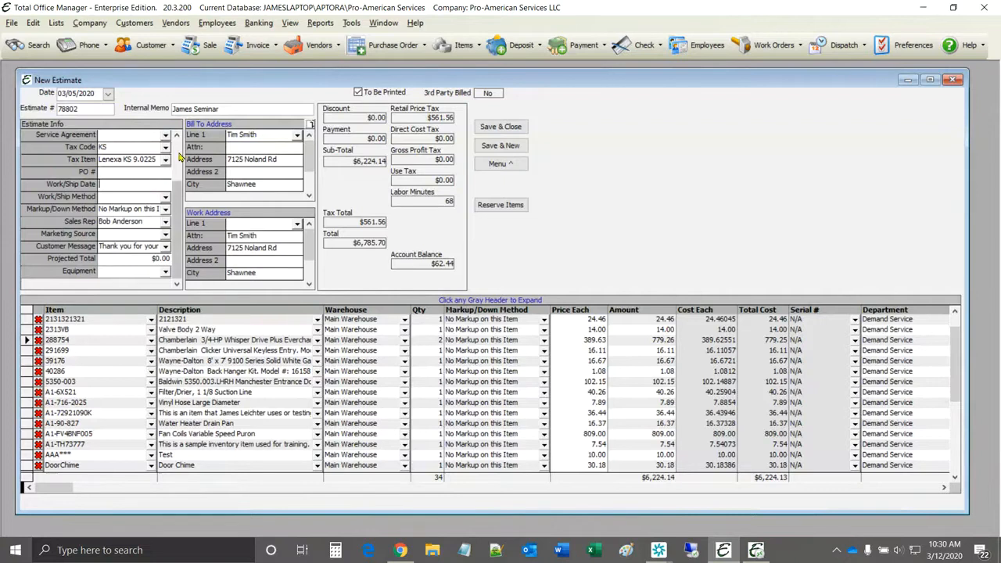
scroll(130, 157, up, 3)
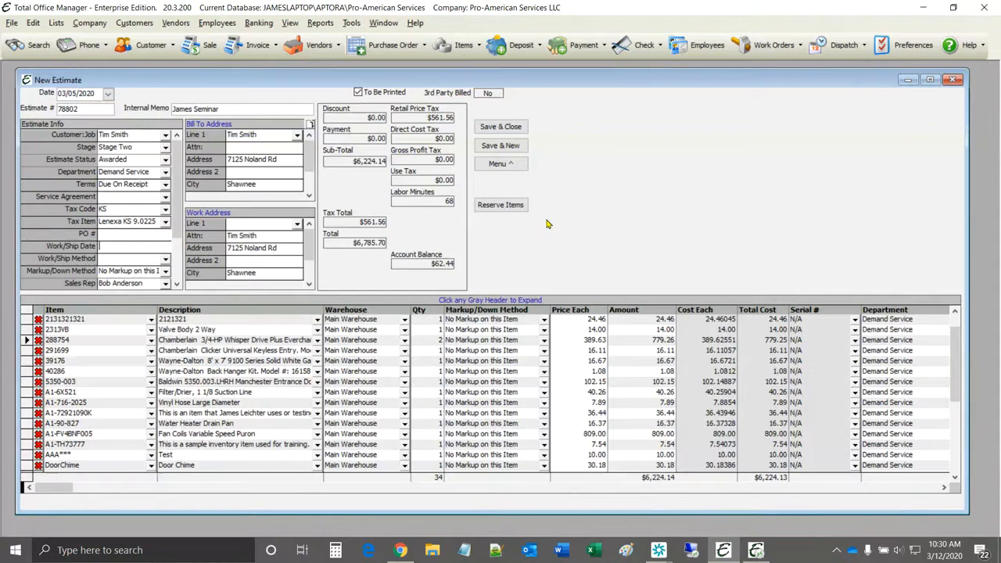
click(506, 167)
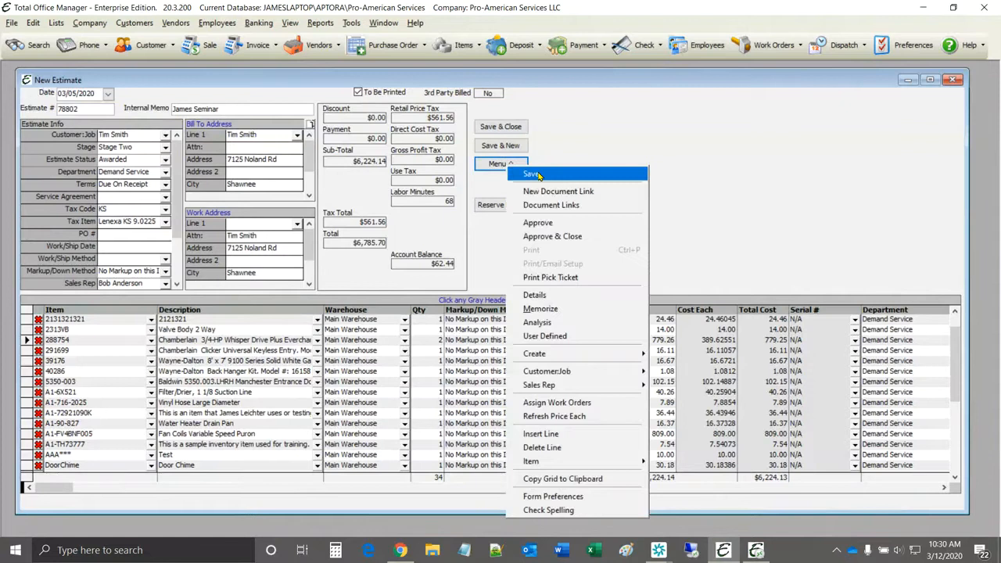
click(537, 174)
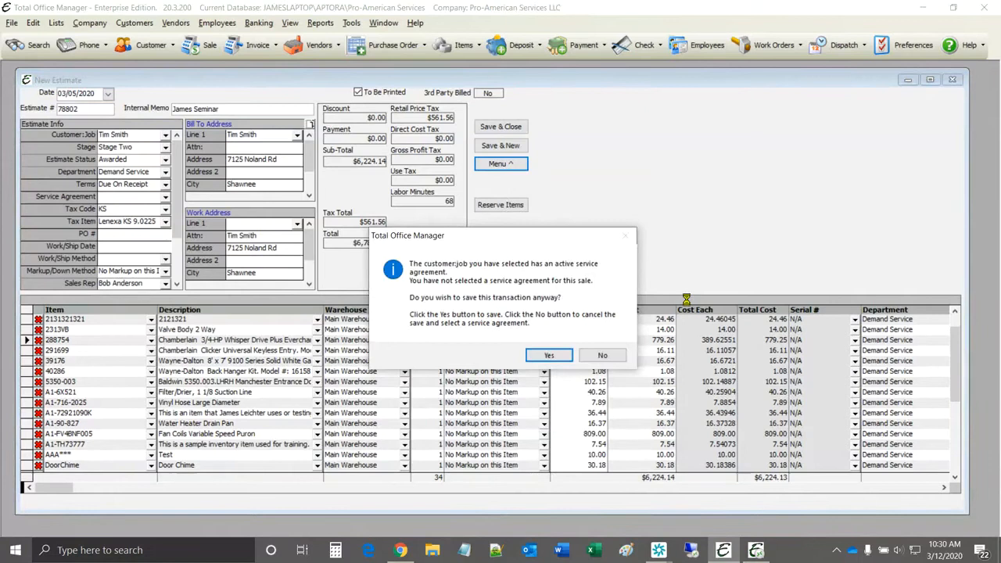
click(552, 355)
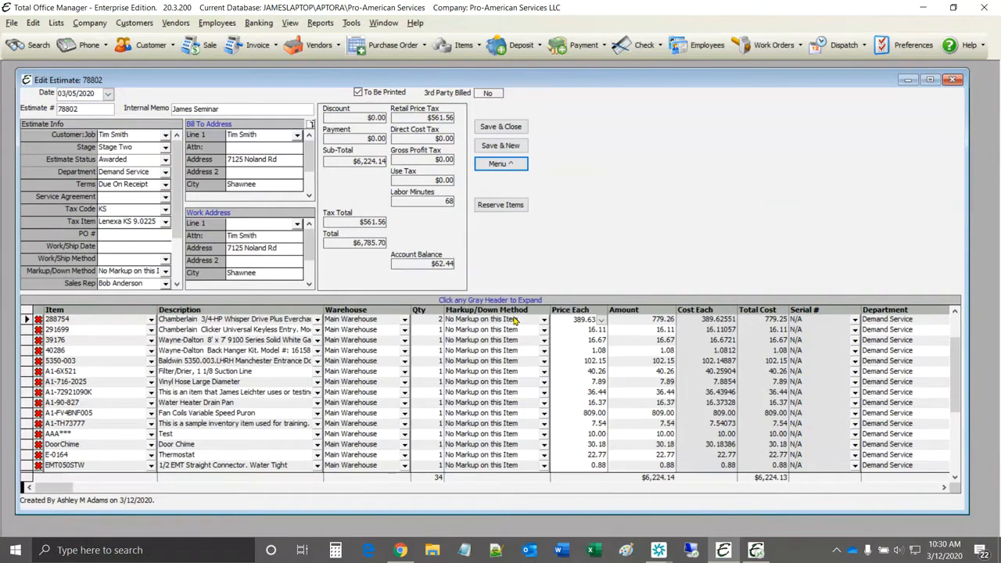
Step: Approve the saved estimate
click(498, 164)
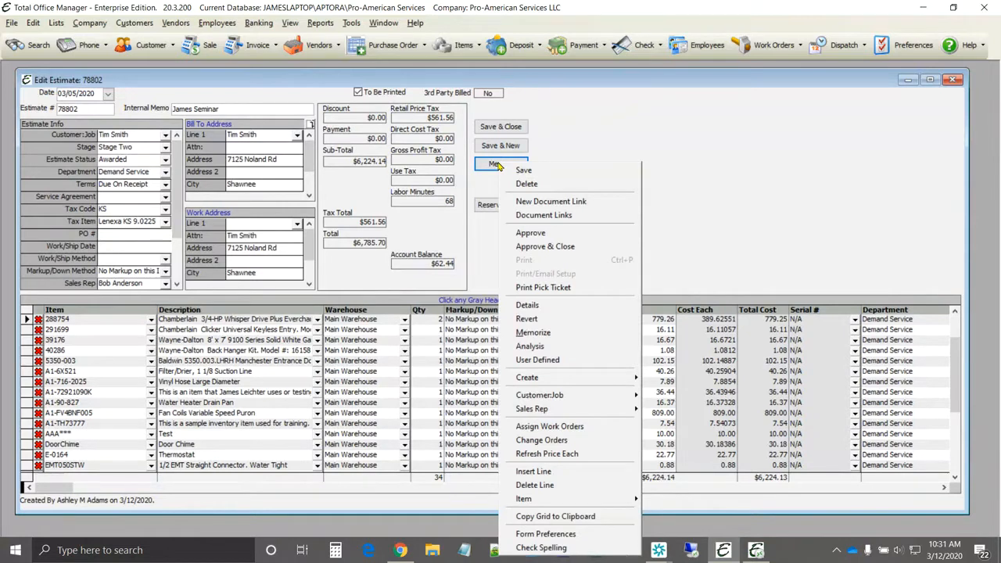
click(552, 233)
click(526, 333)
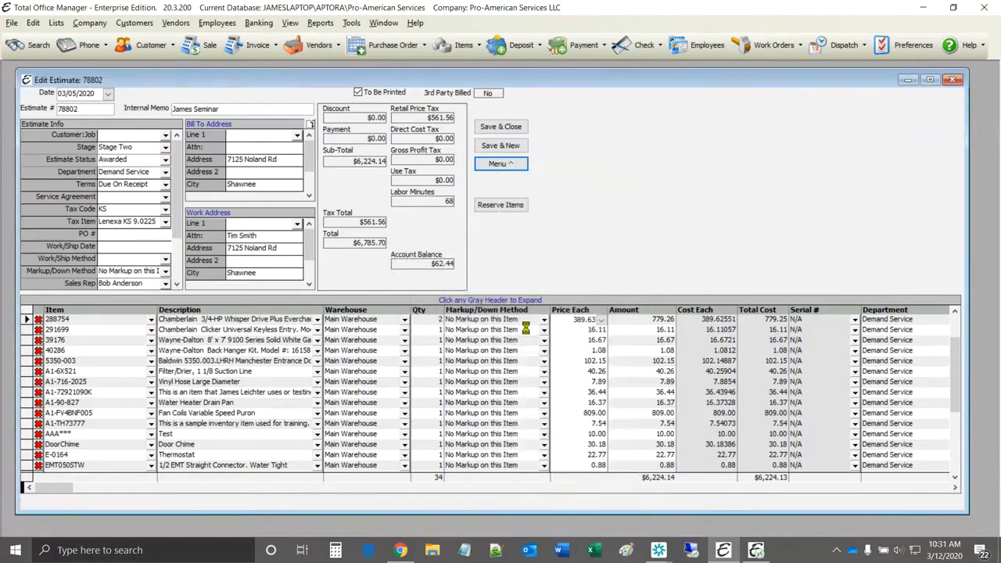
Step: Preview the approved estimate's pick ticket and maximize the preview window
click(521, 166)
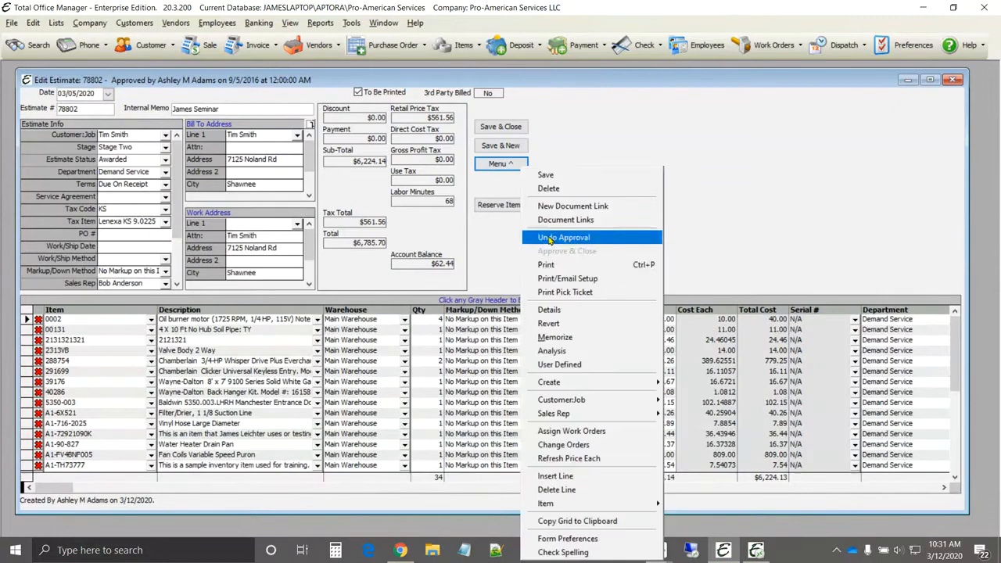
click(592, 292)
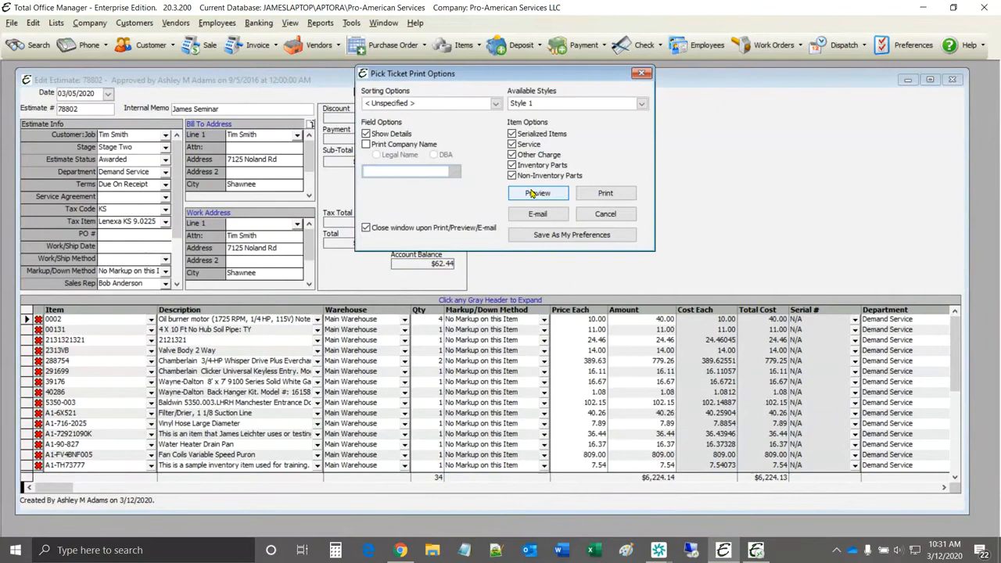
click(531, 193)
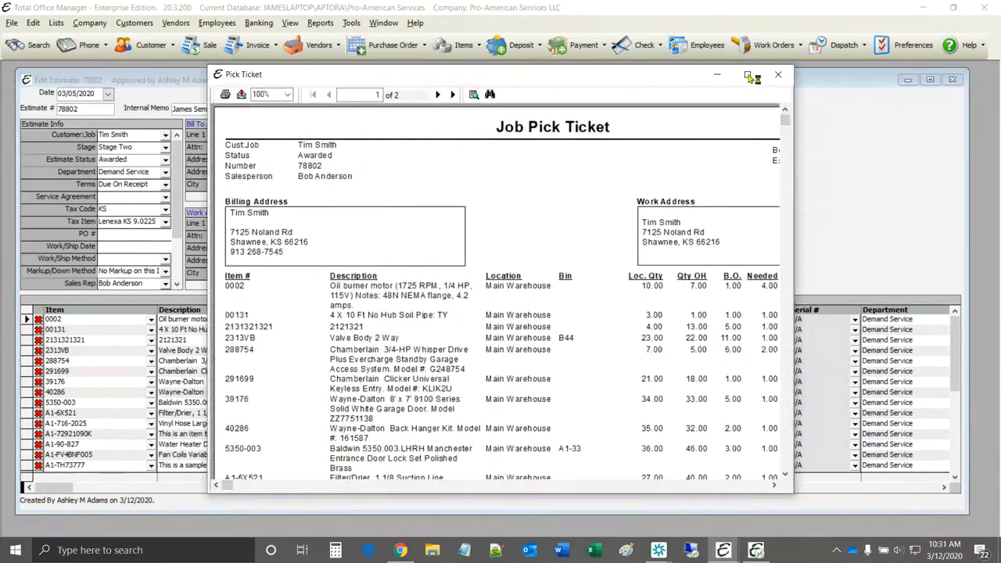
click(752, 78)
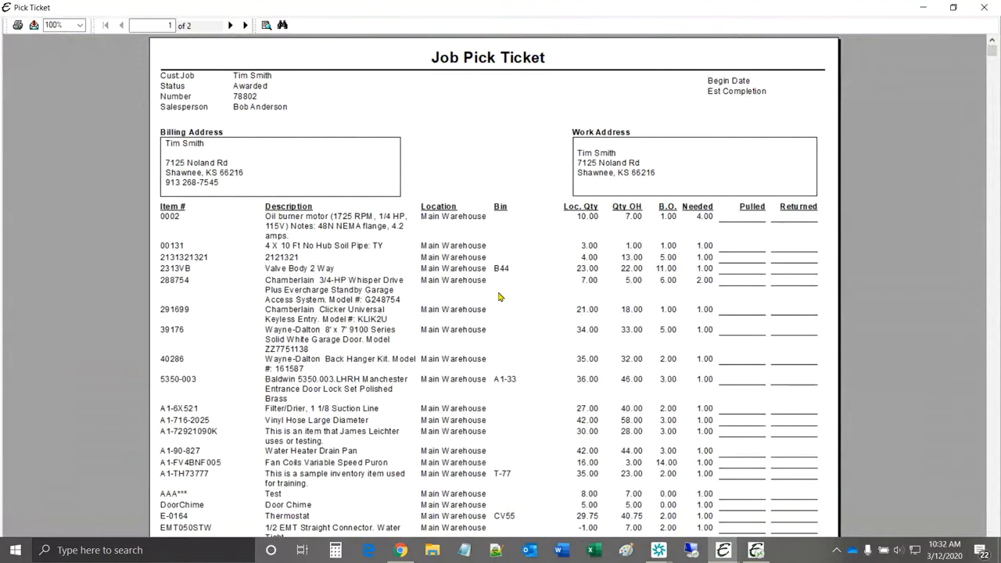
Step: Examine the pick ticket's Location, Bin, quantity, B.O., Needed, Pulled and Returned columns, and close the preview
click(588, 222)
click(470, 217)
click(502, 217)
click(504, 269)
click(589, 218)
click(634, 220)
click(670, 220)
click(706, 220)
click(740, 220)
click(799, 222)
click(985, 9)
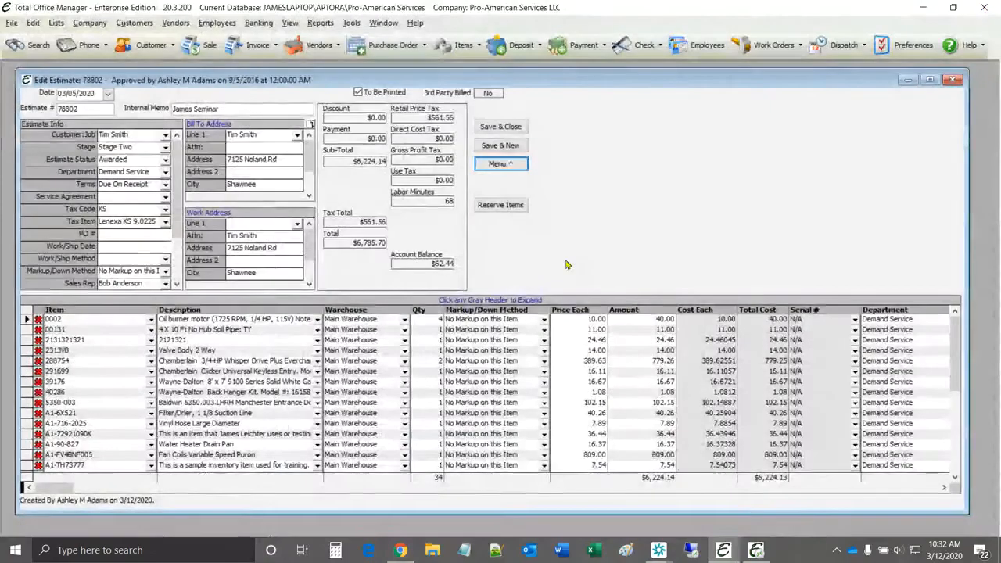
Step: Set the approved estimate's Stage to Stage Three
click(507, 165)
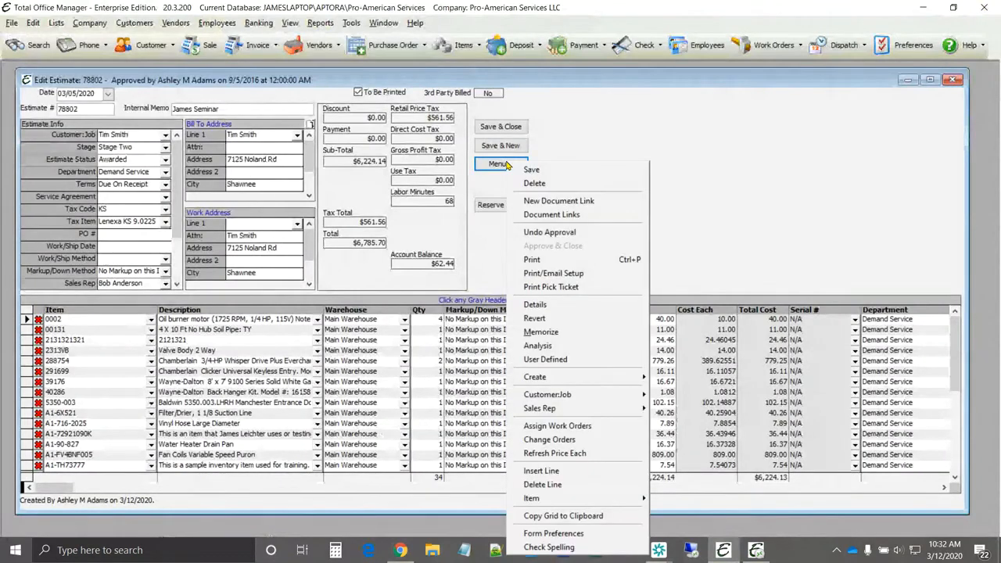
click(507, 165)
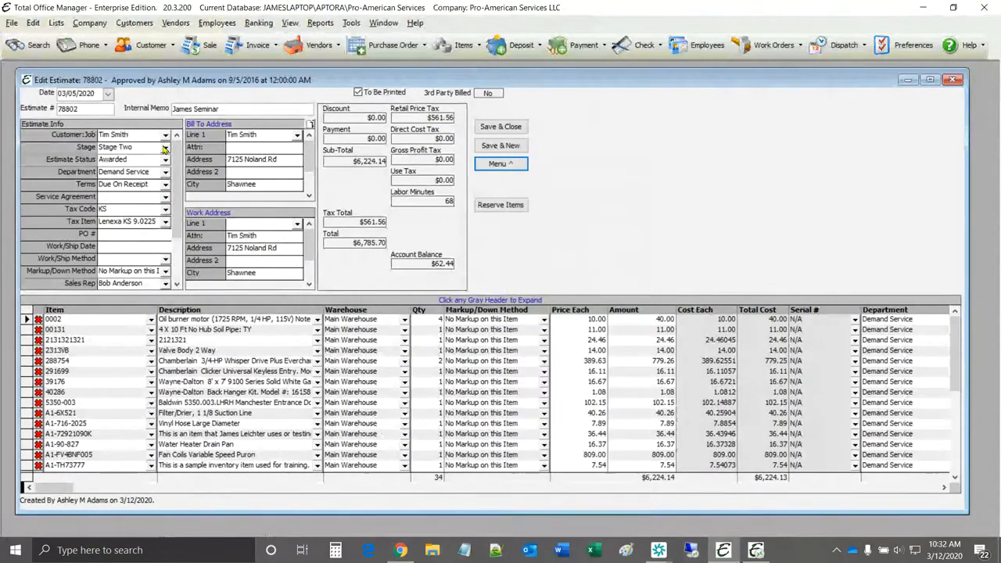
click(166, 150)
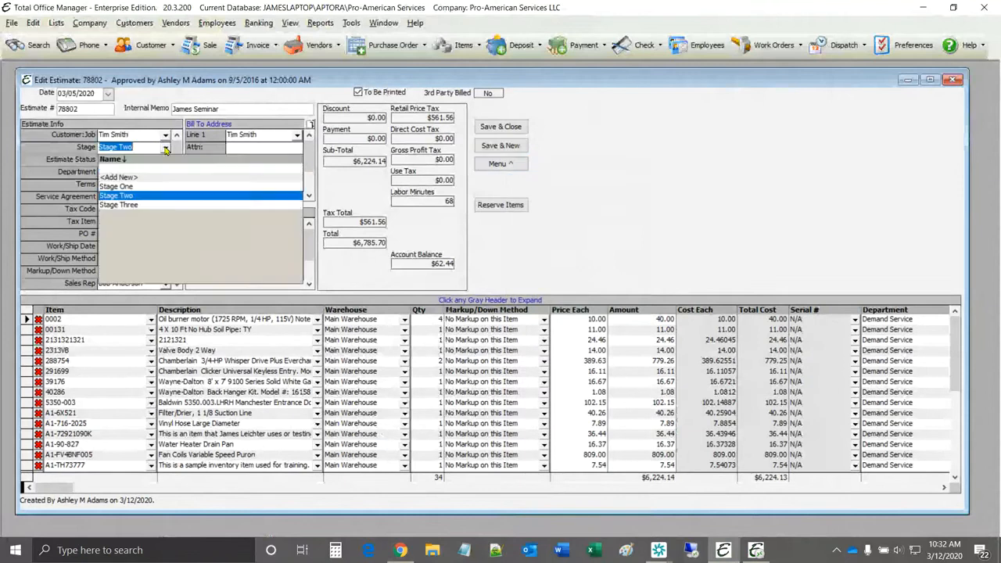
click(137, 206)
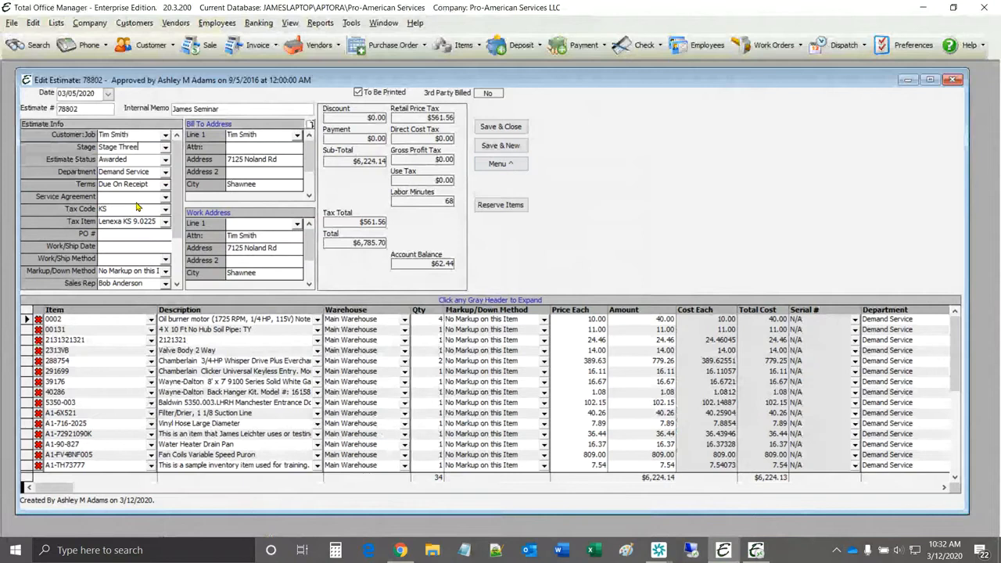
click(166, 150)
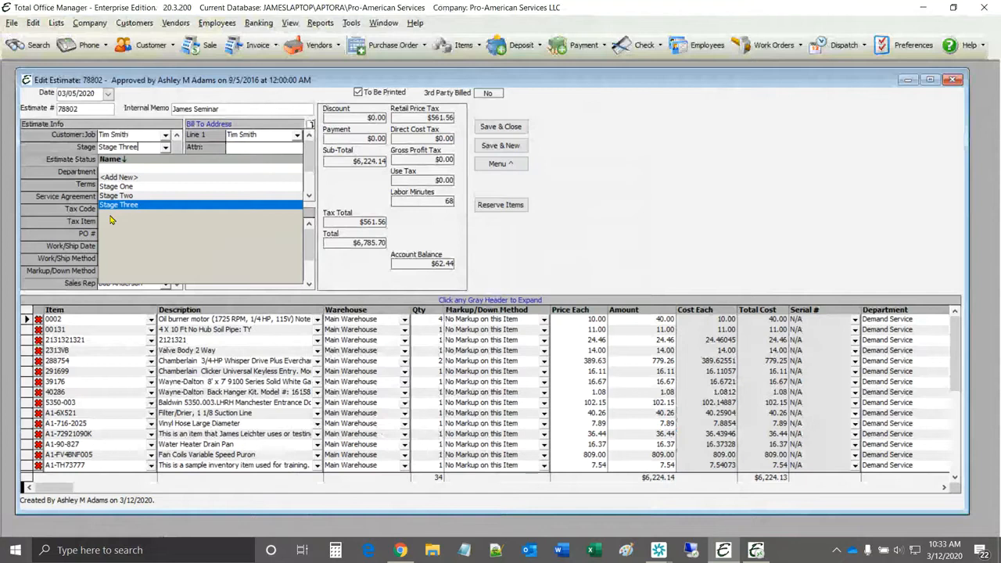
click(727, 119)
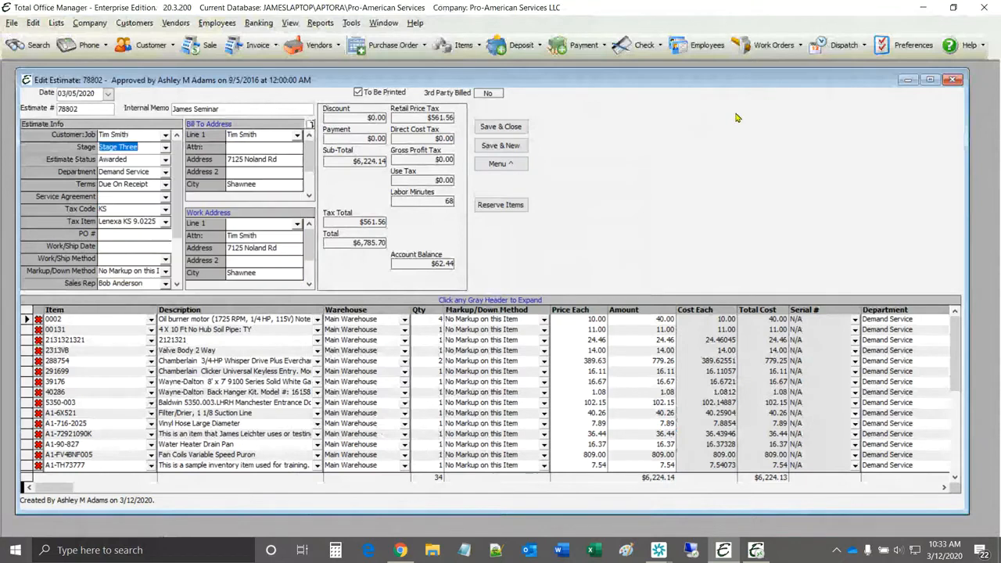
Step: Examine which transactions can be created from the estimate, including Work Order and the Single PO and Per Preferred Vendor purchase order options
click(509, 163)
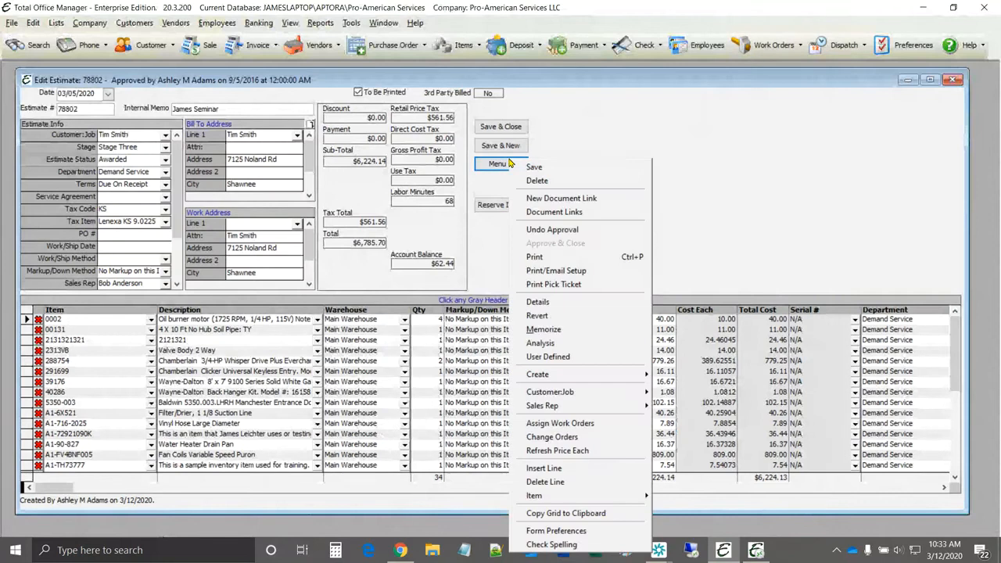
mouse_move(552, 379)
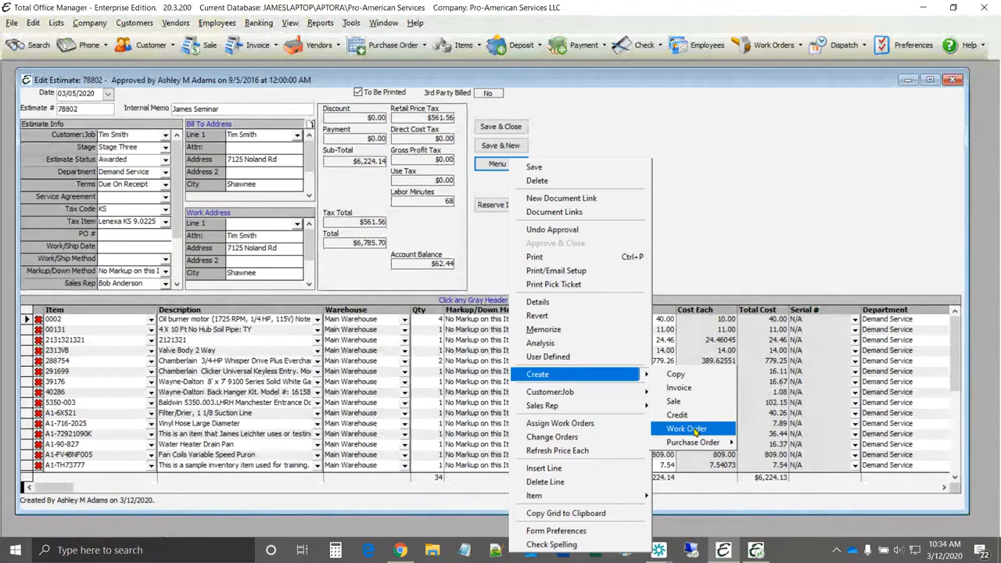
mouse_move(698, 444)
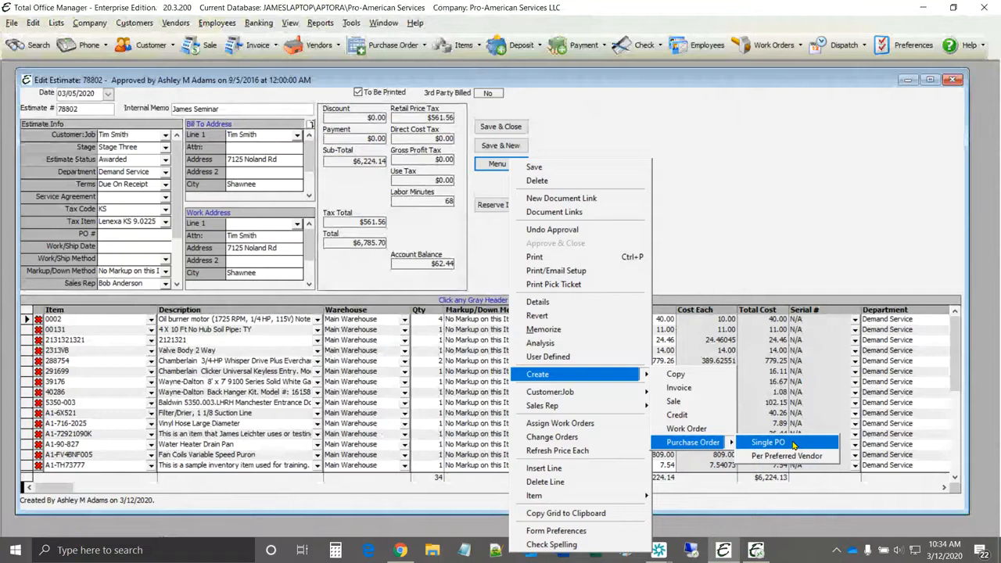
click(706, 216)
click(186, 23)
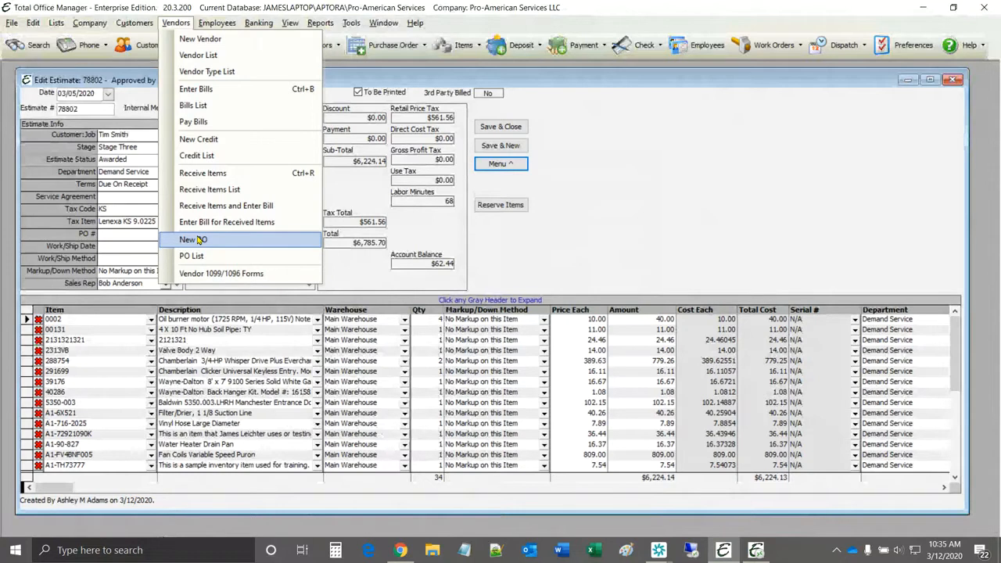
click(501, 164)
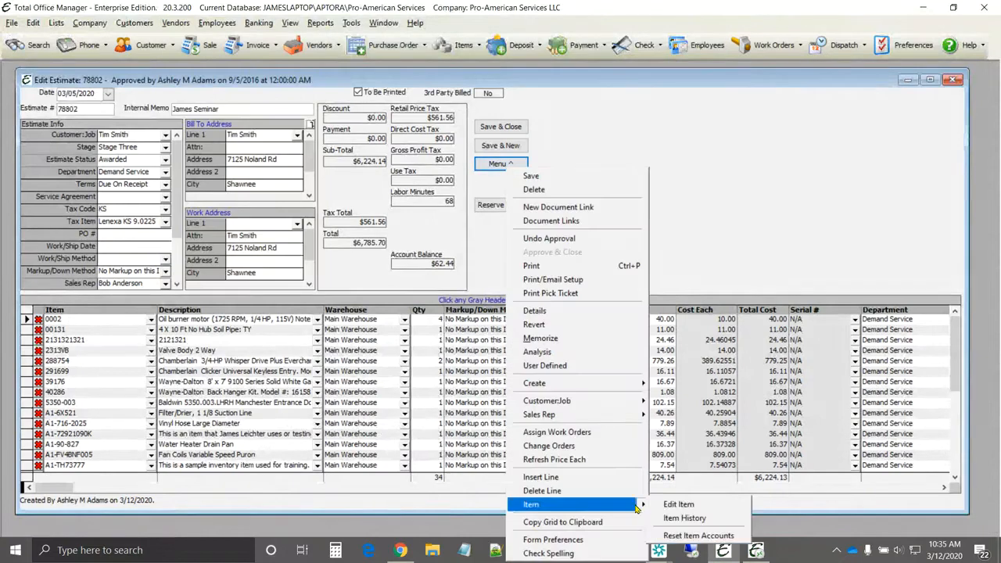
mouse_move(609, 383)
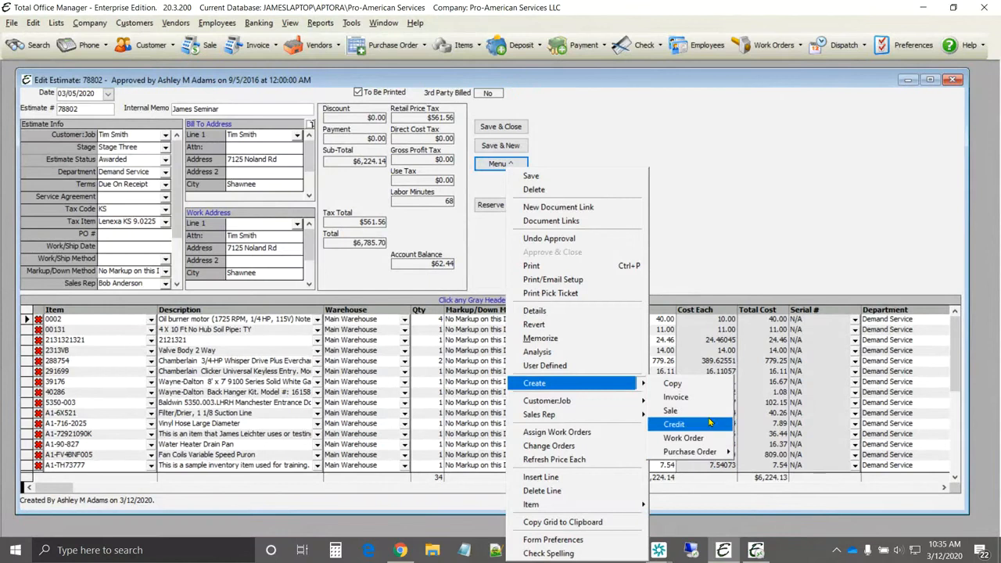
mouse_move(710, 453)
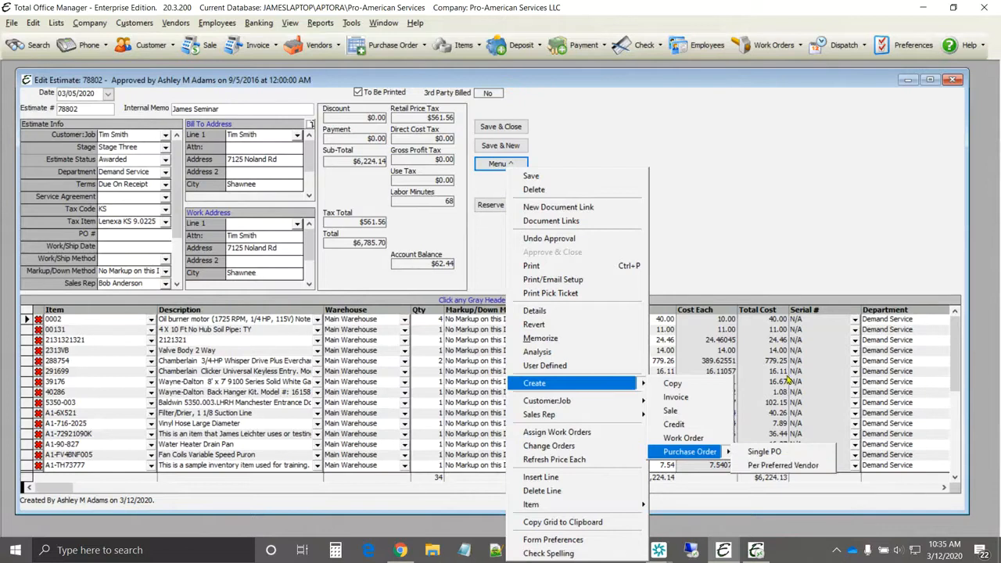
click(759, 154)
Step: Start a new inventory part, examine the vendors available as its Preferred Vendor, and cancel the item
click(446, 47)
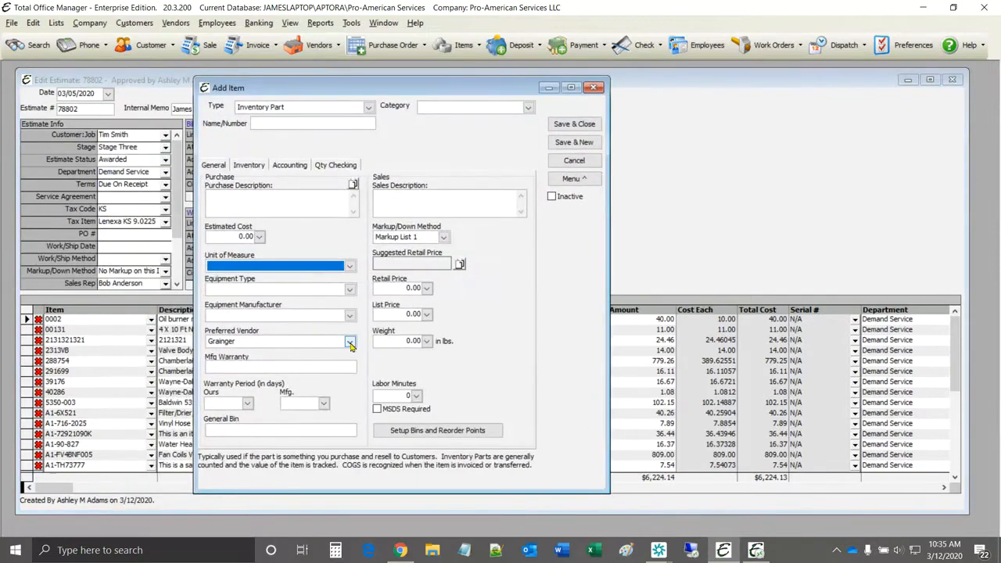
click(350, 344)
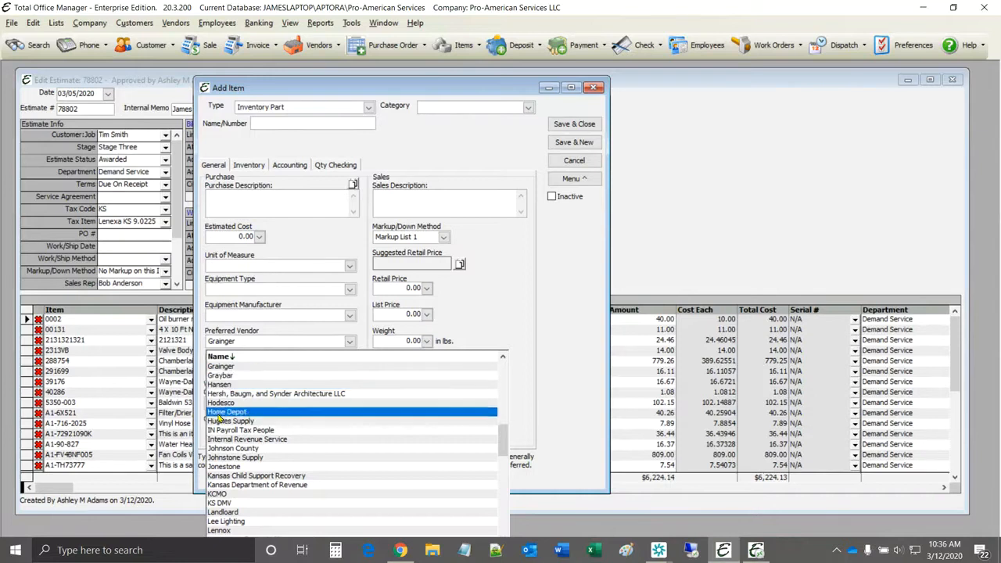
click(497, 274)
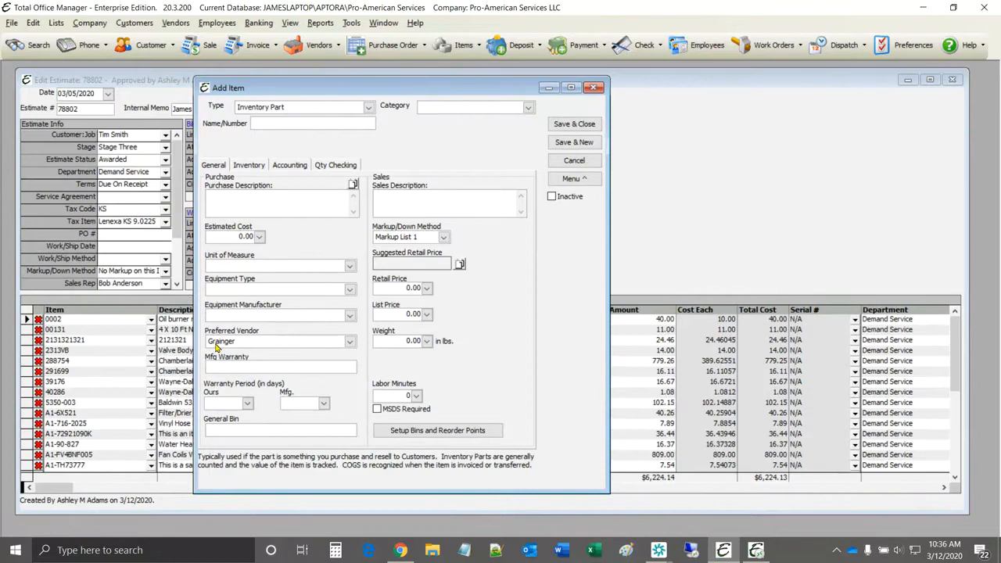
click(33, 22)
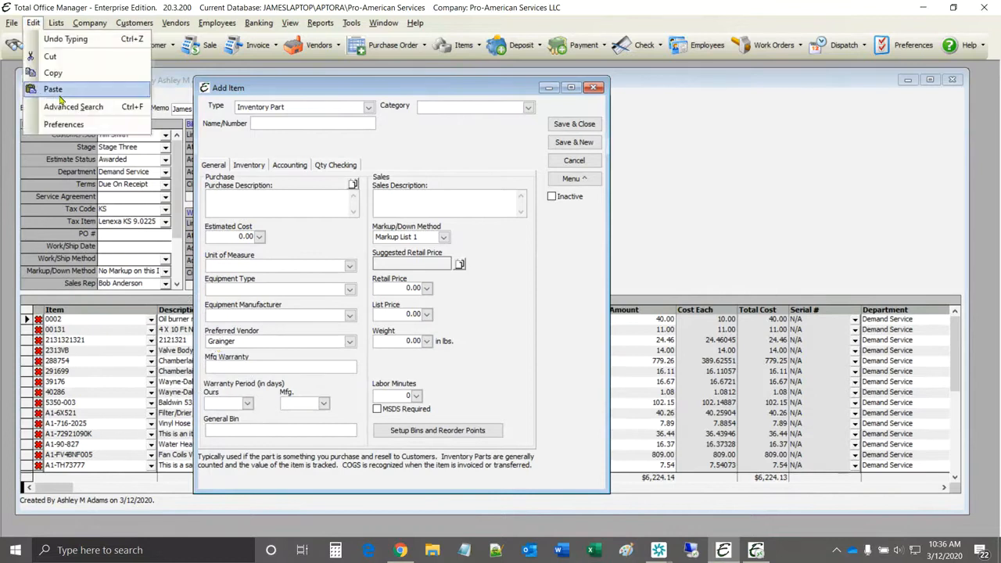
click(346, 342)
click(349, 344)
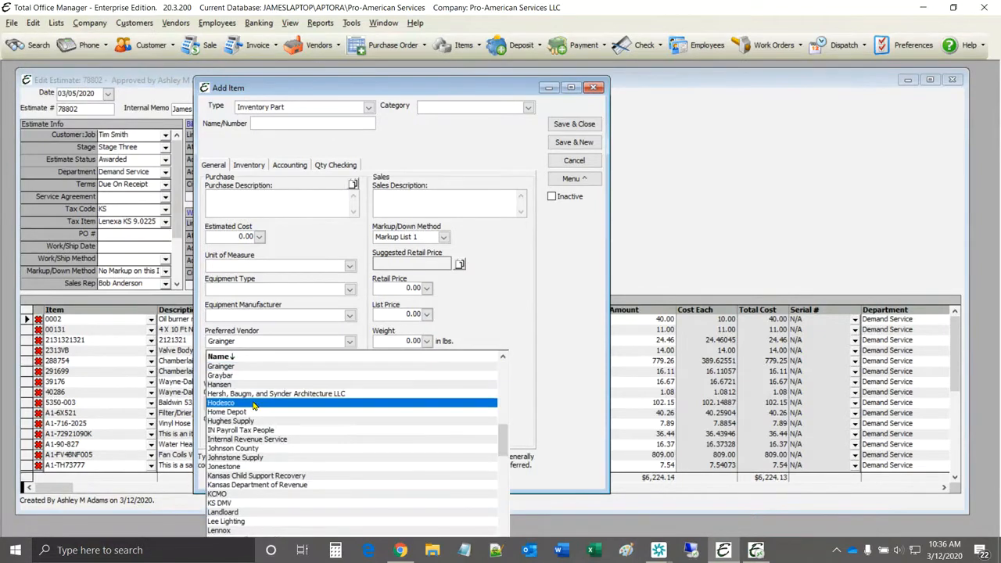
click(487, 290)
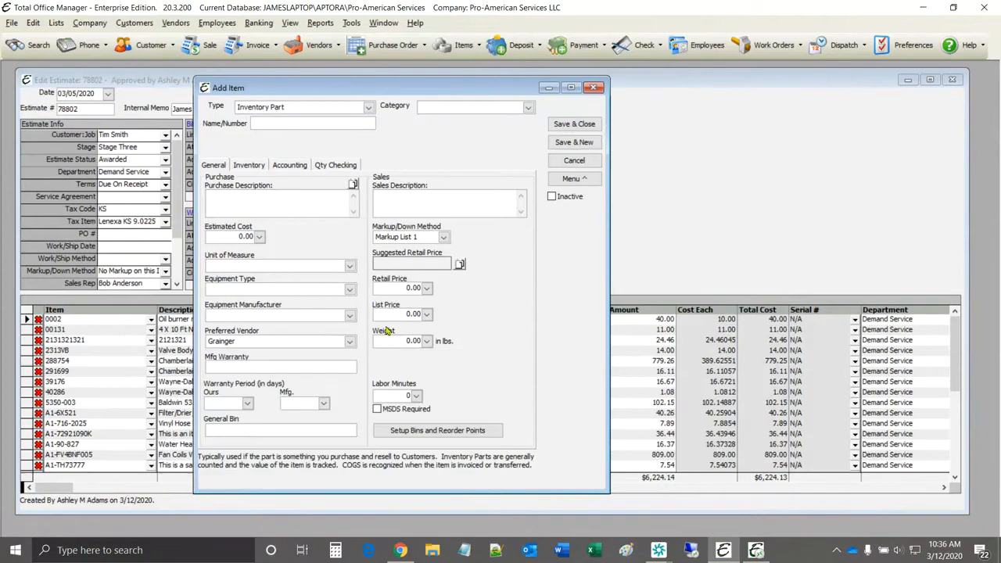
click(348, 342)
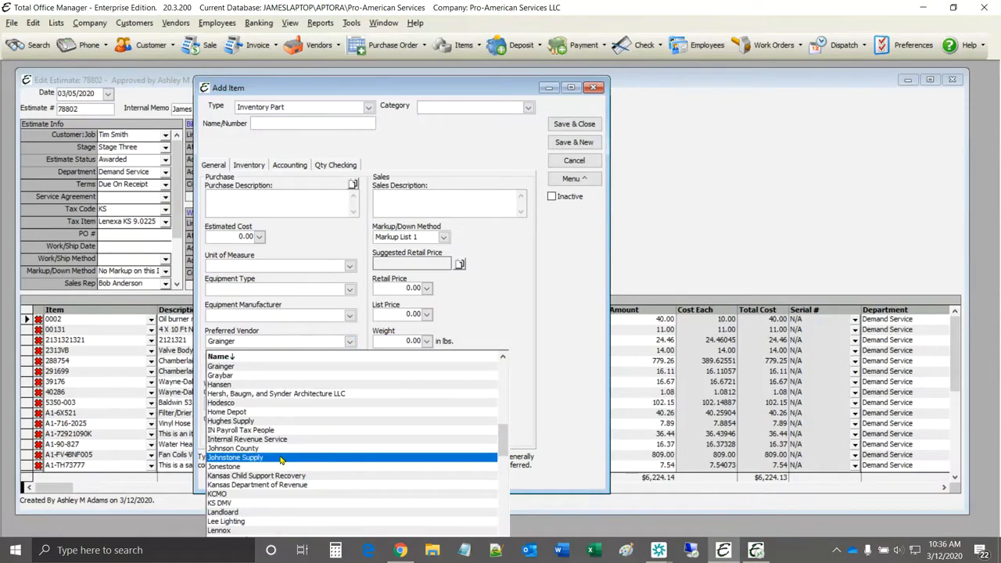
click(471, 298)
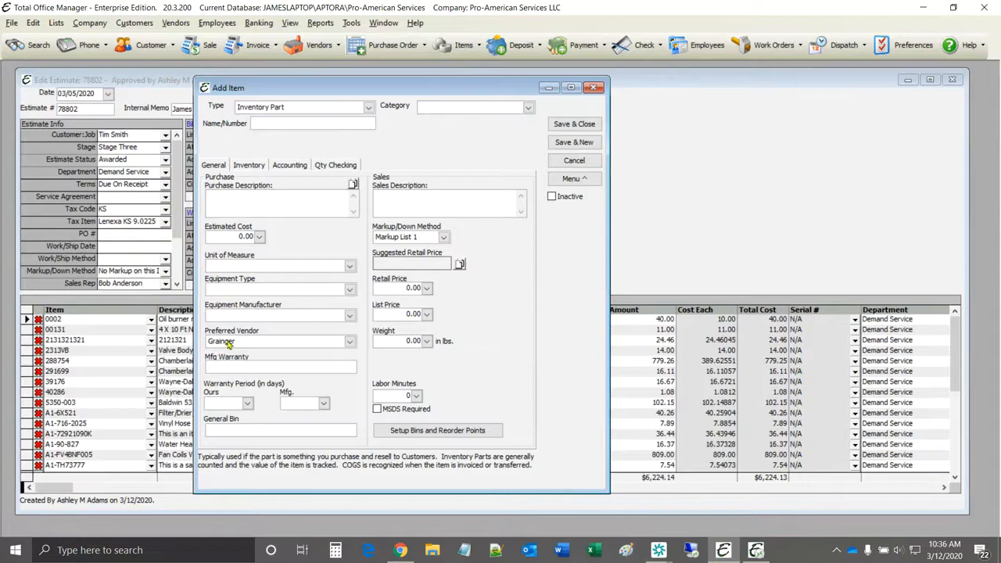
click(575, 161)
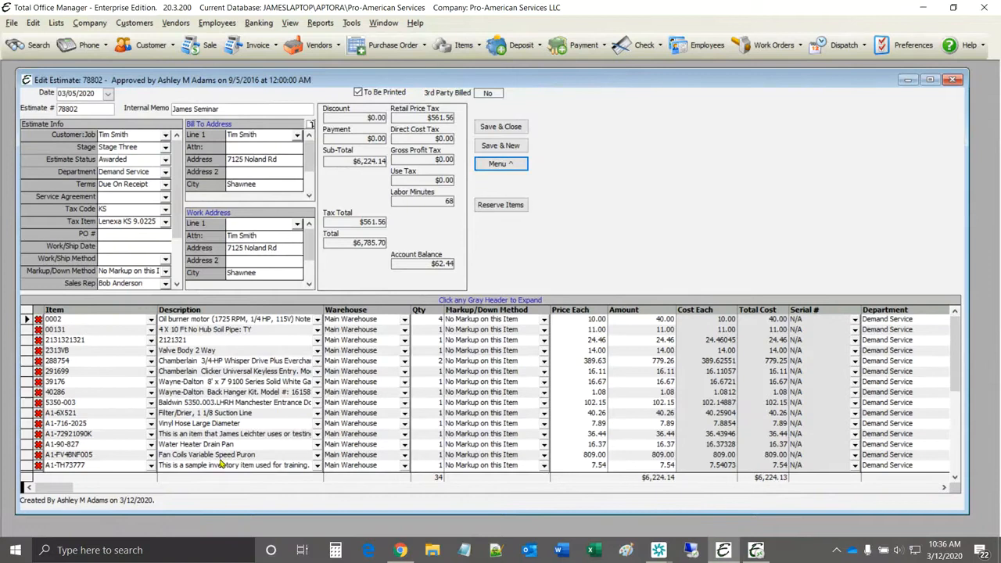
Step: Start a new line at the end of the estimate and open the item lookup for it
scroll(207, 410, down, 1)
scroll(188, 430, down, 3)
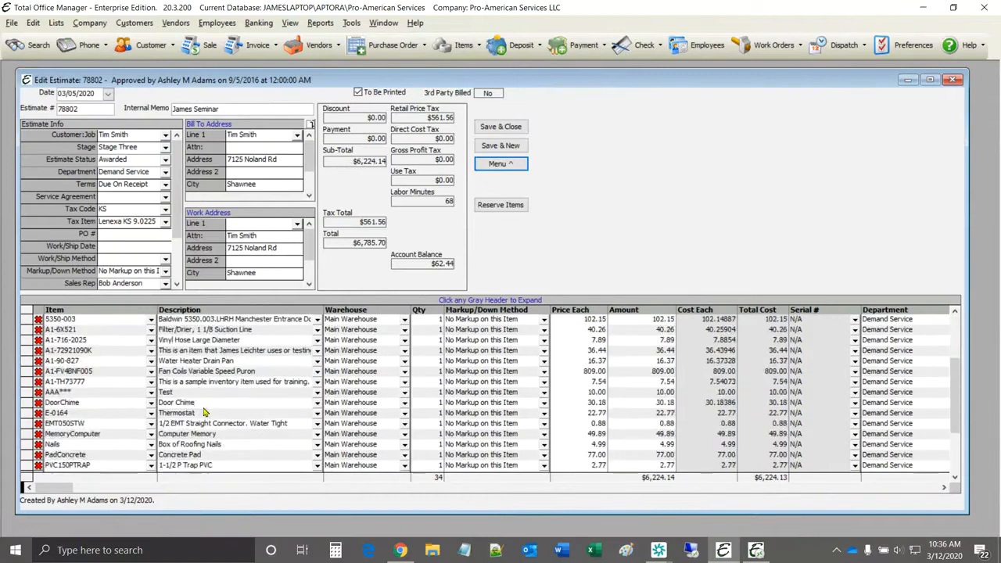
scroll(152, 469, down, 3)
click(152, 467)
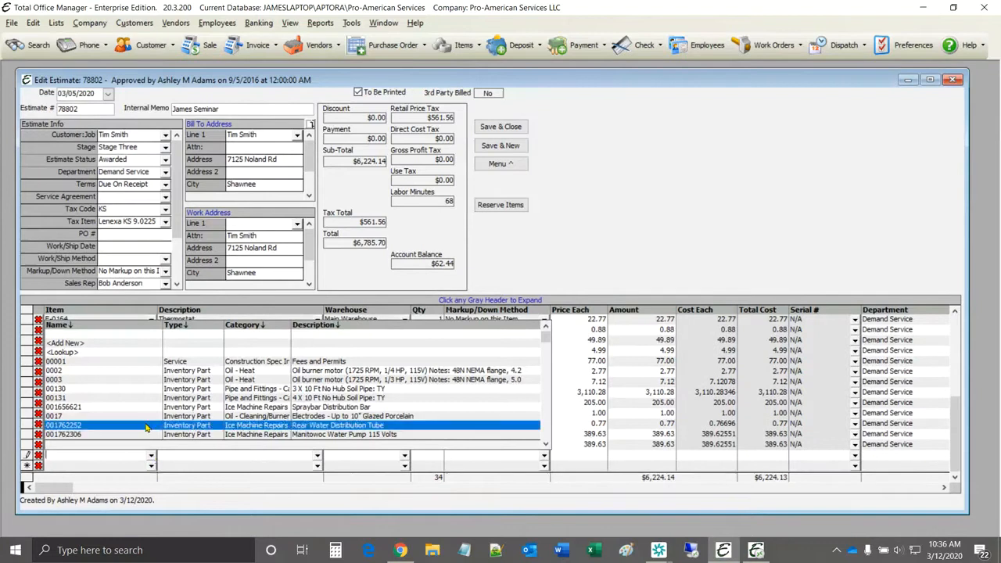
scroll(139, 424, down, 2)
scroll(141, 415, up, 2)
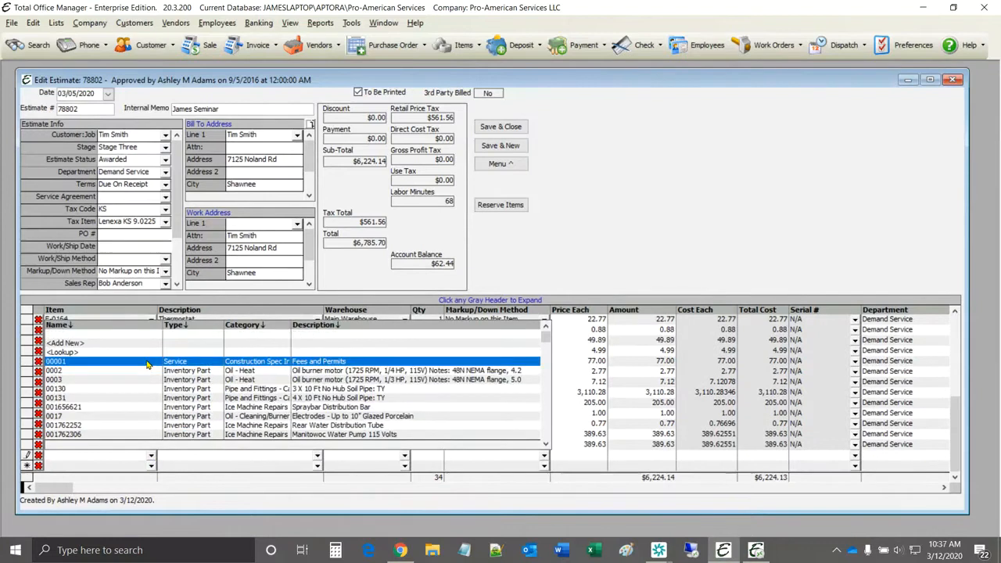
click(90, 352)
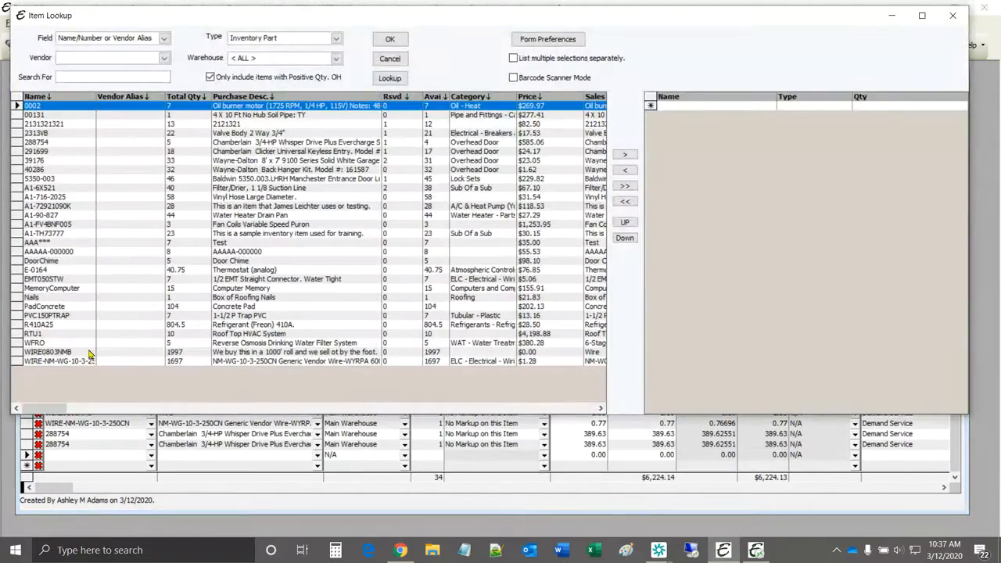
Step: Examine which fields the Item Lookup form preferences can show, and close the preferences keeping all of them selected
click(559, 40)
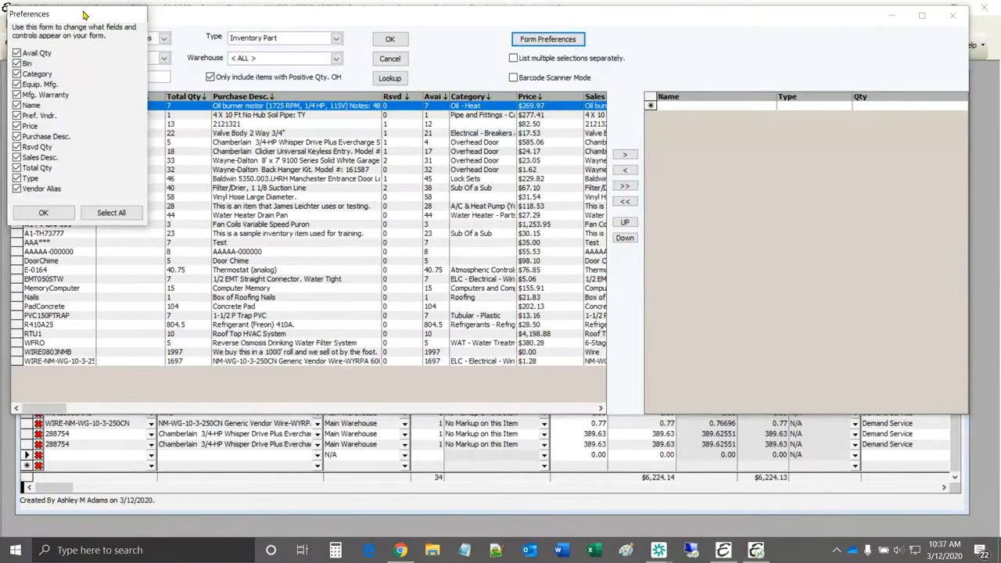
drag(84, 13, 393, 119)
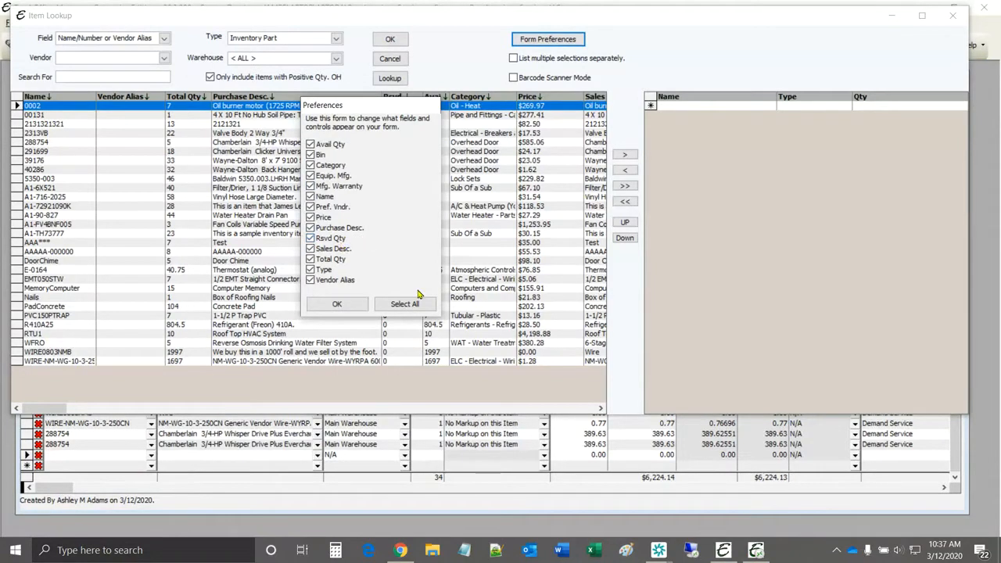
click(338, 305)
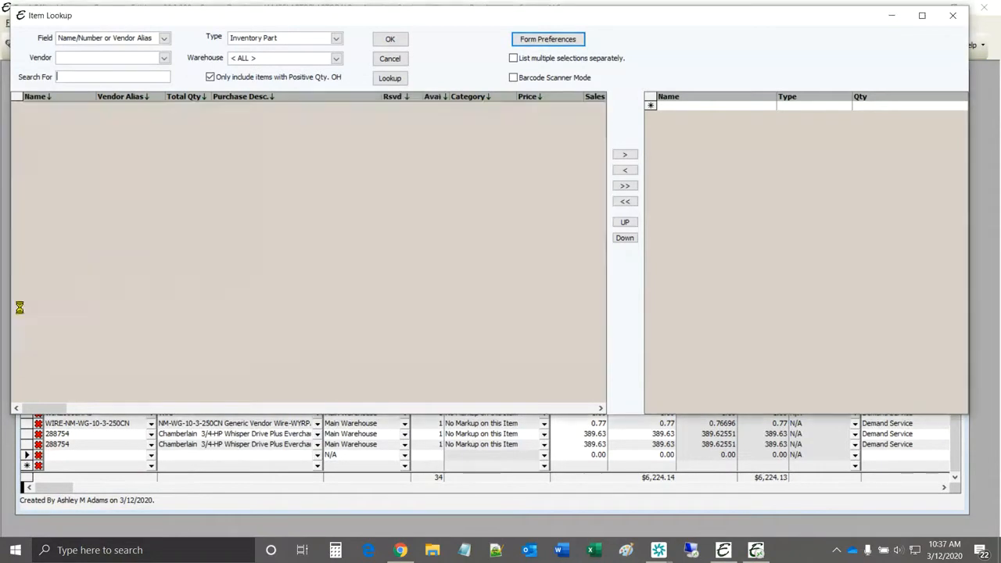
Step: Select the Nails inventory part with a quantity of 2 in the lookup and add it to the estimate
click(17, 297)
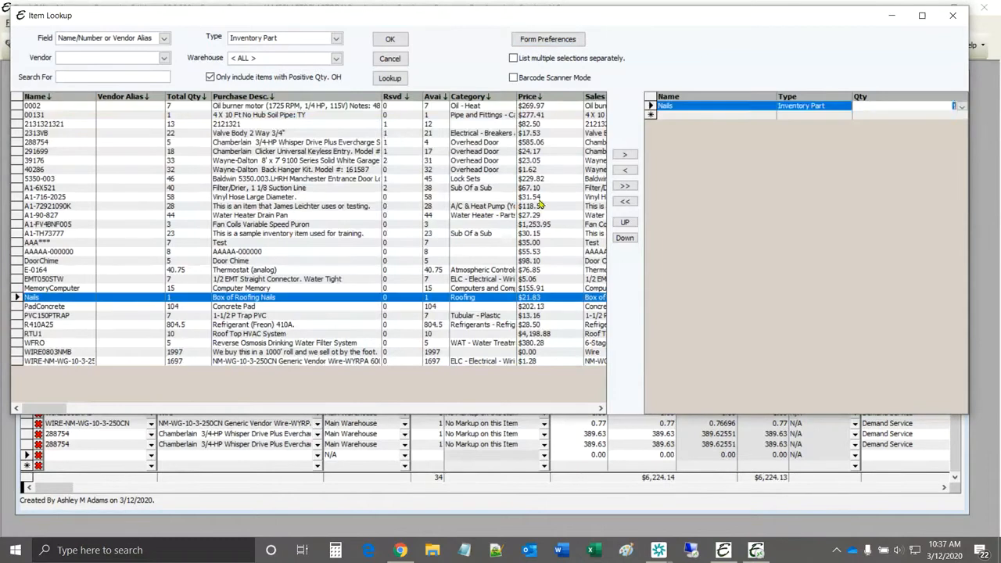
click(623, 155)
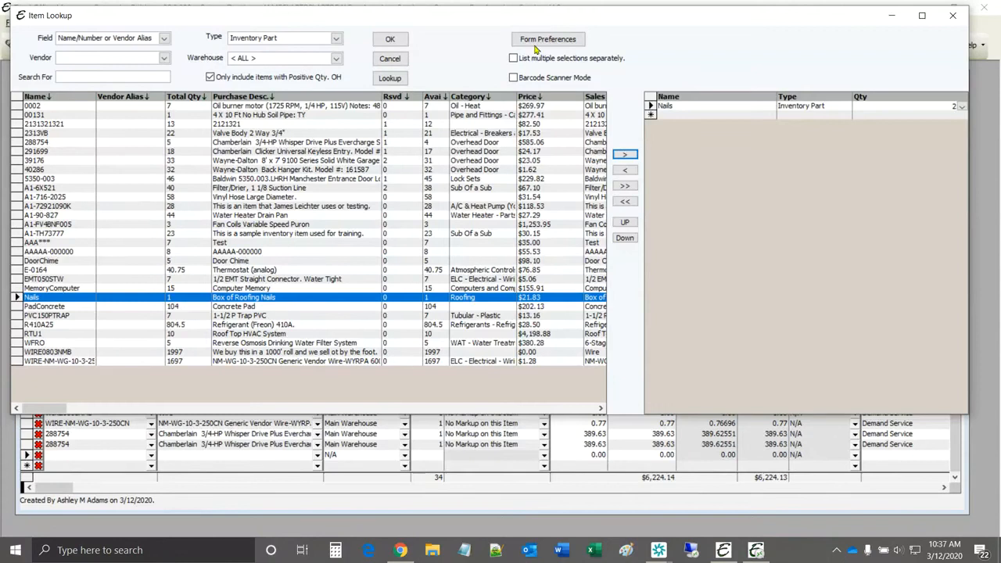
click(389, 40)
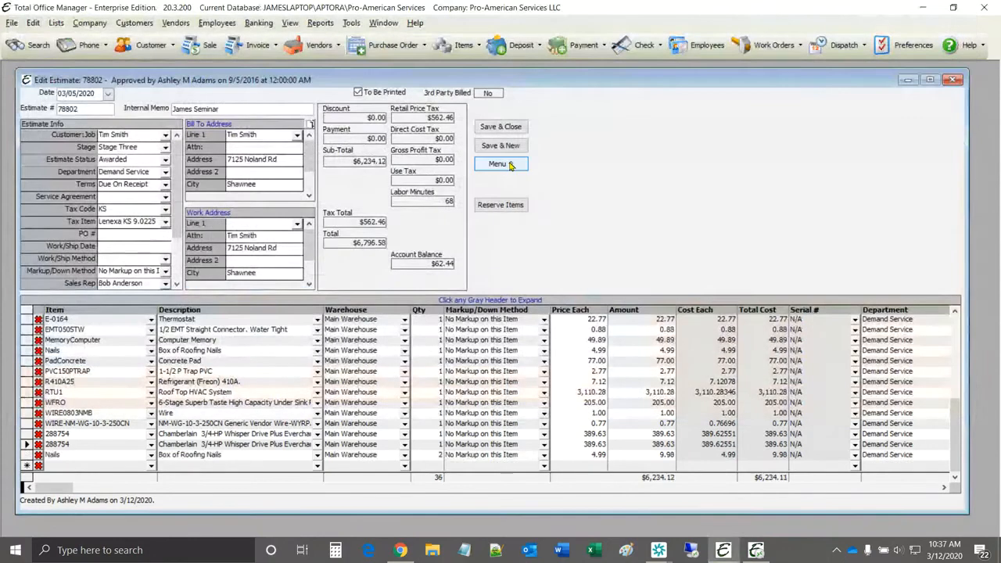
Step: Save the revised estimate and add a change order with the description "No need to print."
click(510, 164)
click(526, 165)
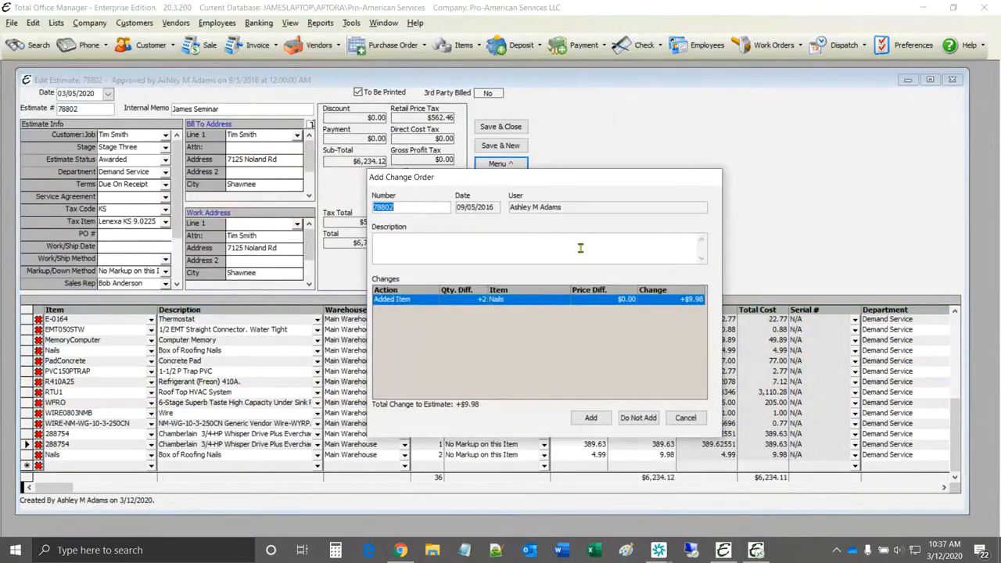
click(580, 248)
text(No need to print.)
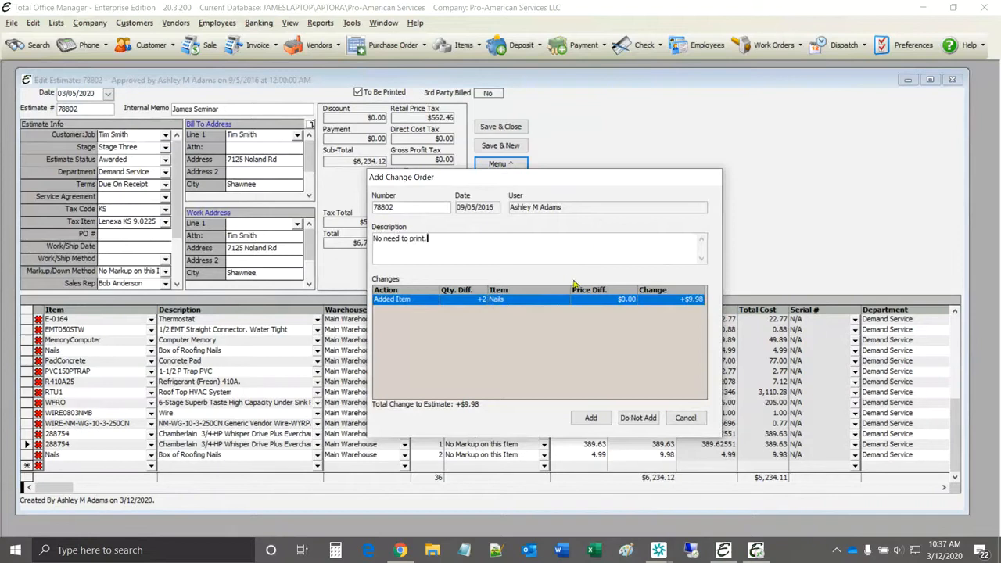
click(591, 419)
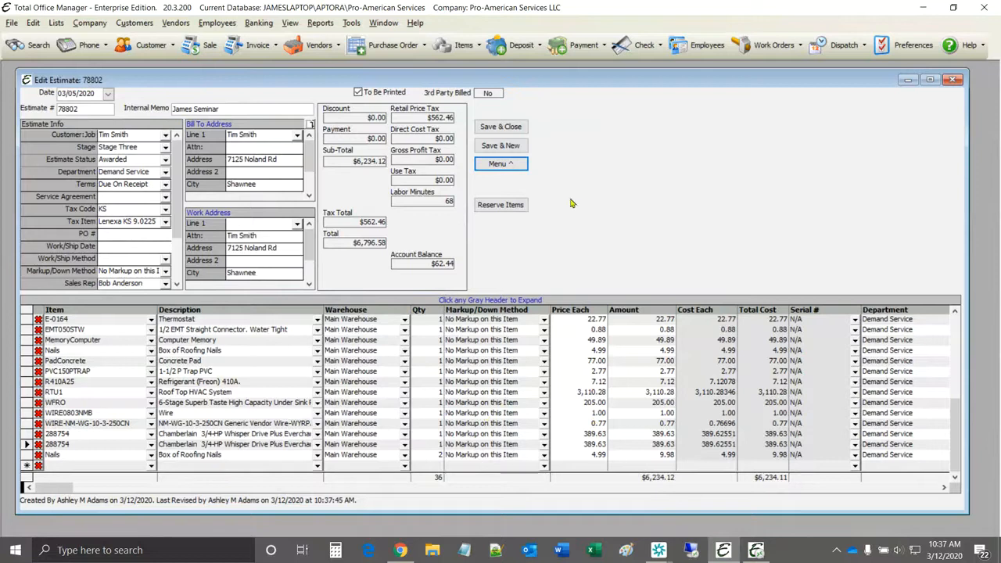
Step: Approve the revised estimate again
click(504, 166)
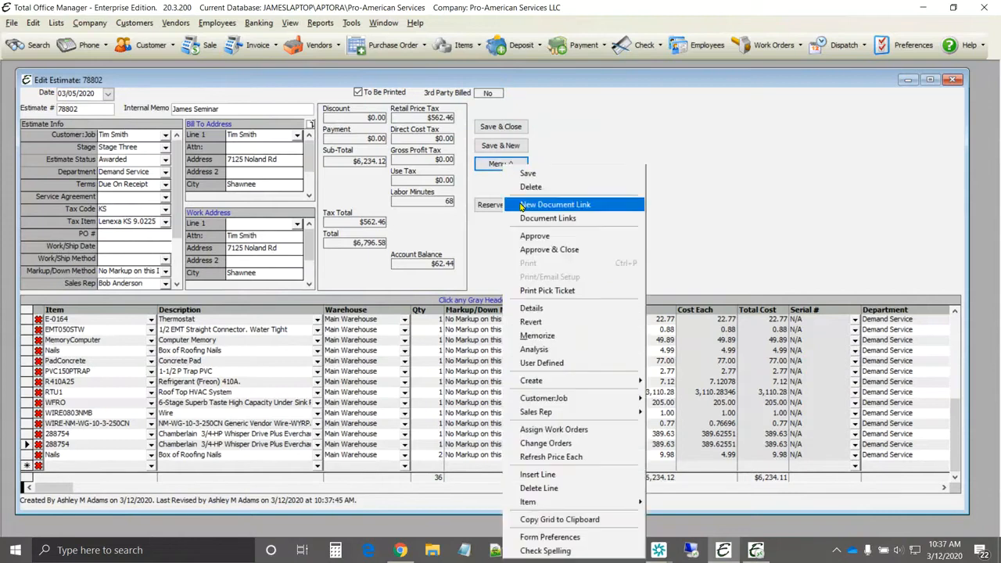
click(545, 236)
click(528, 329)
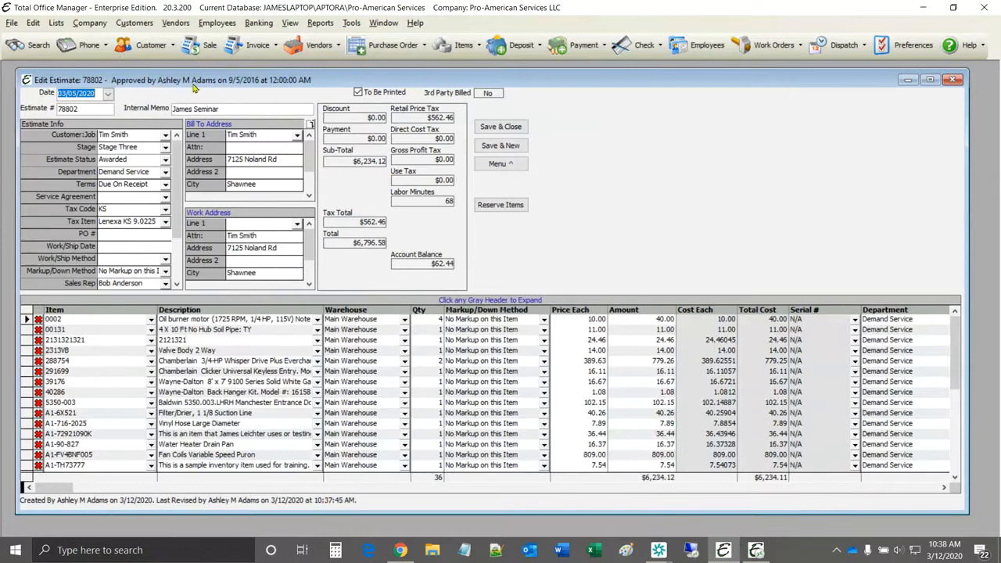
click(91, 23)
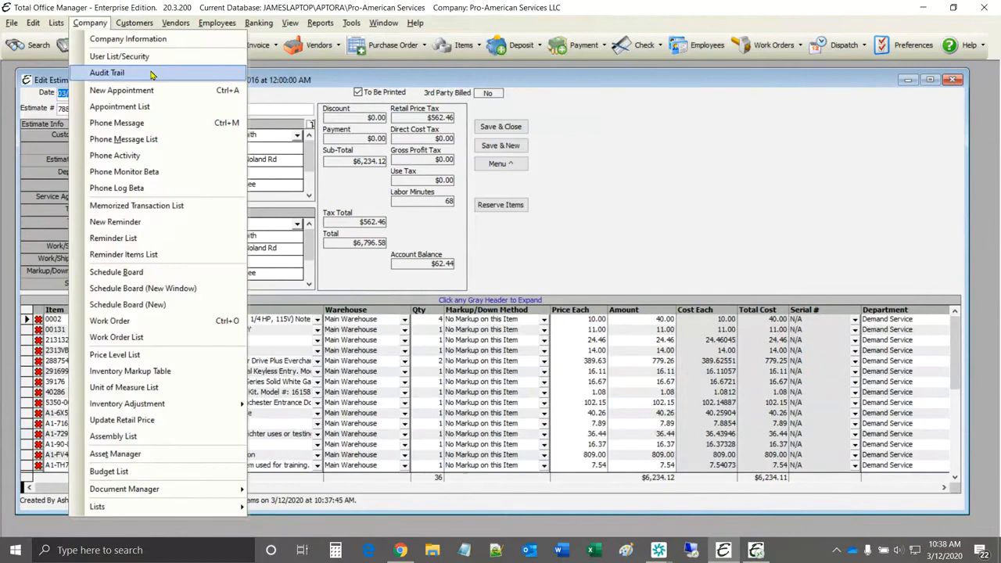
click(622, 151)
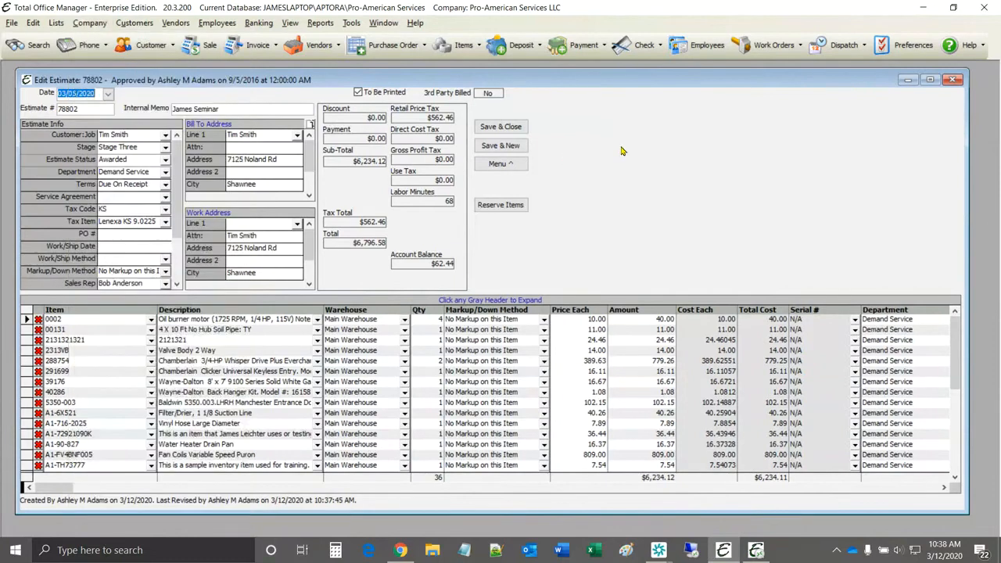
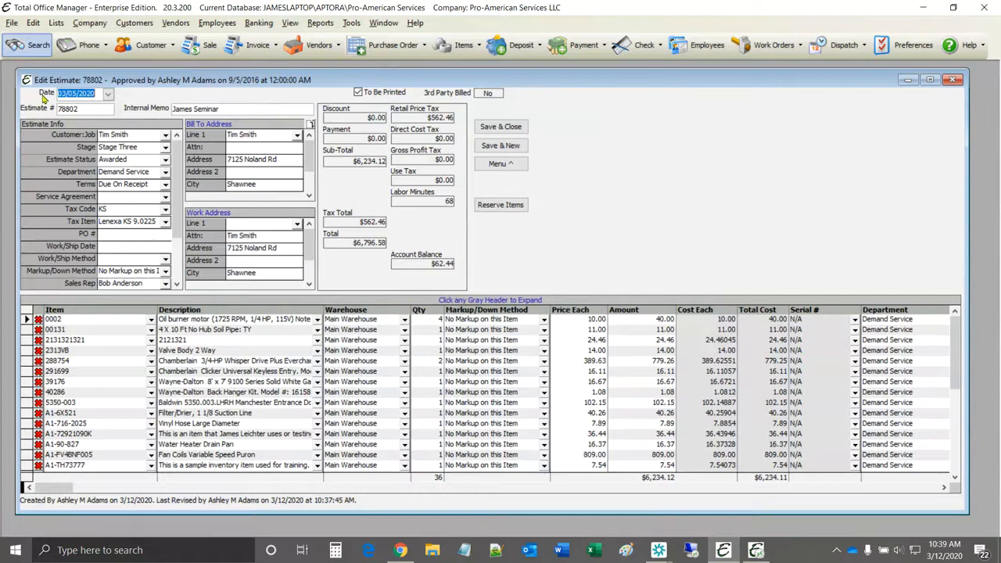
Step: Create an invoice for the entire estimate, continuing despite the insufficient quantity on hand
click(501, 164)
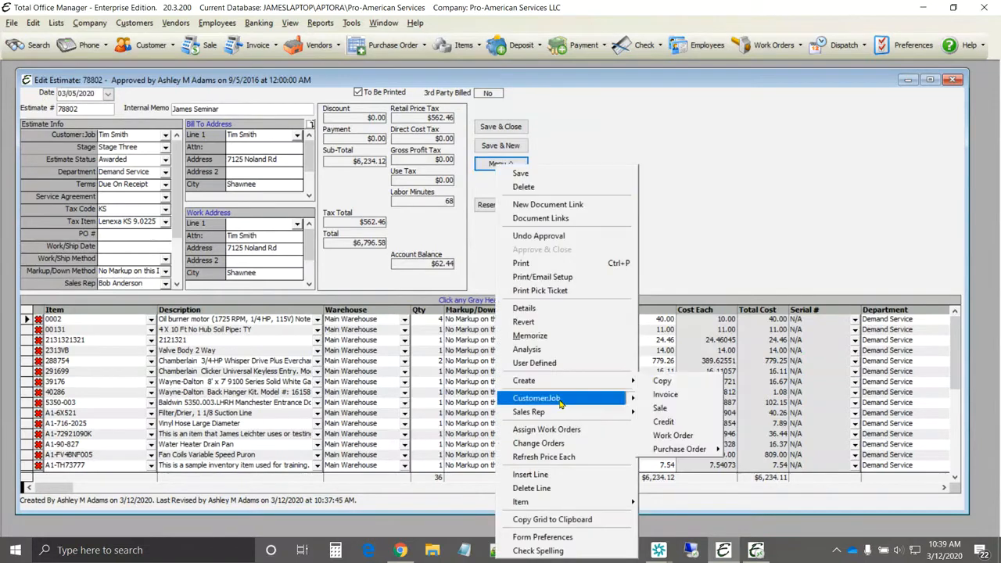
mouse_move(594, 381)
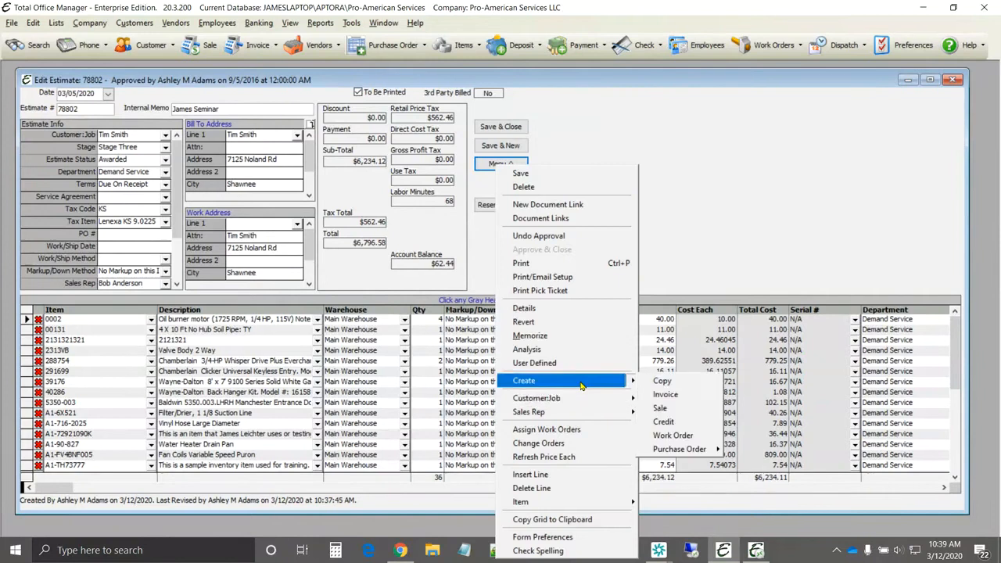
click(682, 394)
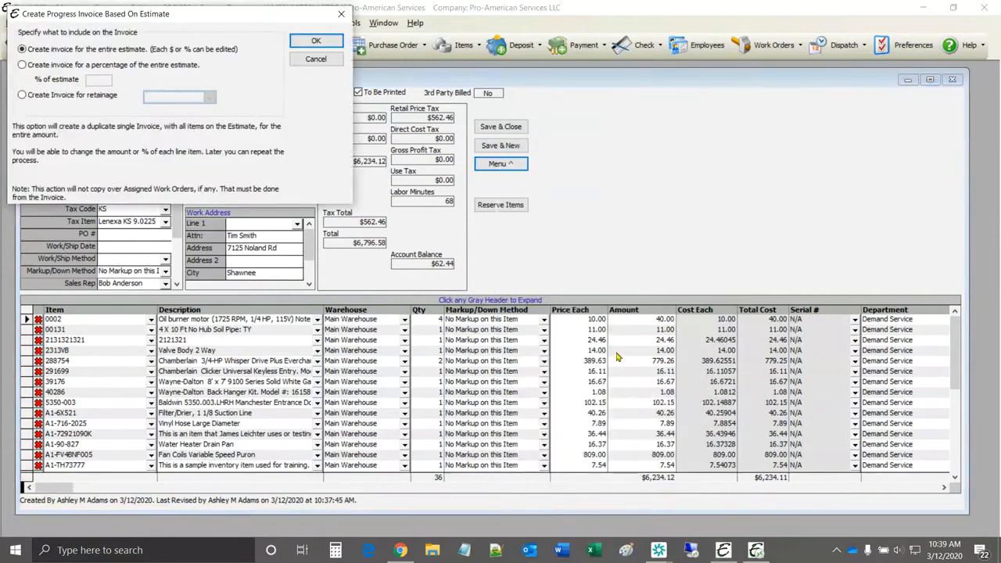
drag(255, 17, 560, 182)
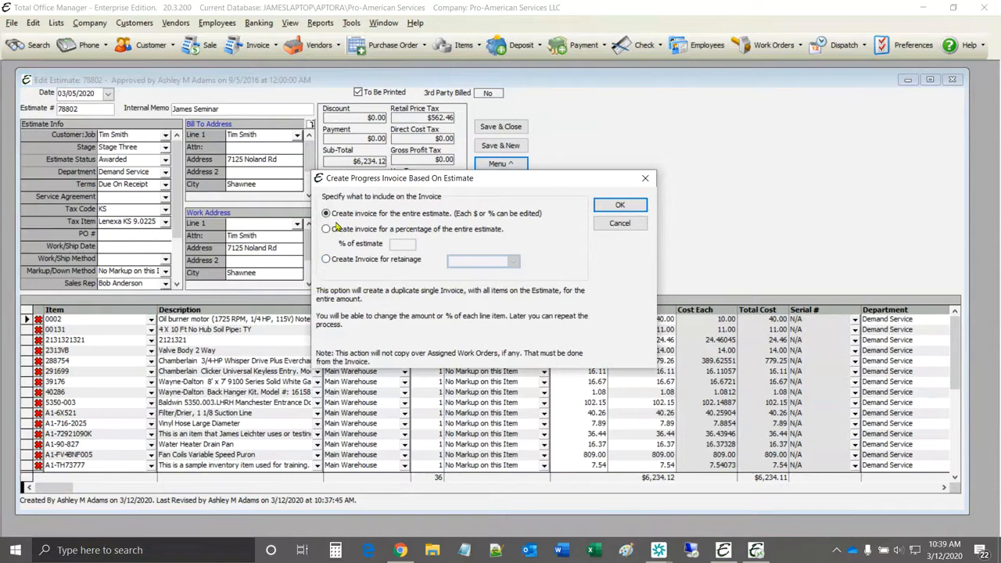
click(619, 205)
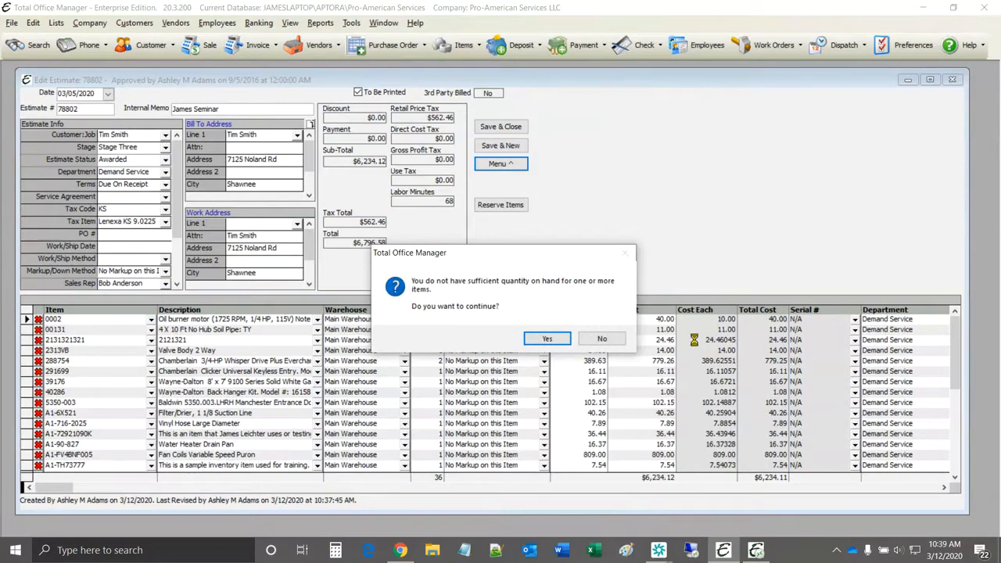
click(547, 338)
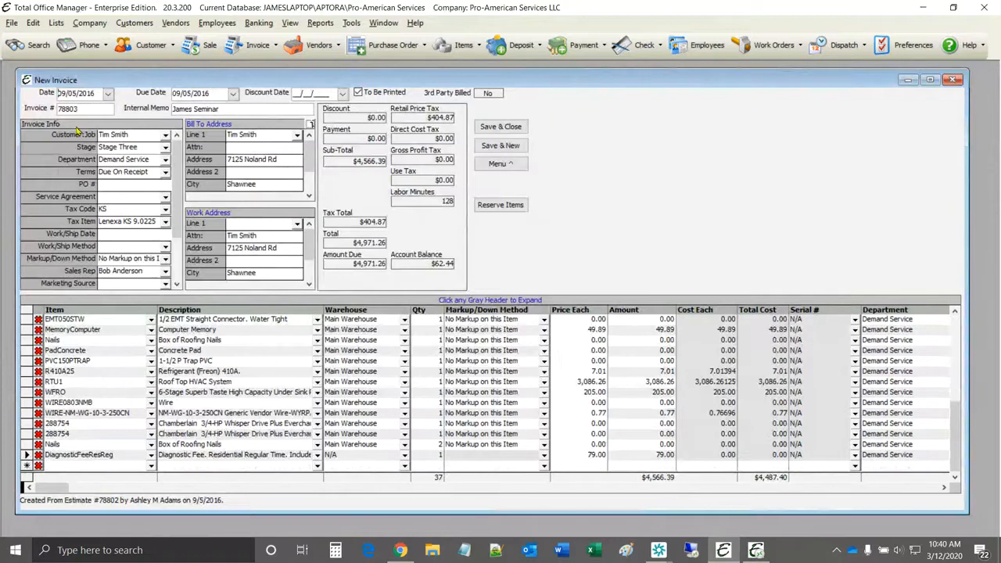
Step: Set the new invoice's date to 03/04/2020
click(57, 92)
text(03/04/)
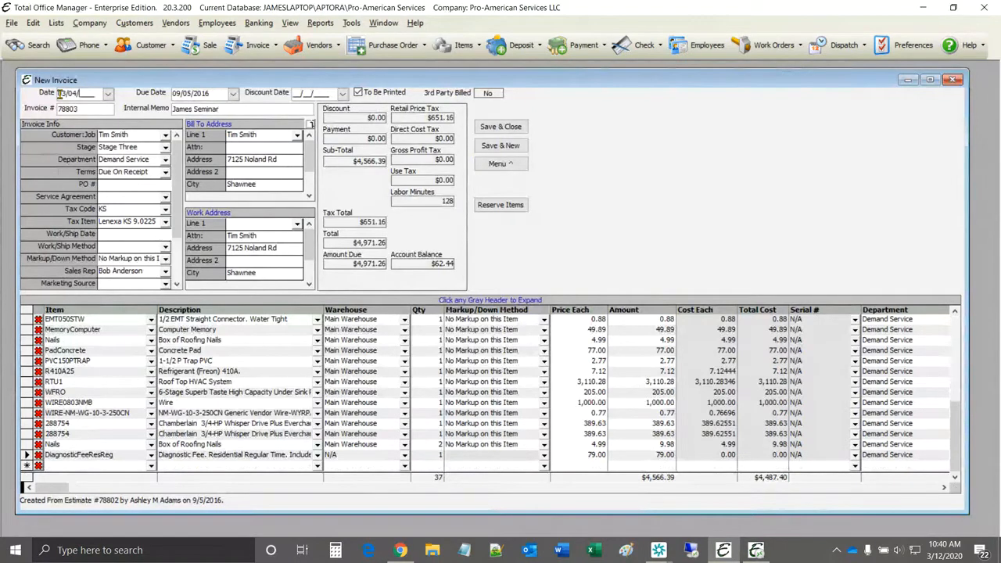
text(2020)
key(Tab)
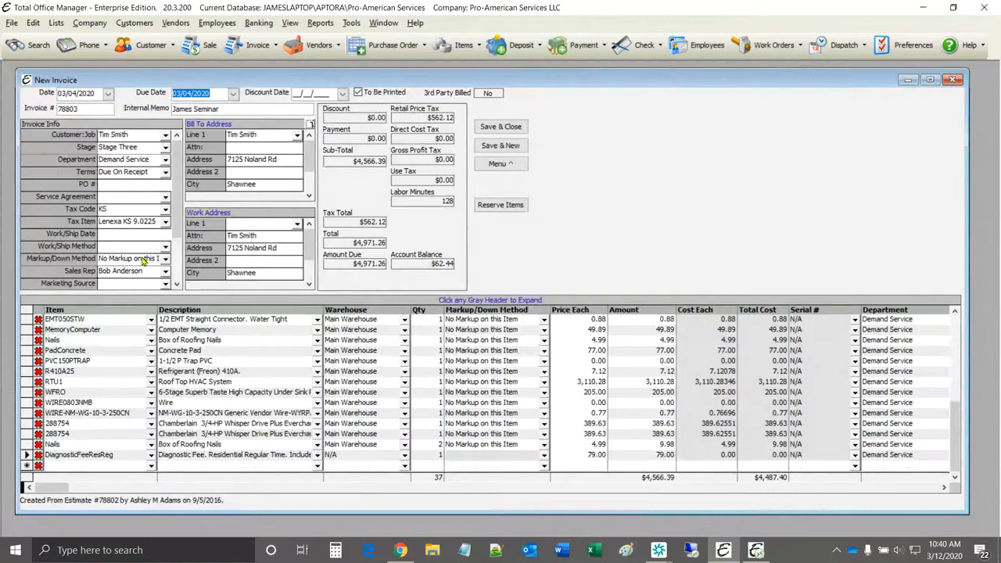
Step: Refresh Price Each for all items on the new invoice, replacing the values with the current retail prices
scroll(147, 221, down, 2)
scroll(147, 222, up, 2)
scroll(147, 221, down, 2)
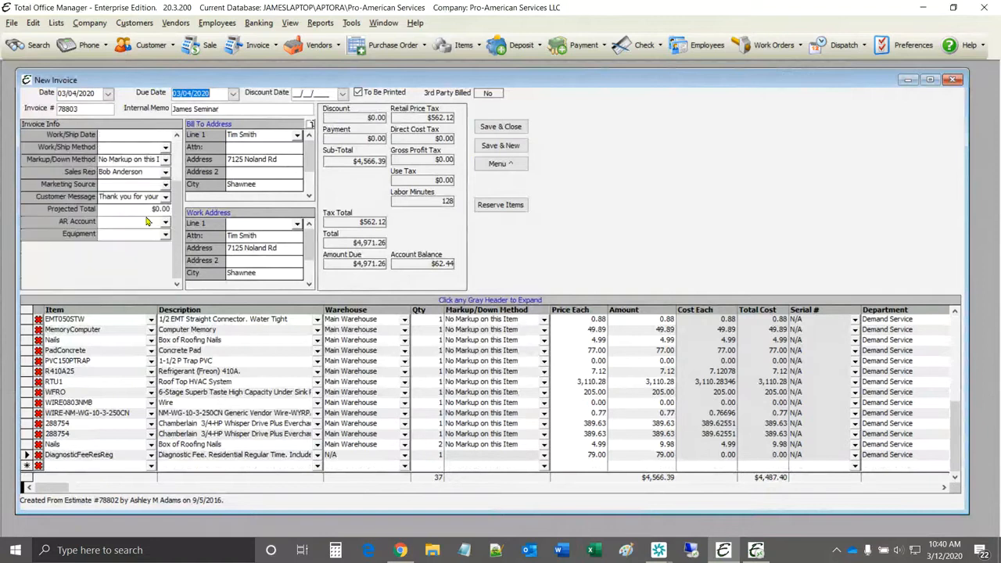
scroll(147, 221, up, 2)
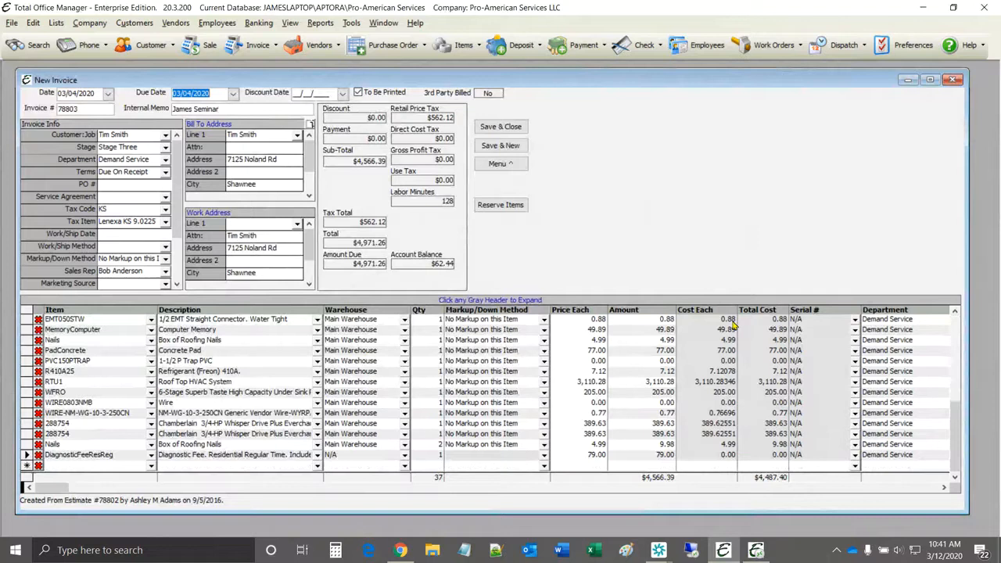
click(663, 483)
click(504, 166)
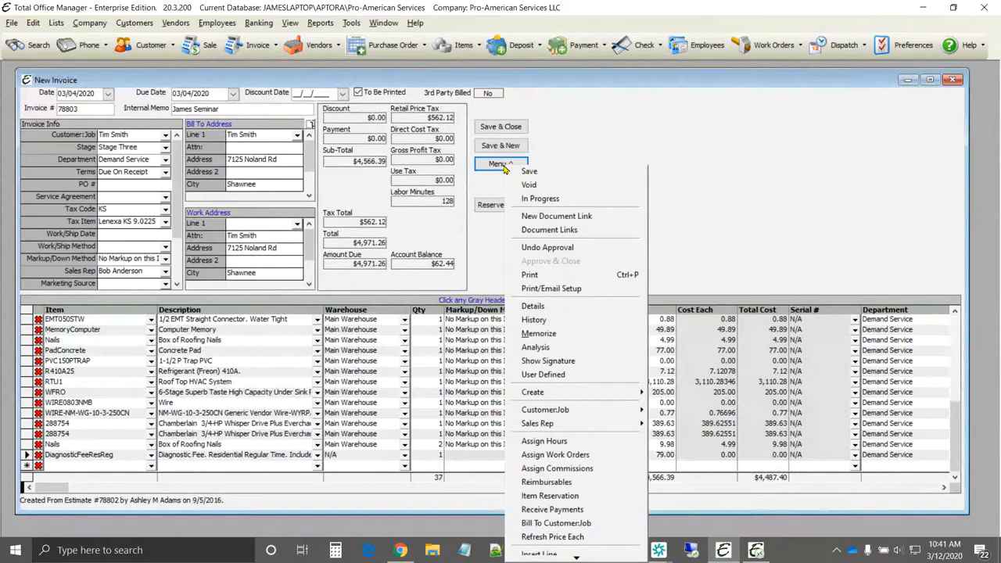
click(579, 538)
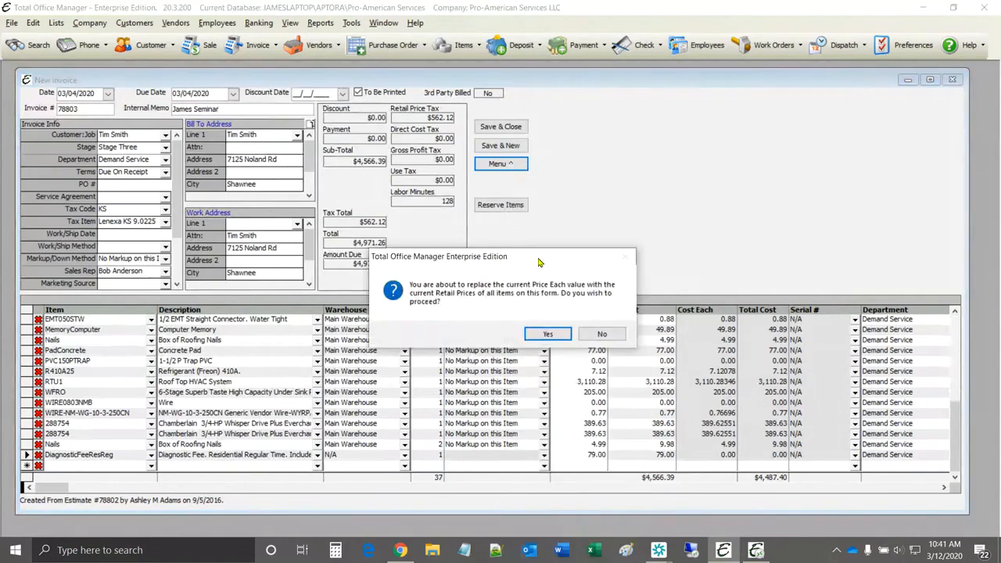
drag(537, 262, 743, 163)
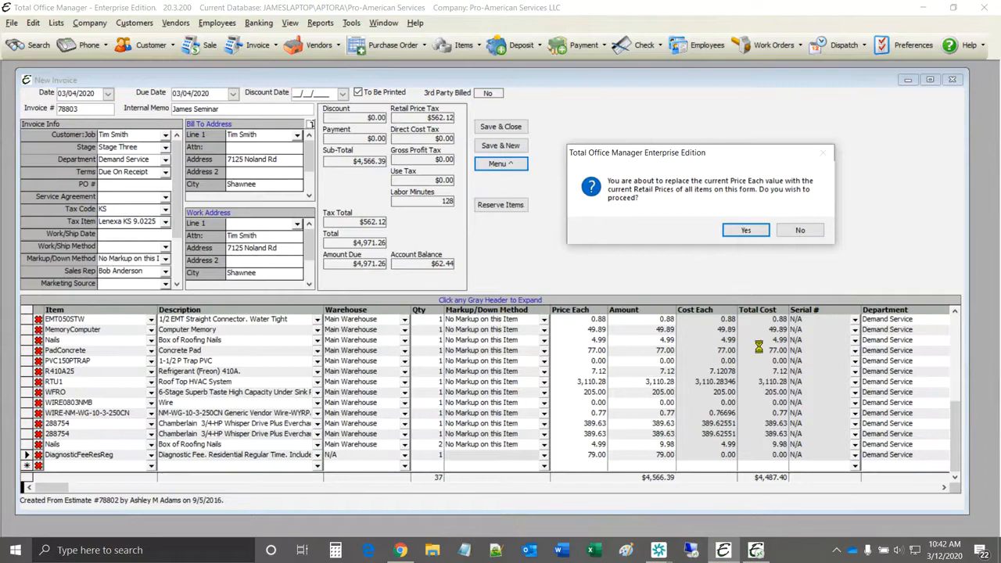
click(747, 231)
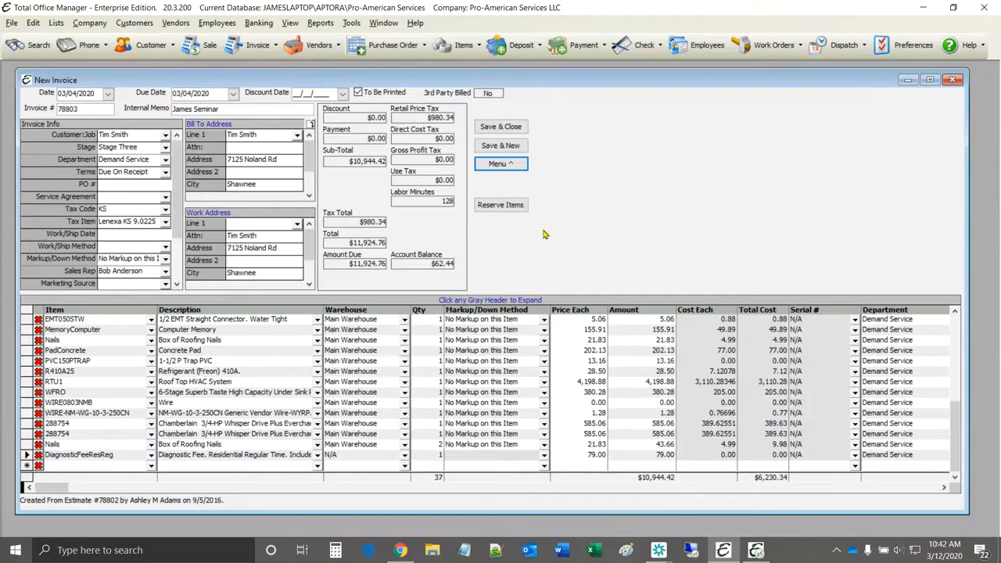
Step: Save and close the invoice without selecting a service agreement
click(507, 167)
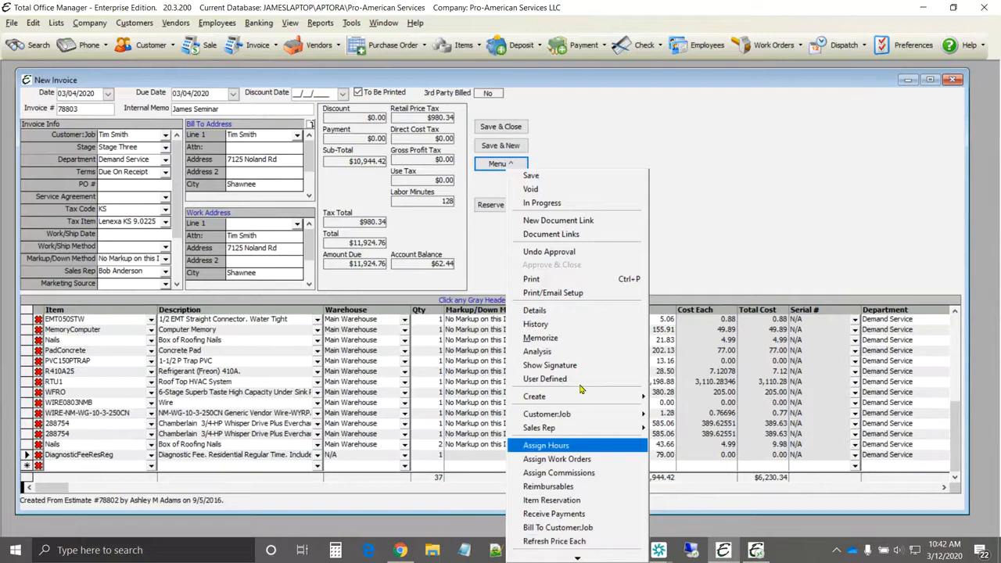
click(657, 127)
click(500, 129)
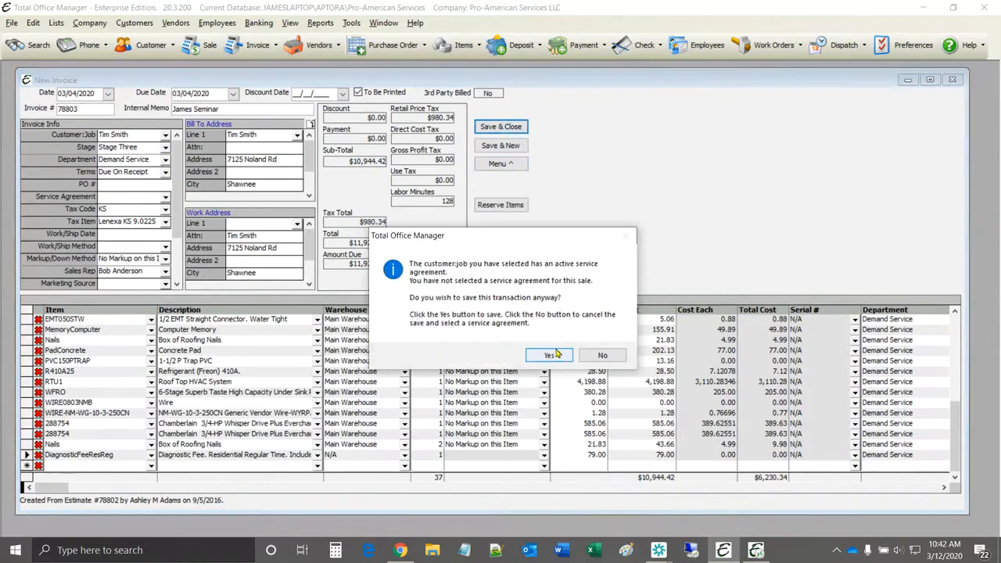
click(549, 355)
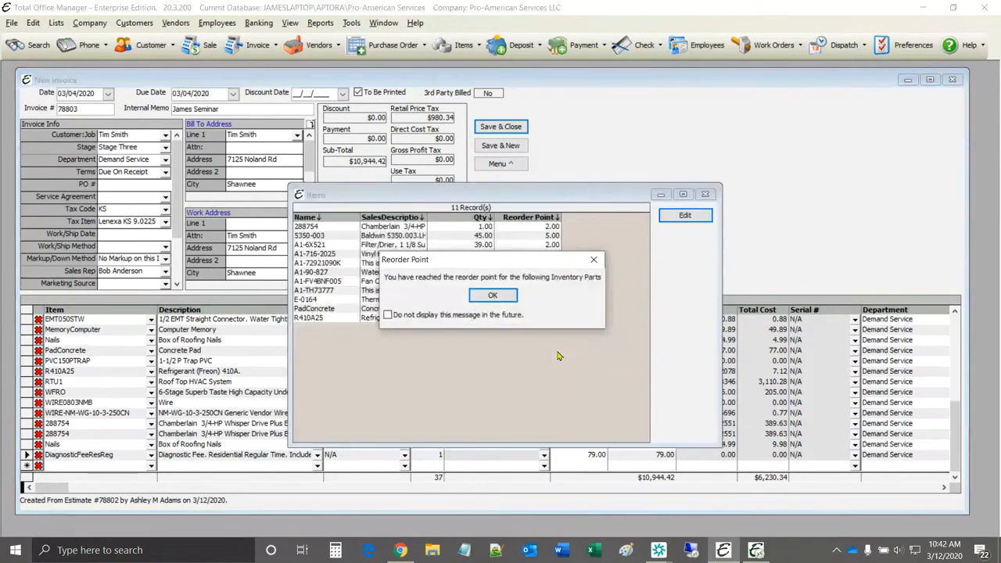
Step: Dismiss the reorder point notice, review the quantities and reorder points of the listed inventory parts, and close the list
click(494, 297)
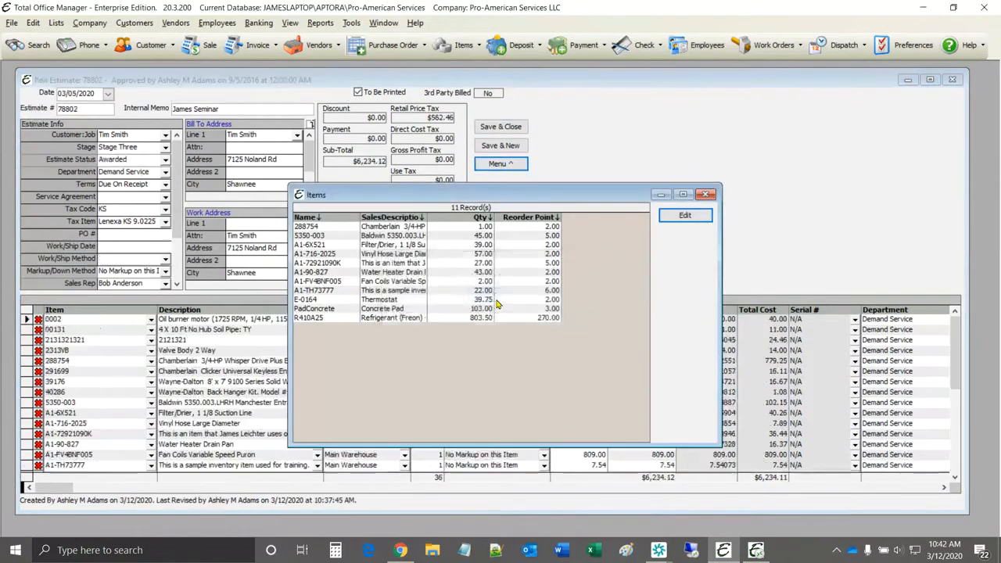
drag(627, 195, 743, 230)
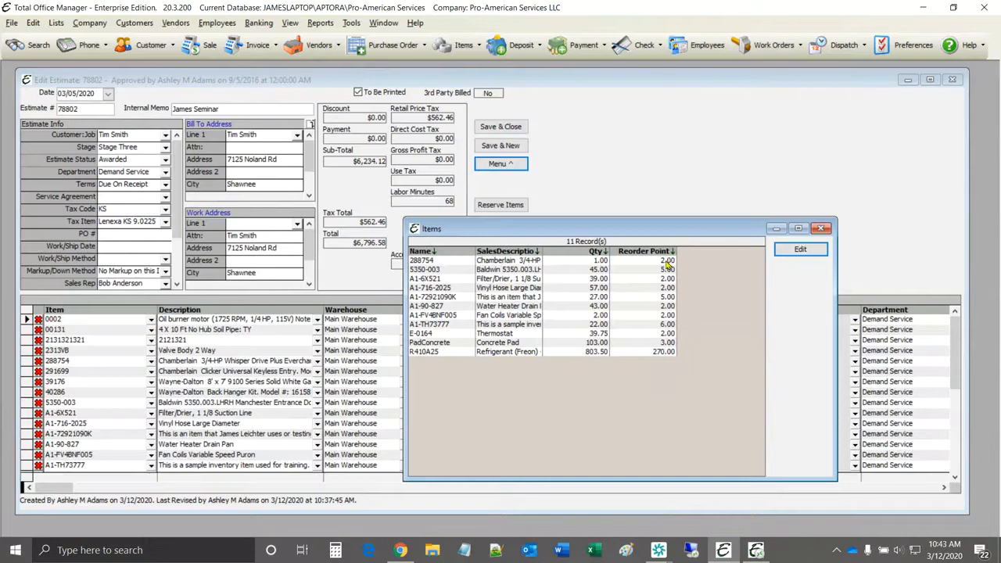
click(596, 261)
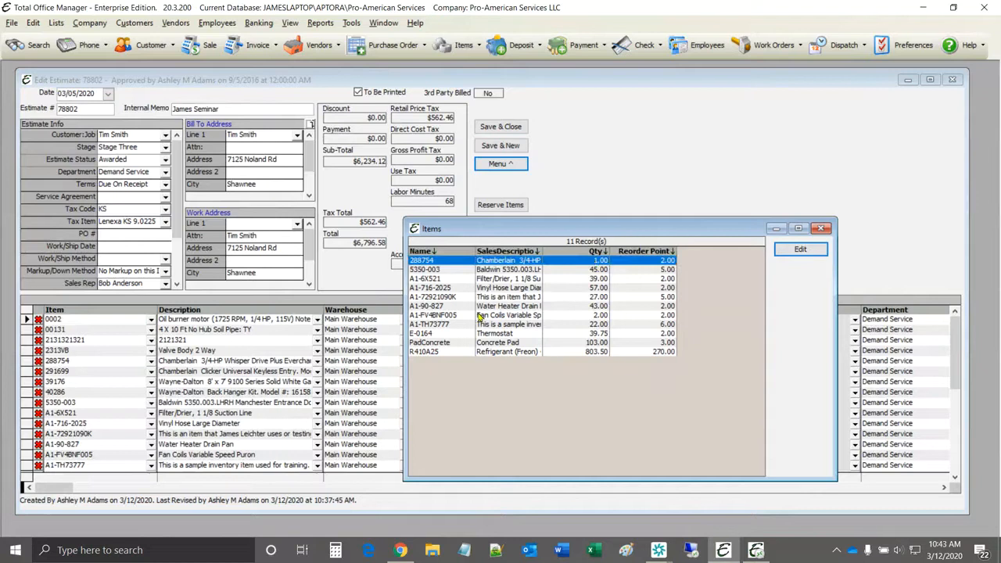
click(824, 228)
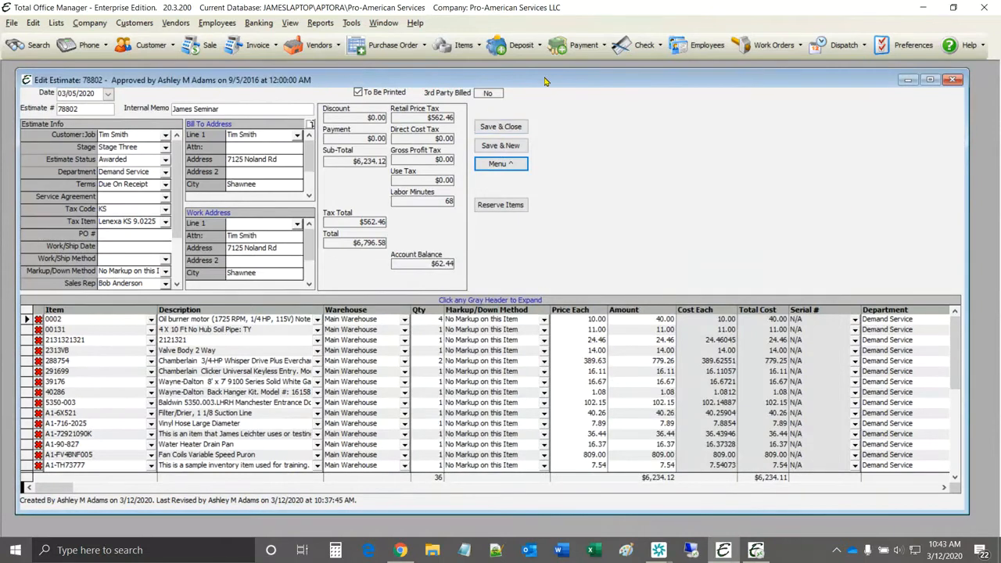
Step: Create a copy of the approved estimate and close the copy without saving it
mouse_move(545, 81)
mouse_down()
mouse_move(547, 117)
mouse_move(546, 87)
mouse_up()
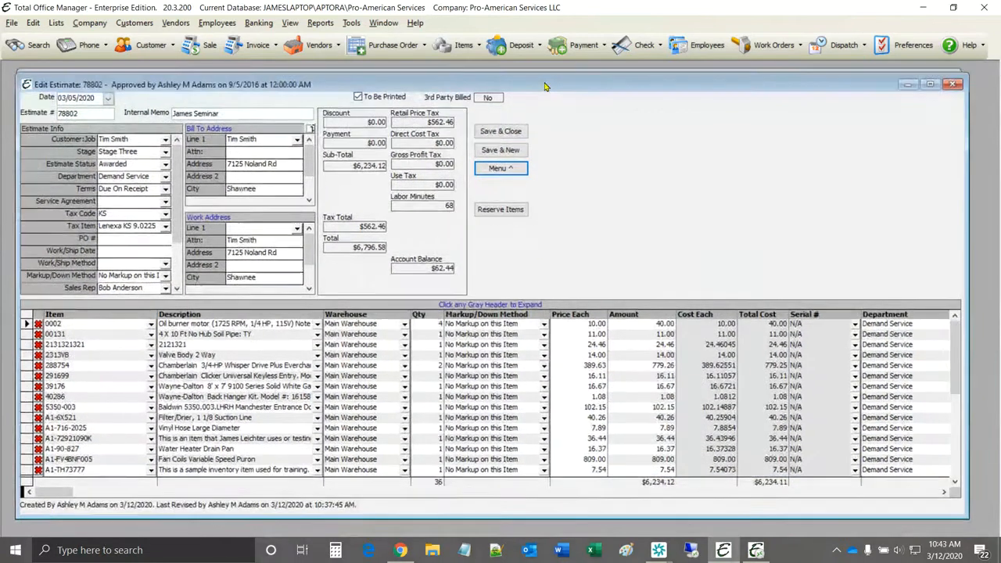
click(505, 170)
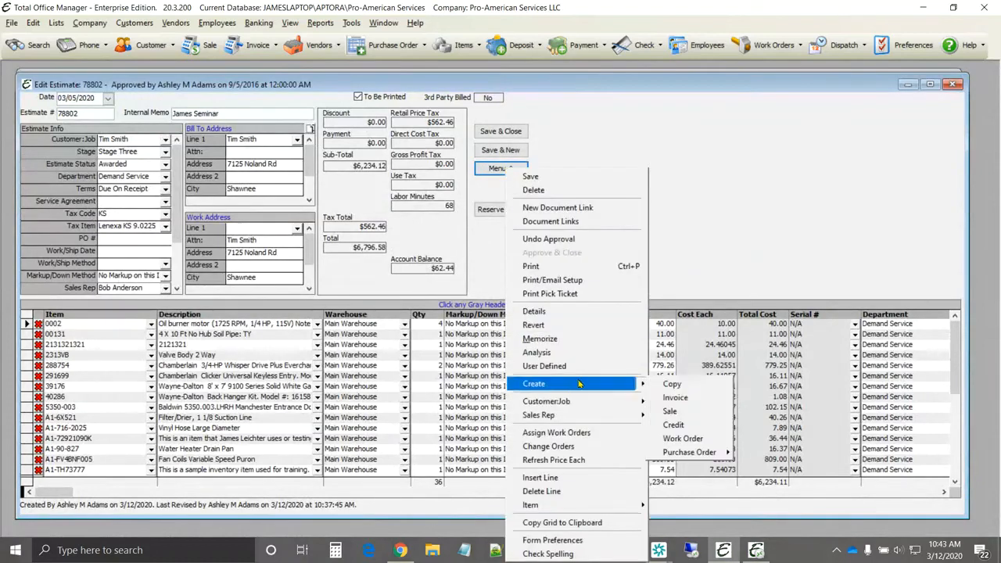
mouse_move(586, 384)
click(672, 384)
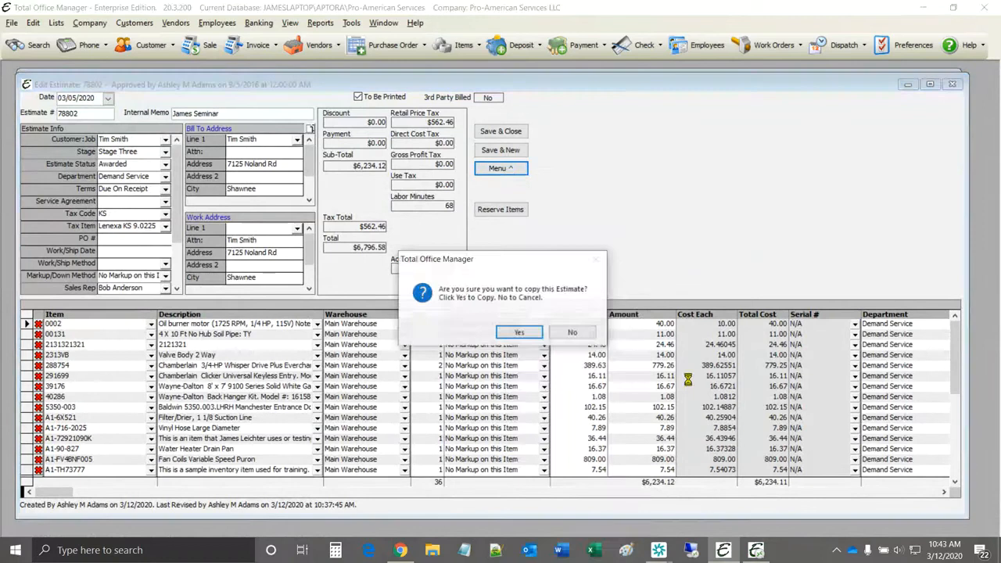
click(517, 332)
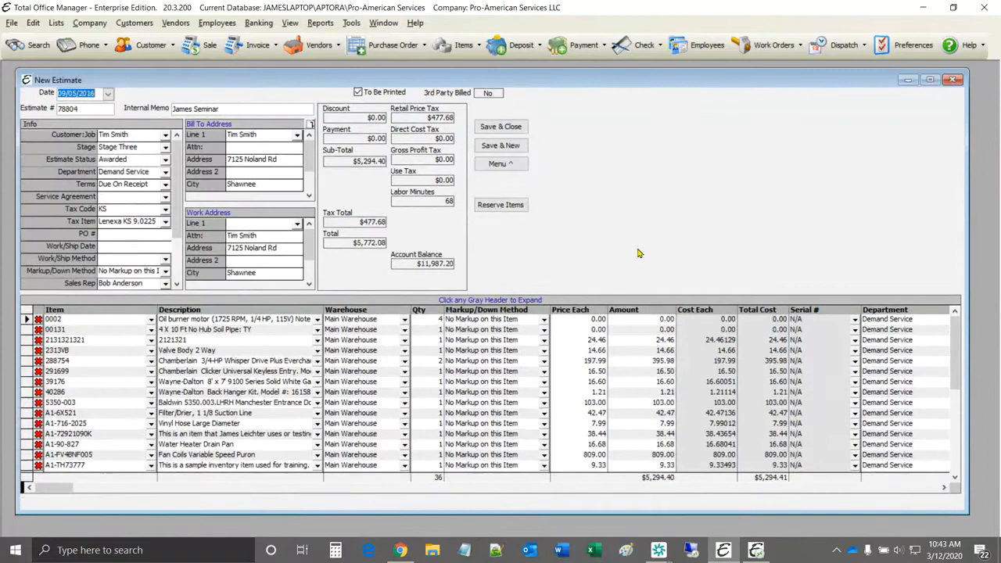
click(498, 165)
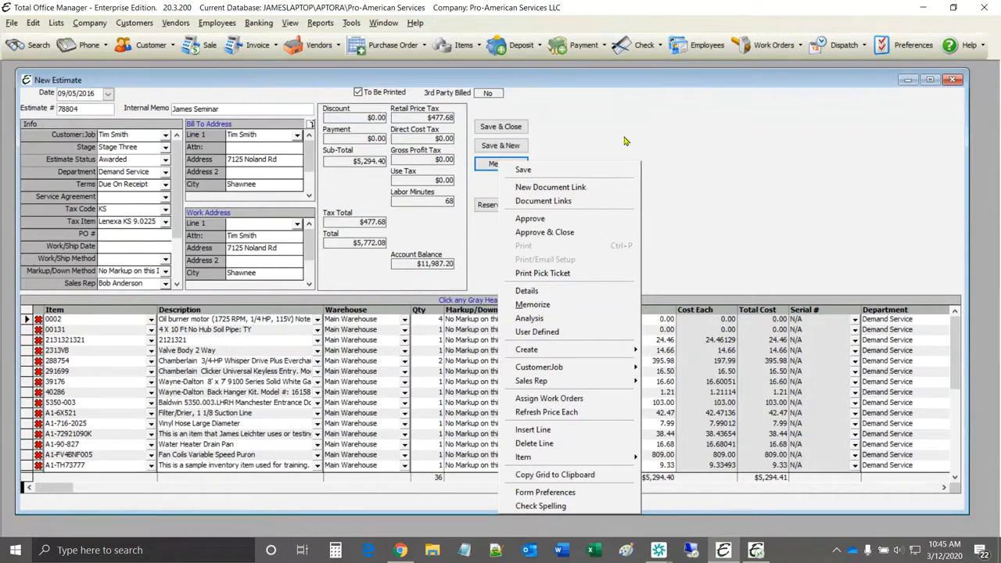
click(568, 130)
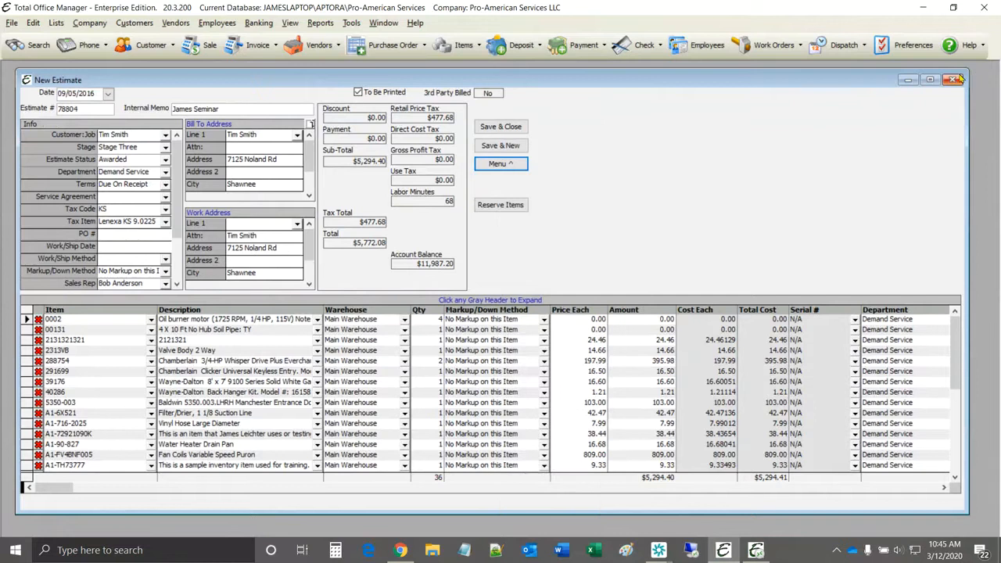
click(952, 80)
click(545, 341)
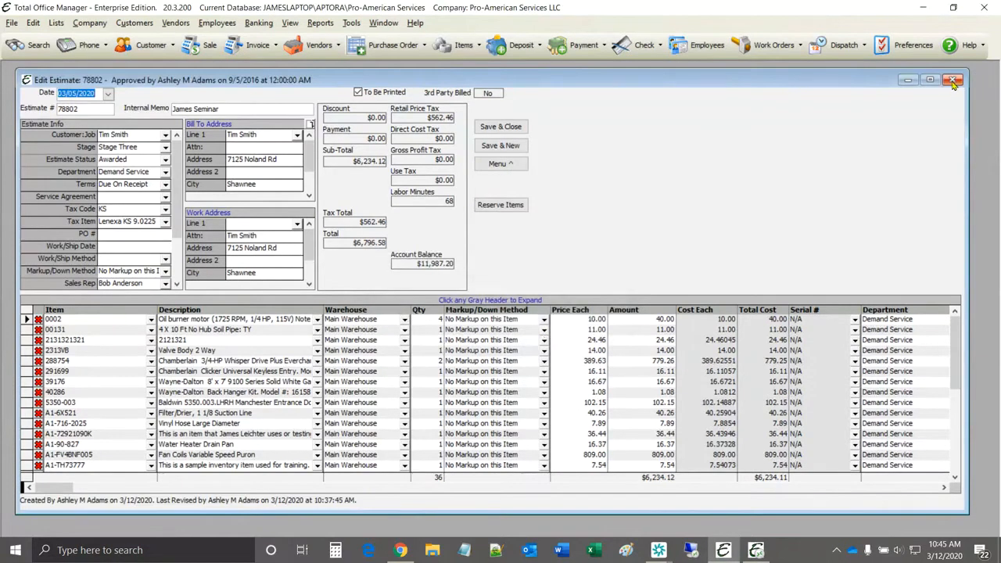
Step: Close the original estimate and open the list of invoice items
click(952, 81)
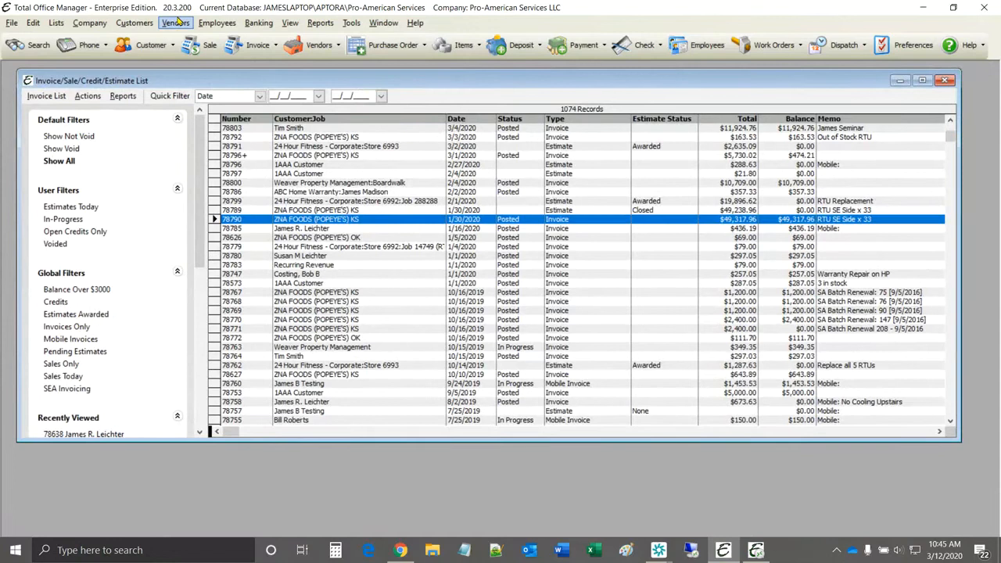
click(55, 22)
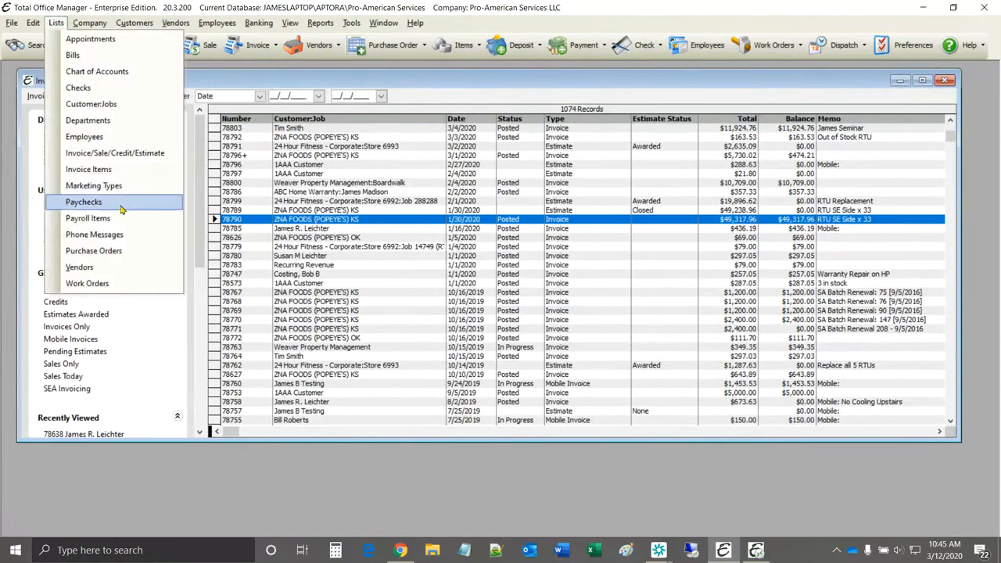
click(101, 169)
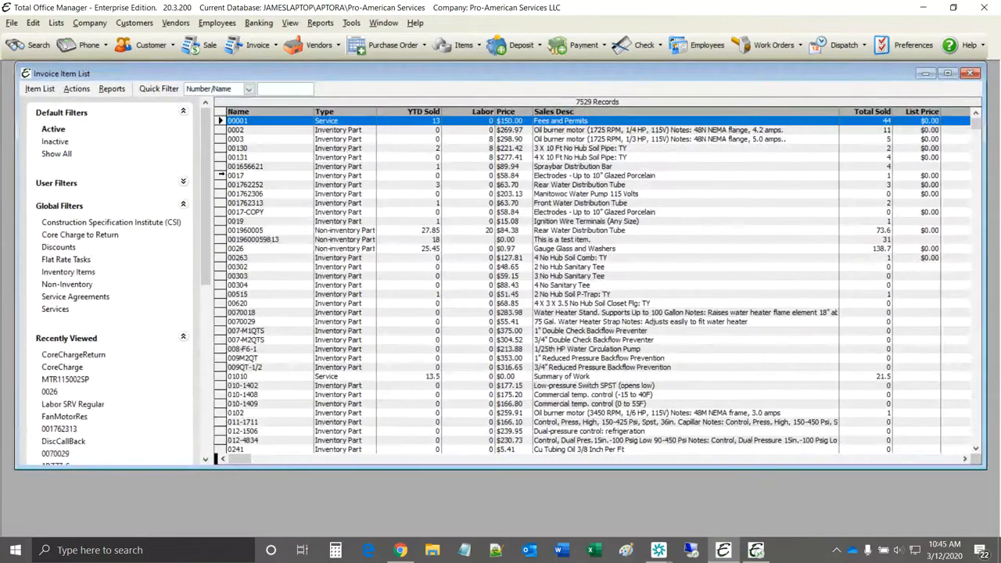
Step: Select items 00001 through 0017, examine the fields offered for a batch update, and cancel it
shift+click(234, 175)
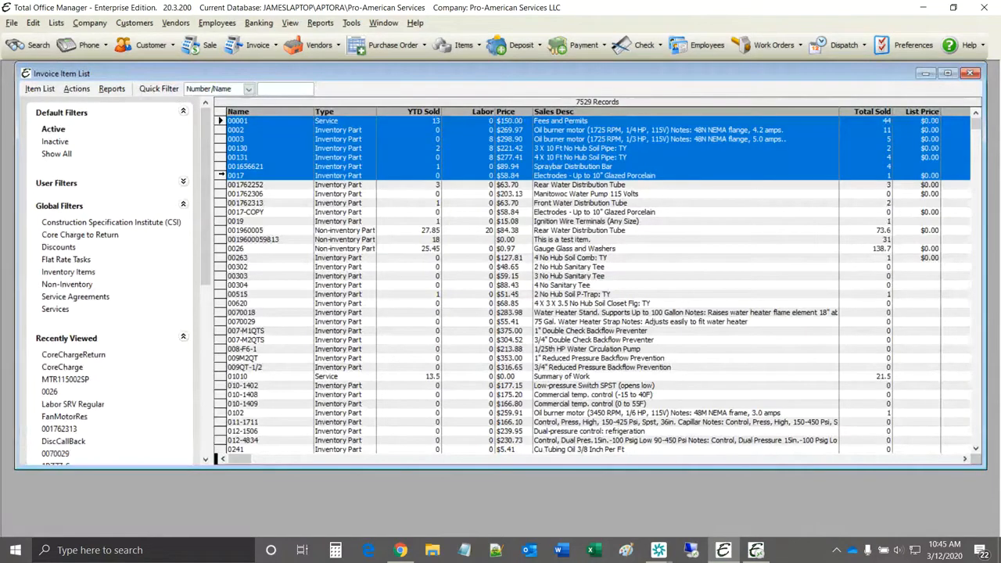
click(76, 90)
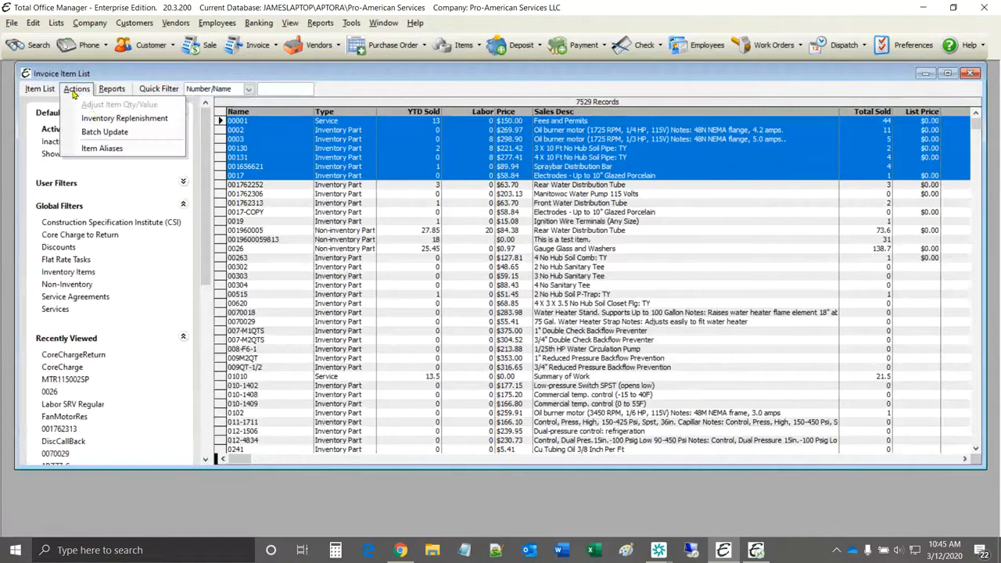
click(132, 133)
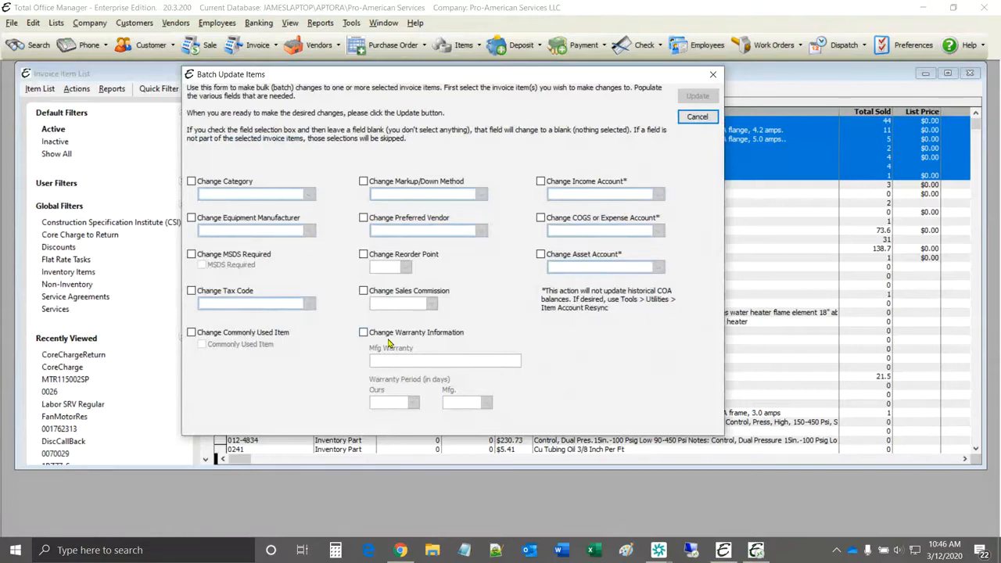
click(695, 117)
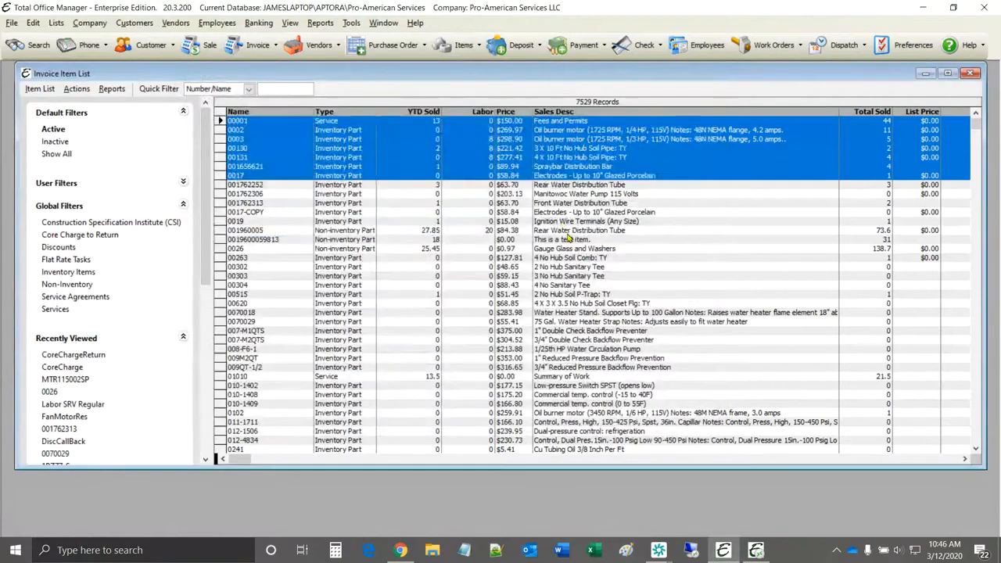
Step: Select items 0002 through 001656621 and examine the action, report and list commands offered, including the form preferences and smart list options
click(568, 232)
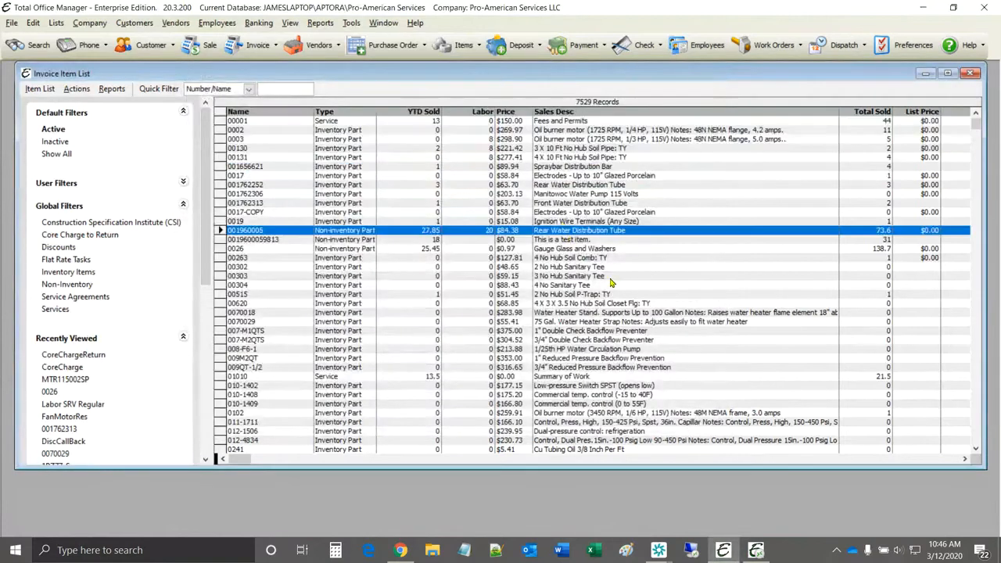
click(237, 130)
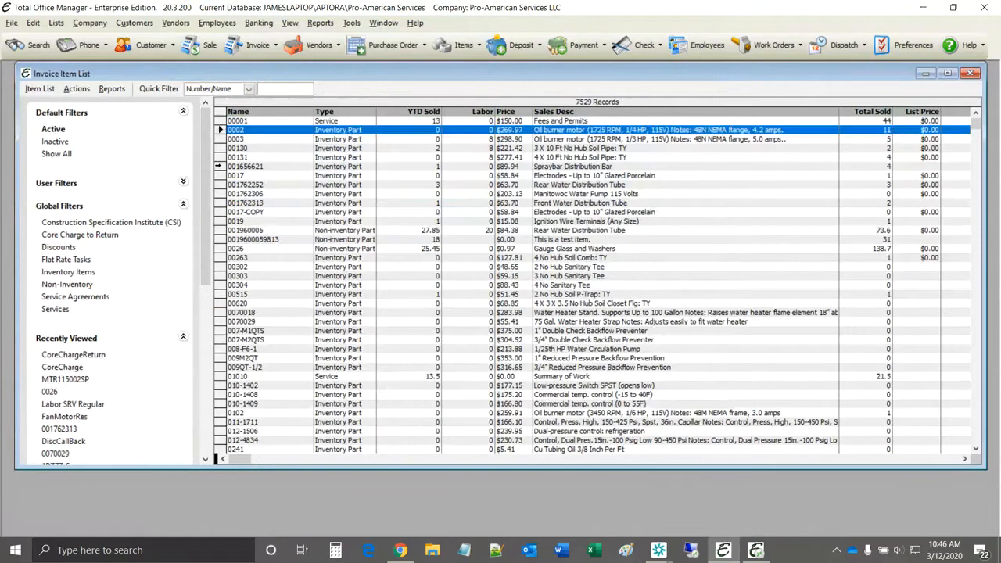
shift+click(220, 166)
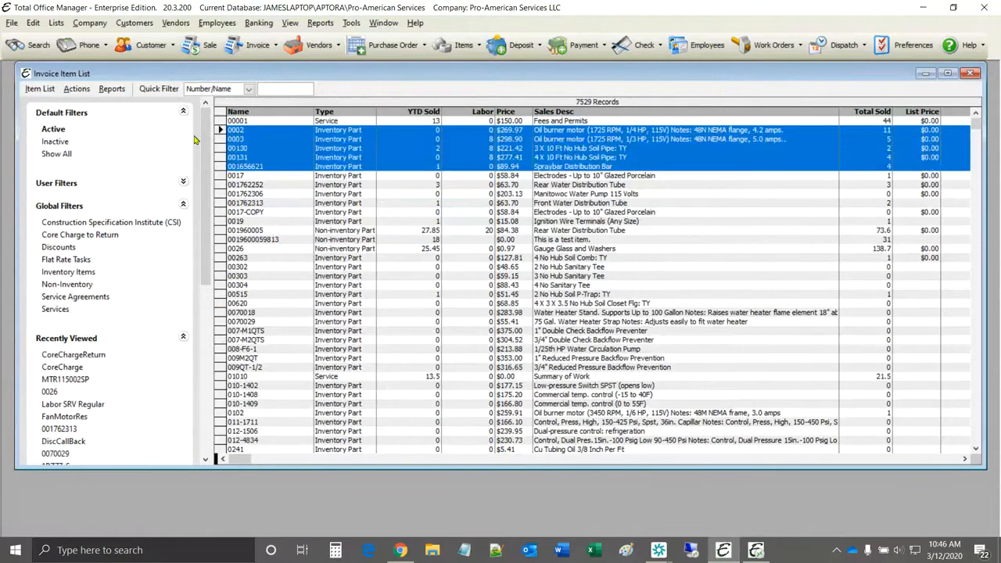
click(75, 89)
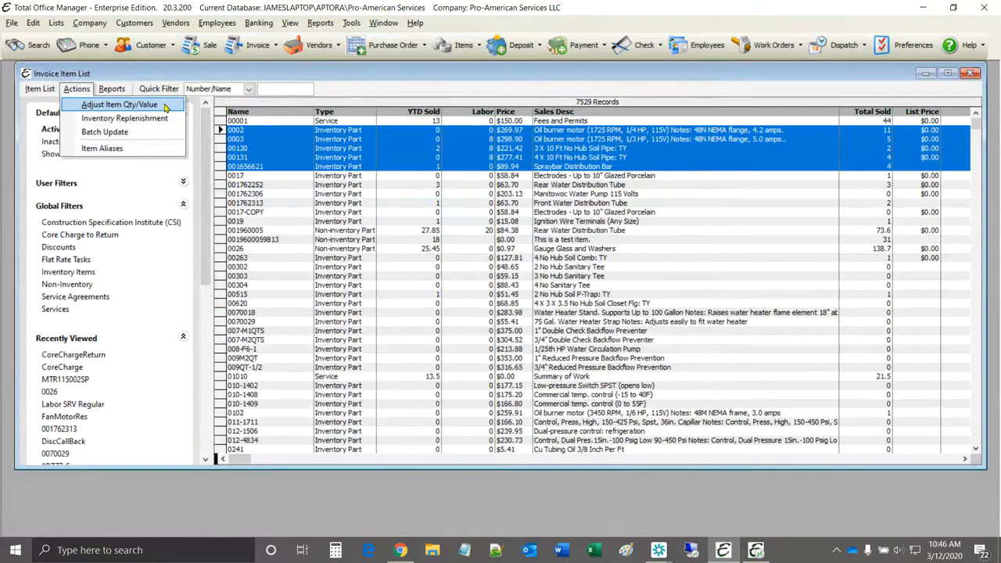
mouse_move(111, 92)
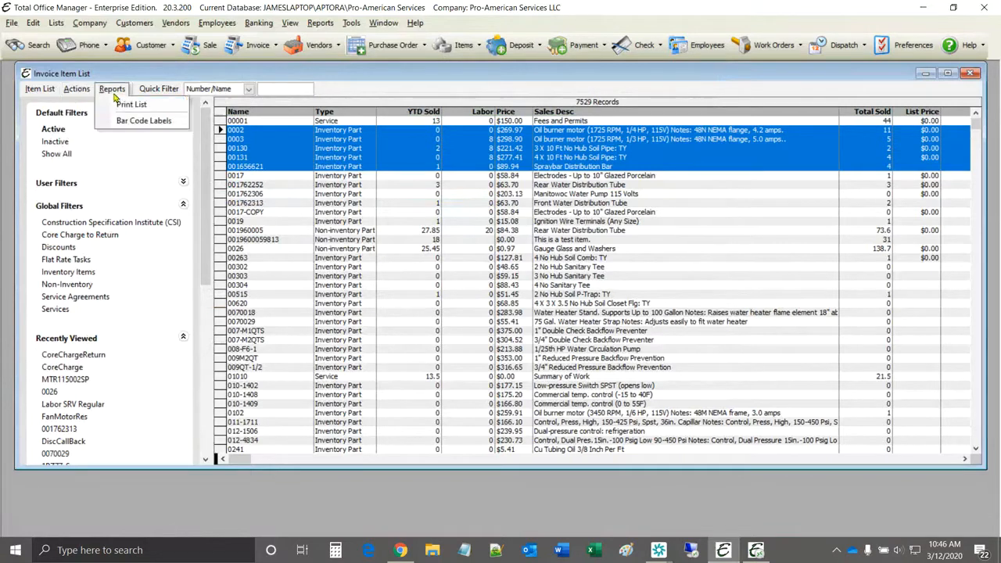
right_click(293, 133)
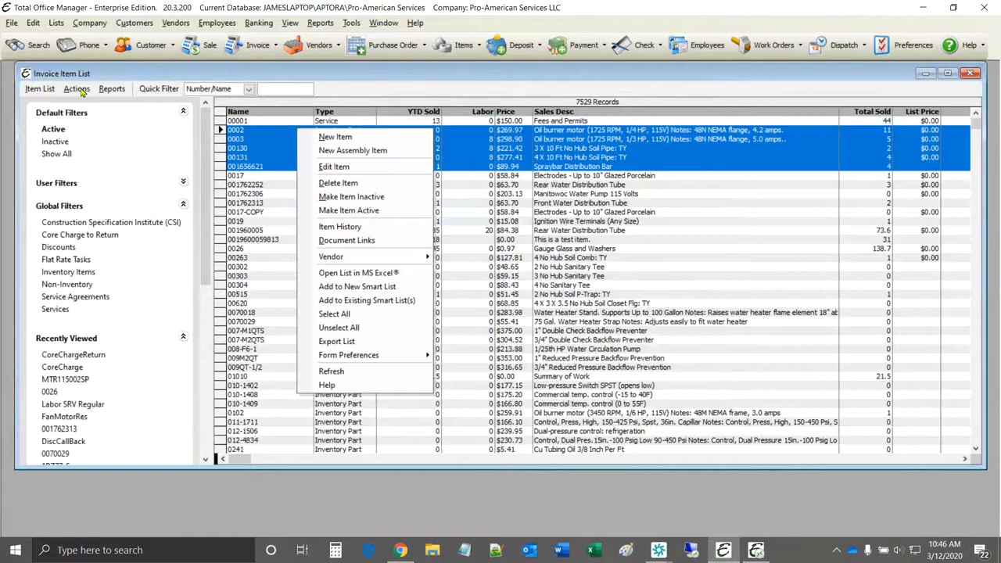
click(45, 89)
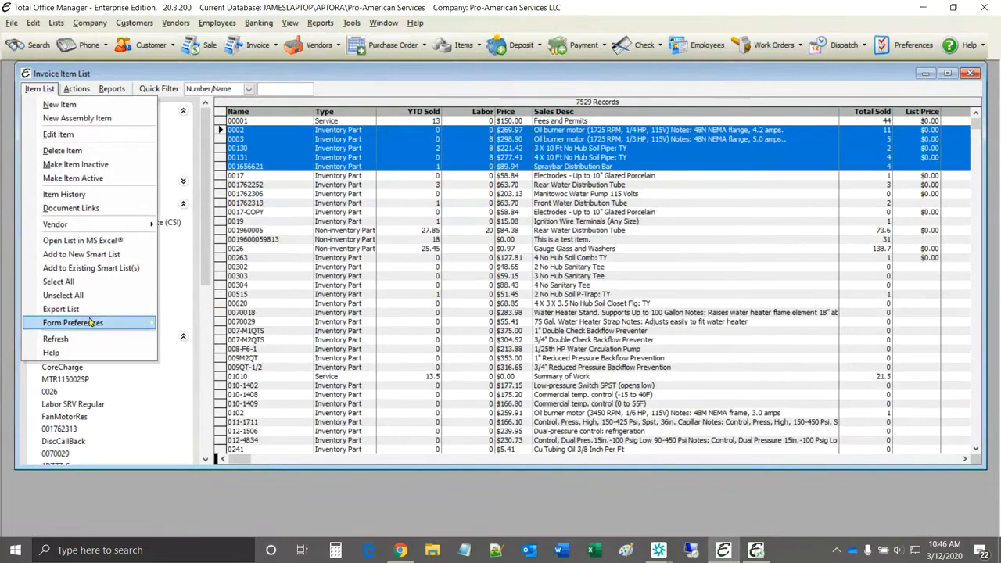
mouse_move(93, 322)
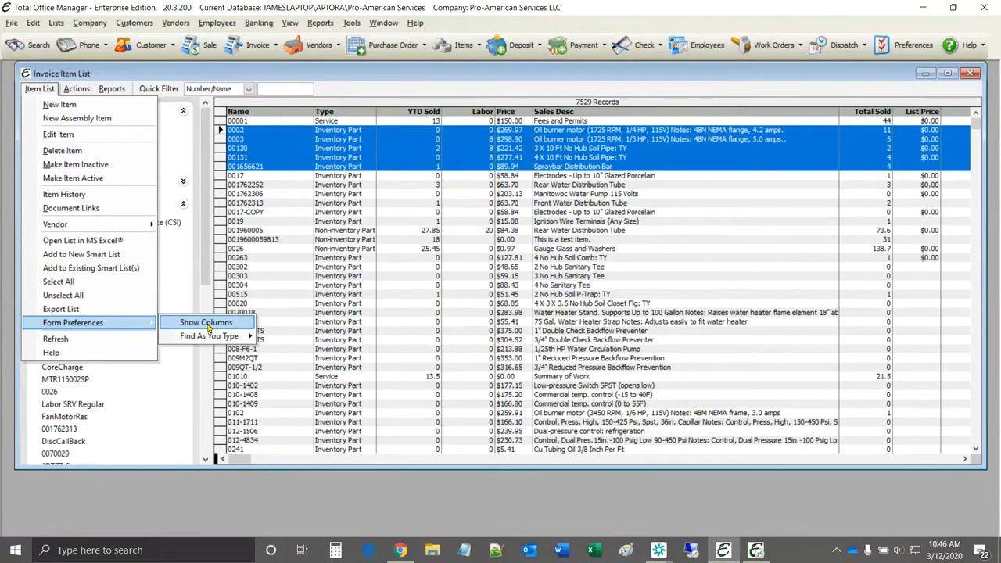
mouse_move(209, 336)
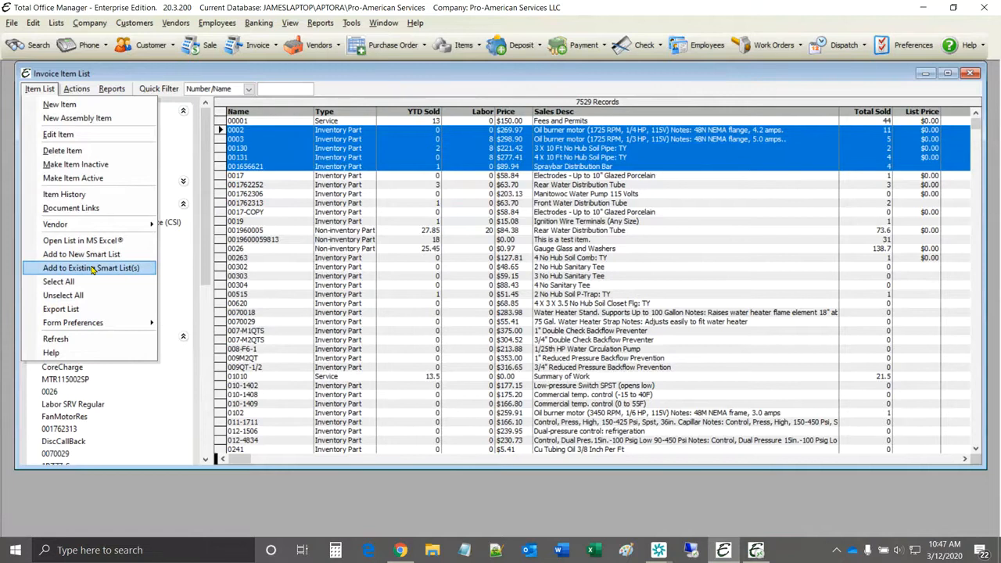
click(265, 189)
Step: Show the Counts list among the user smart lists and remove items 291699 and A1-716-2025 from it
drag(209, 135, 209, 303)
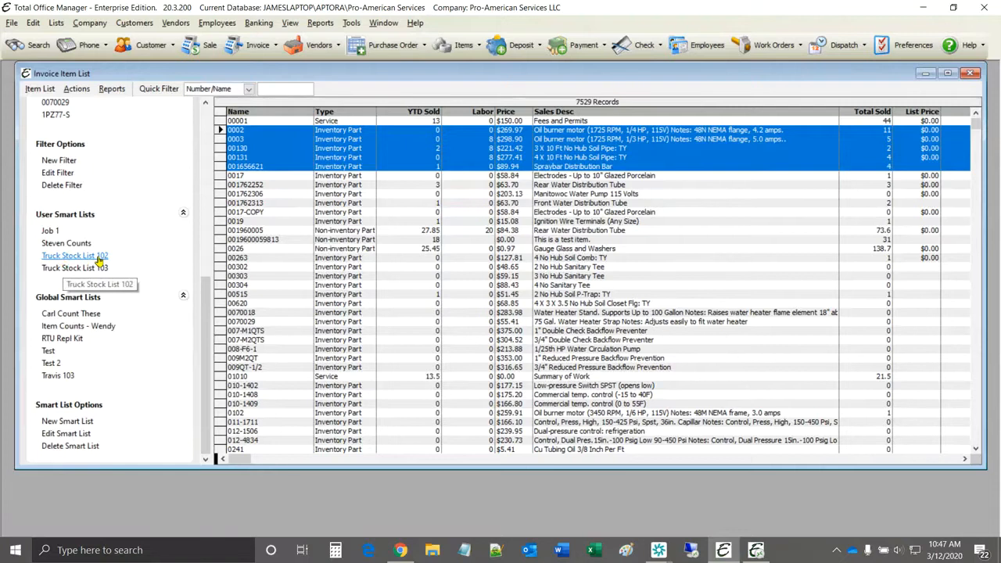
click(53, 244)
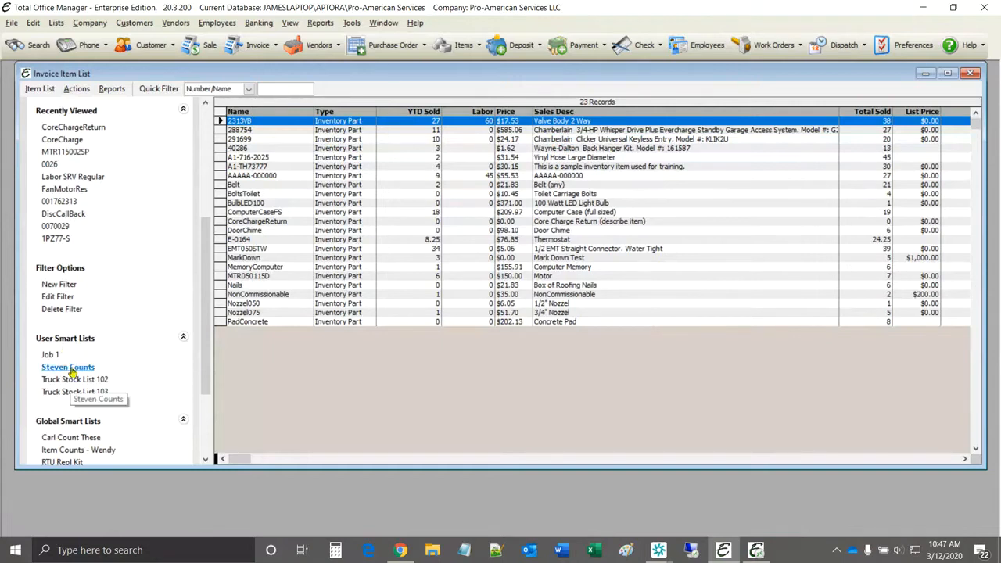
right_click(311, 142)
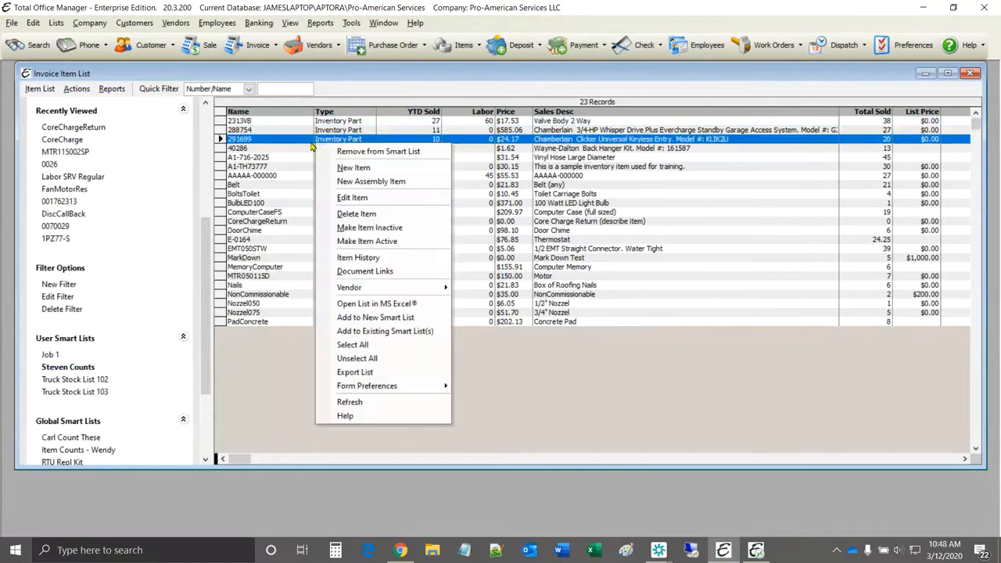
click(362, 151)
right_click(362, 151)
click(380, 160)
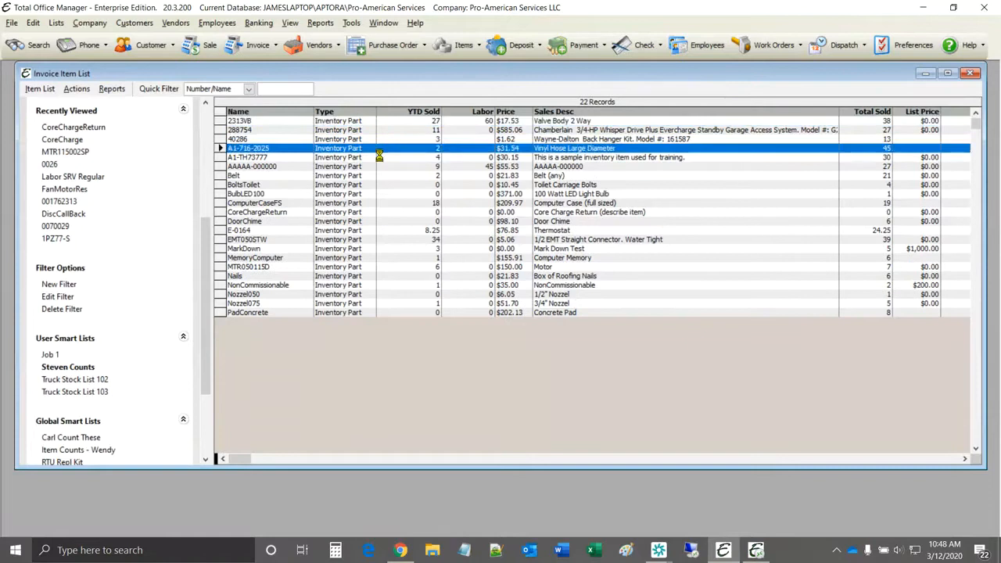
Step: Remove items 288754, A1-TH73777, 40286 and Belt from the displayed smart list
right_click(337, 130)
click(377, 136)
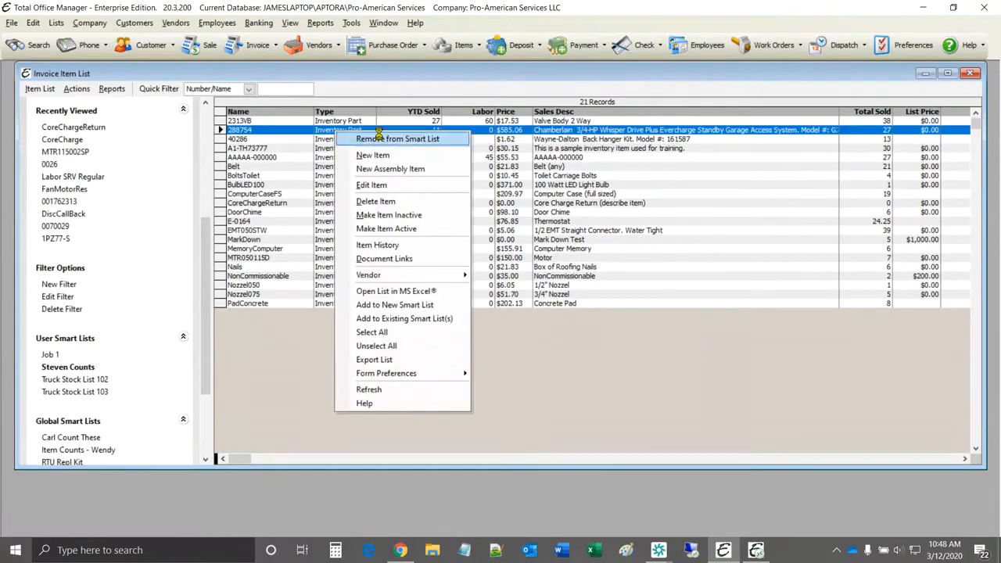
right_click(337, 139)
click(362, 148)
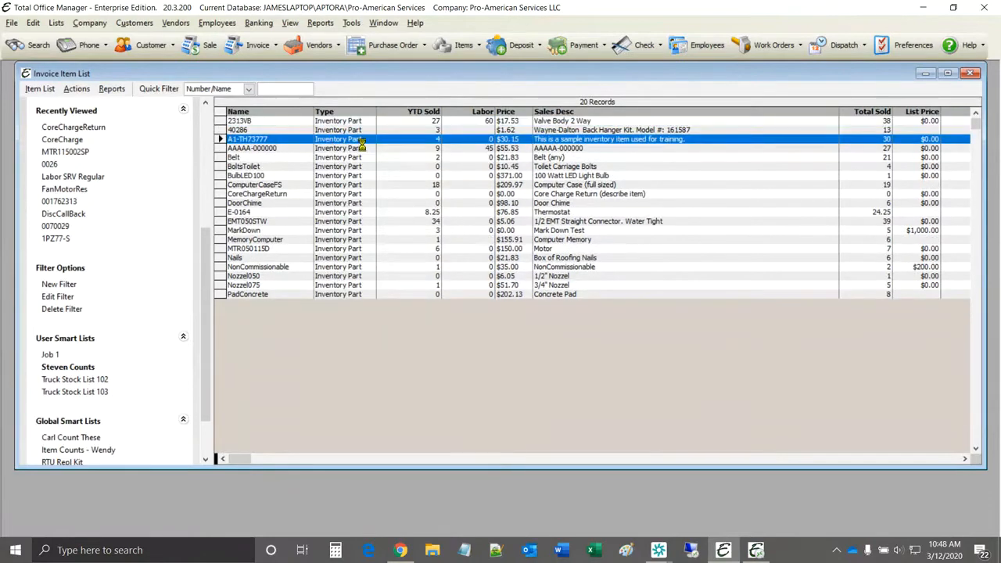
right_click(351, 130)
click(359, 139)
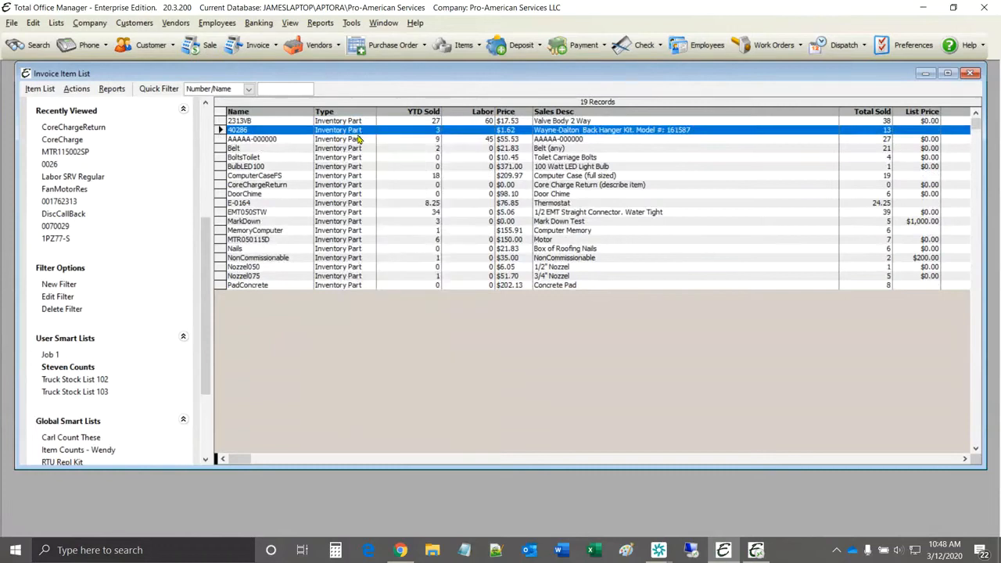
right_click(358, 139)
click(392, 139)
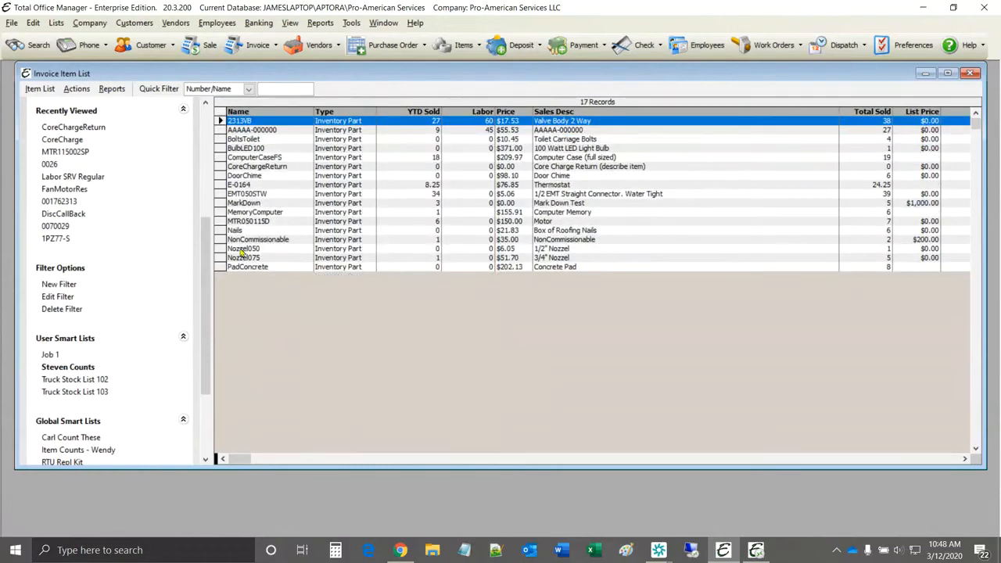
Step: Review the smart lists and global filters, viewing discounts and flat rate tasks, and filter the list to Inventory Items
scroll(207, 254, down, 3)
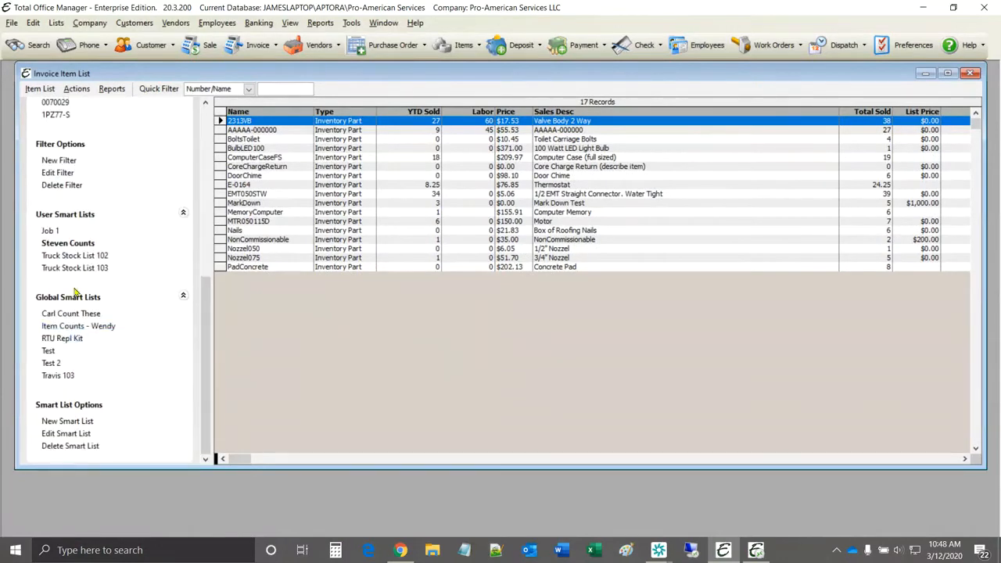
scroll(88, 336, up, 8)
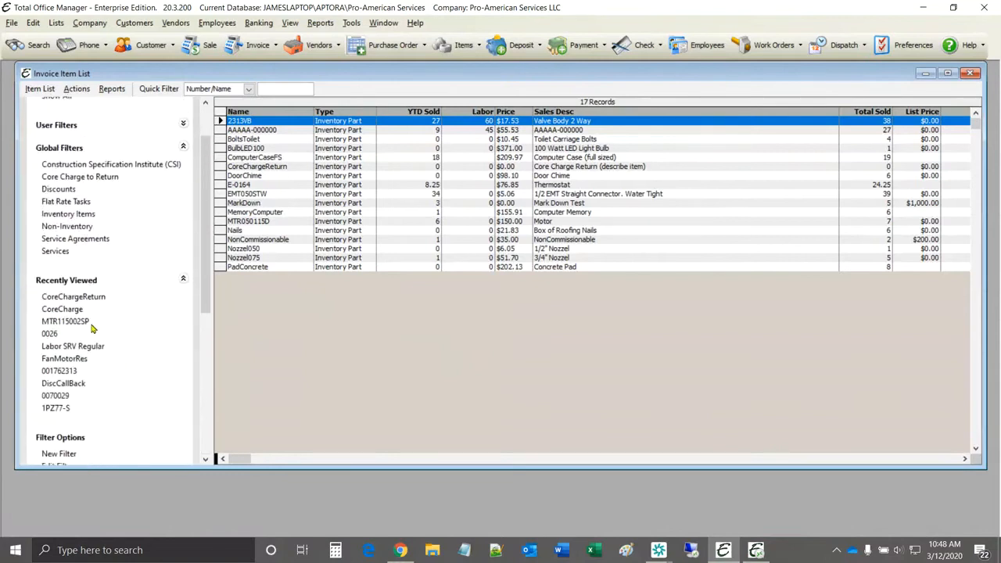
scroll(91, 328, up, 3)
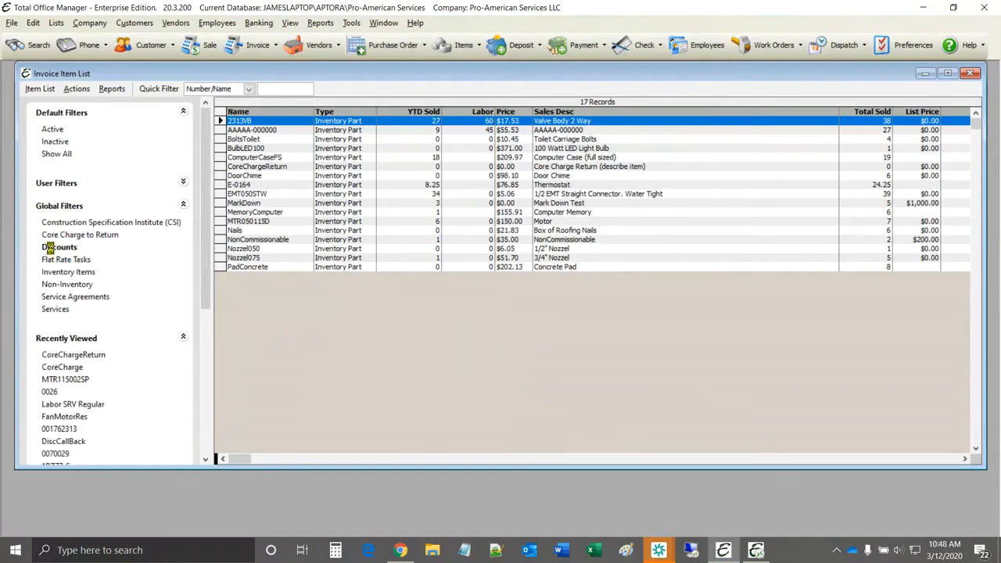
click(49, 247)
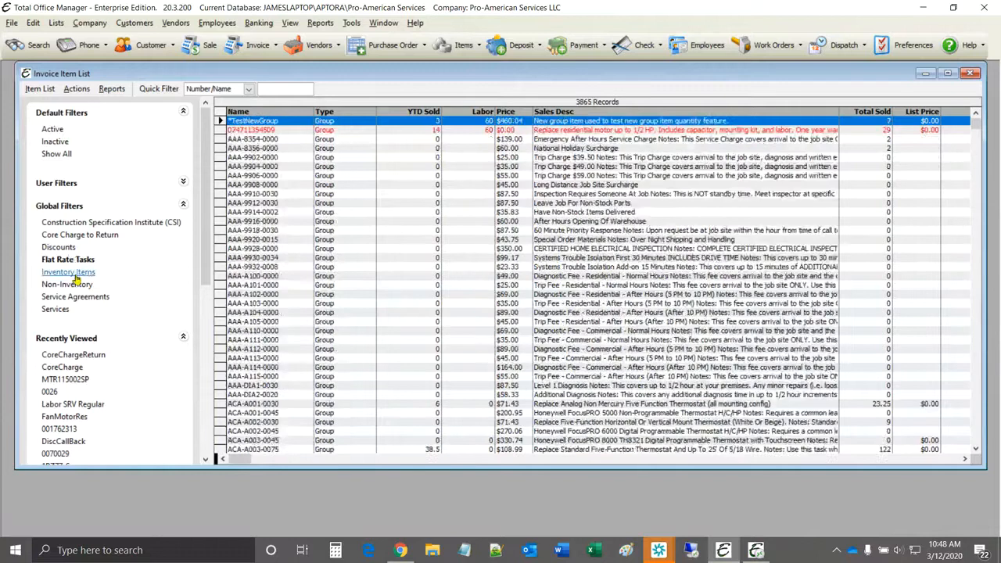
click(75, 274)
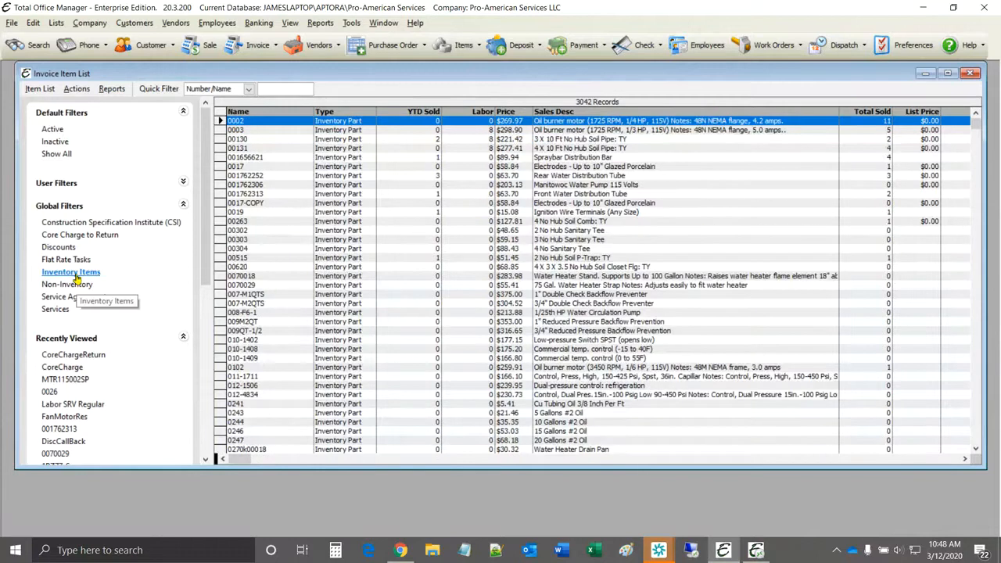
click(286, 205)
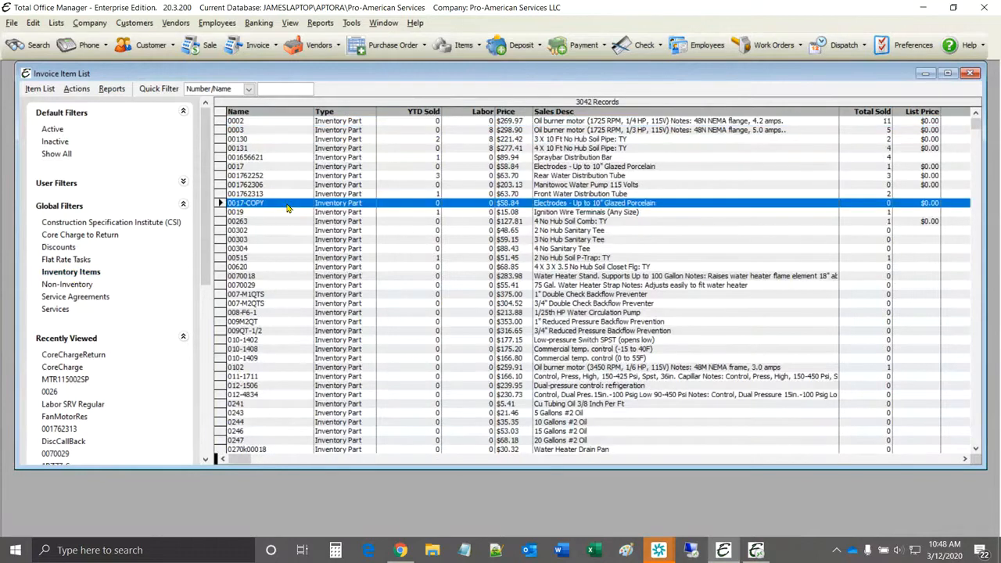
Step: Open the Update Retail Price utility and set its default markup/down method to 40% Gross Profit Margin
click(350, 25)
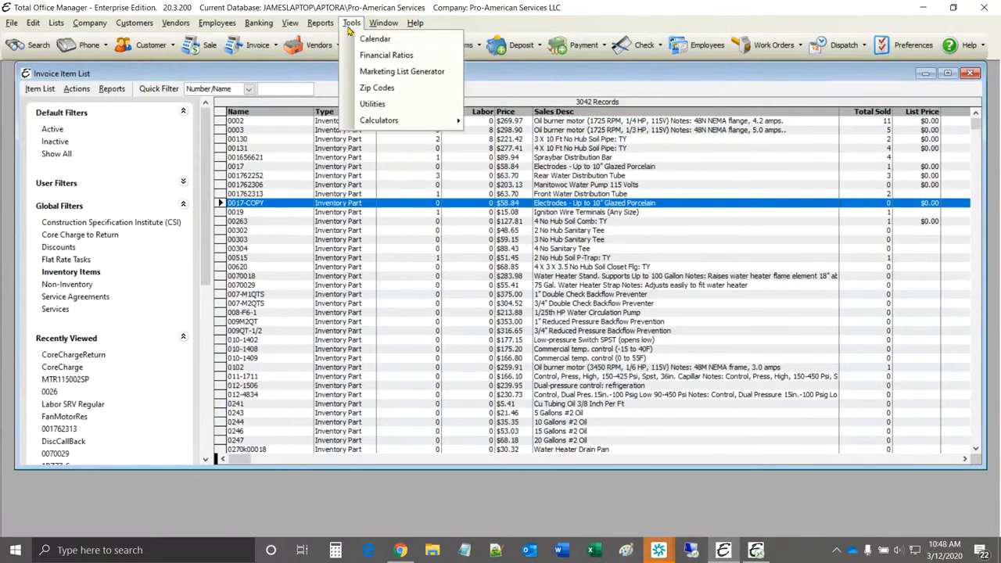
click(379, 104)
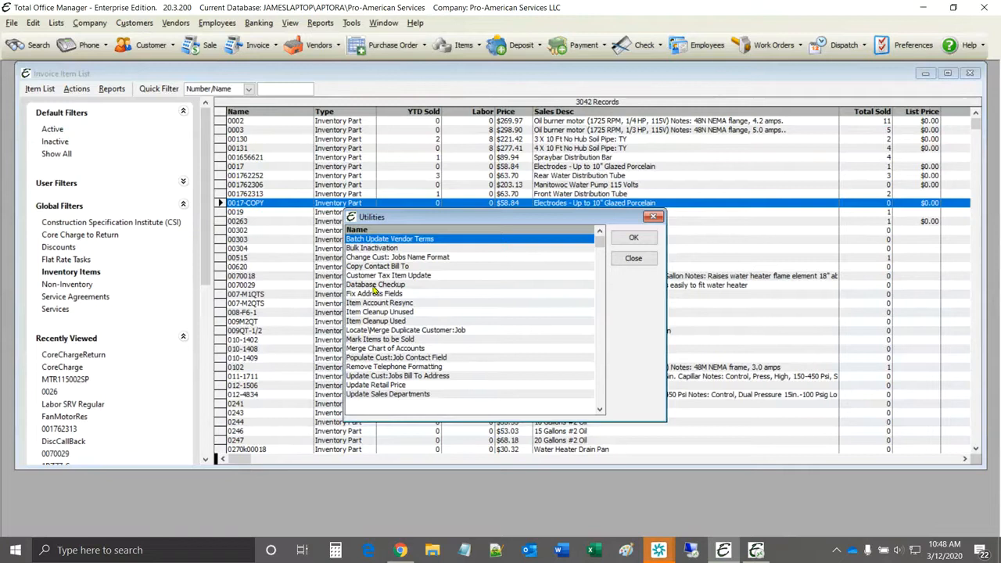
click(383, 385)
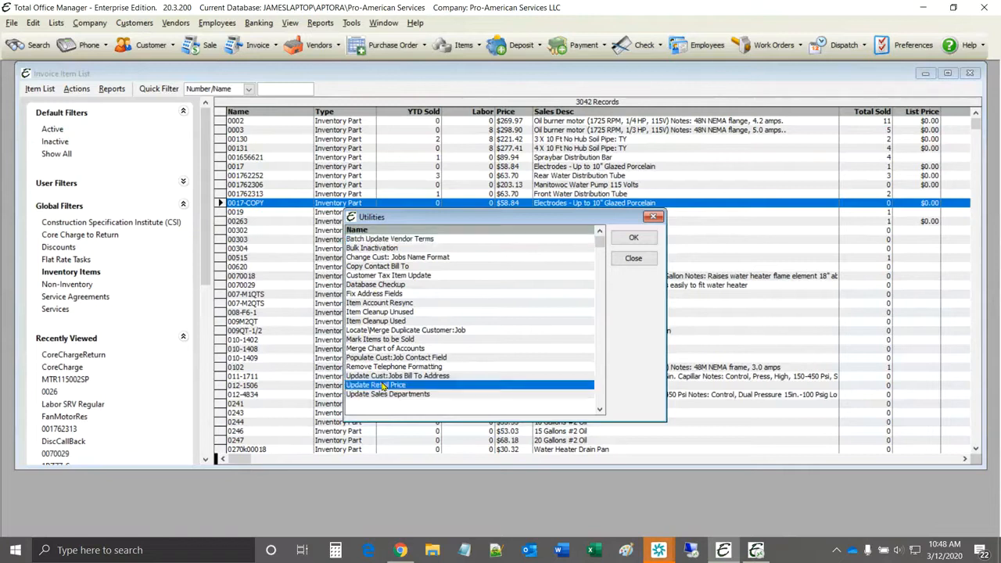
double_click(383, 385)
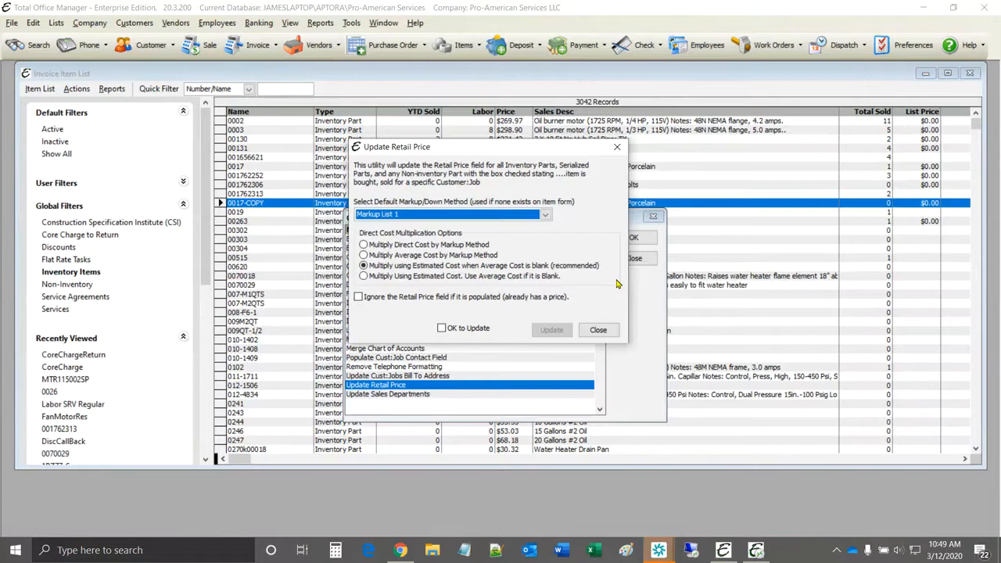
click(545, 217)
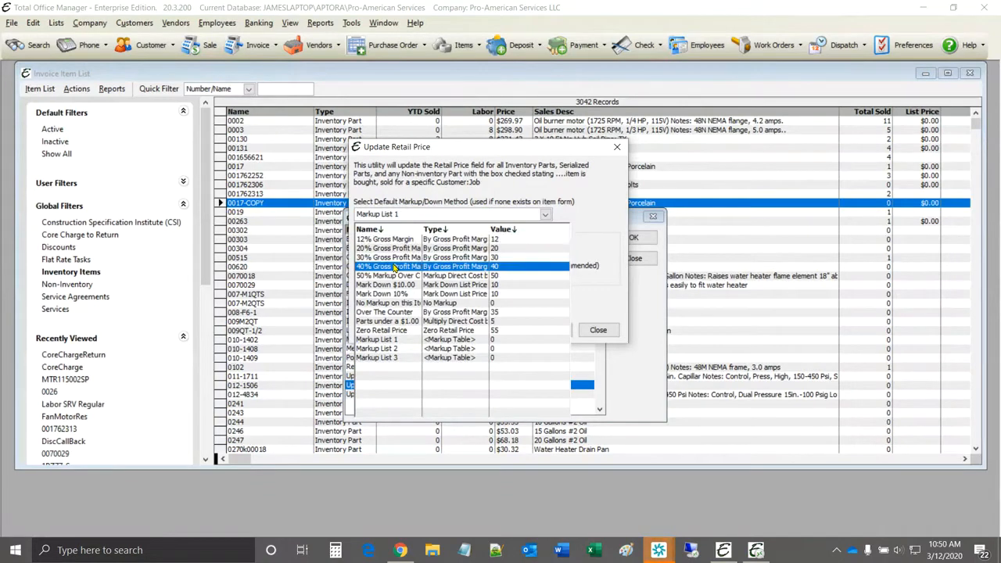
click(395, 268)
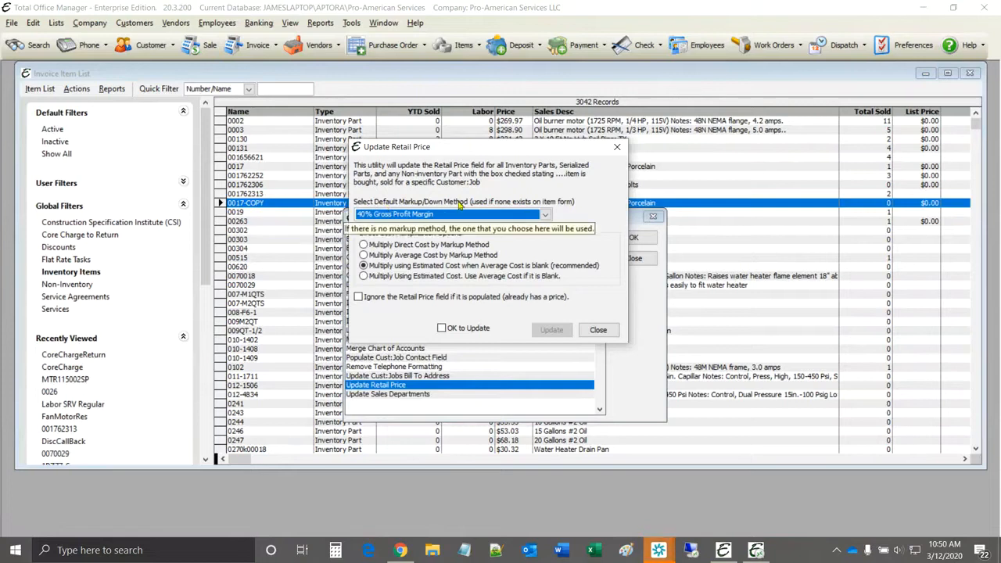
click(546, 216)
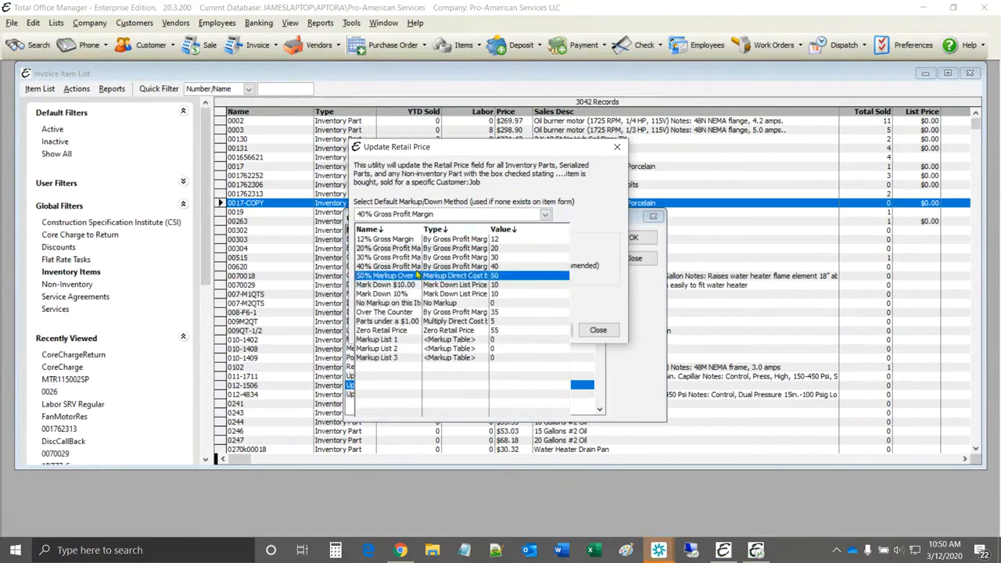
click(393, 268)
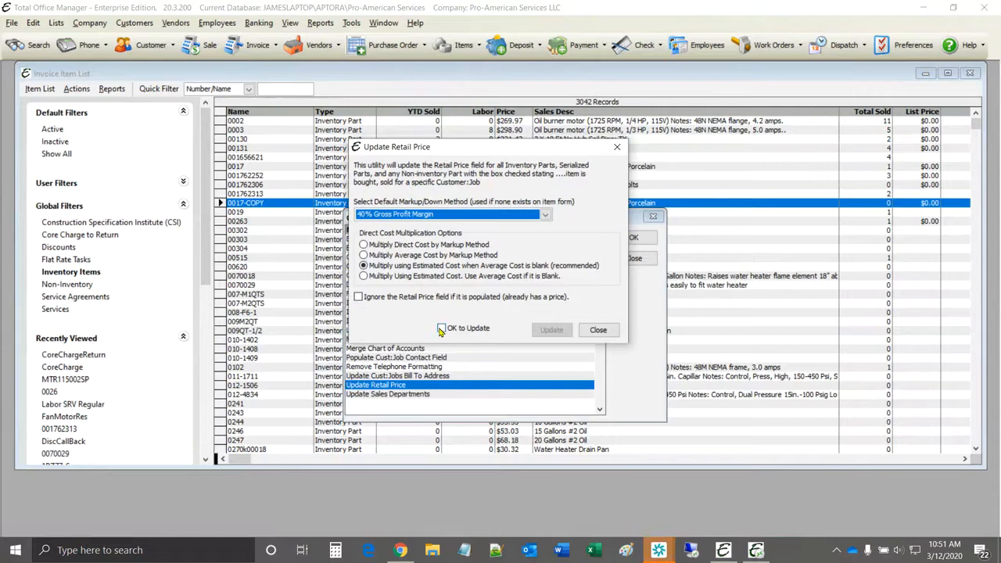
Step: Mark the retail price update as OK to Update, but close the utility without running it
click(441, 329)
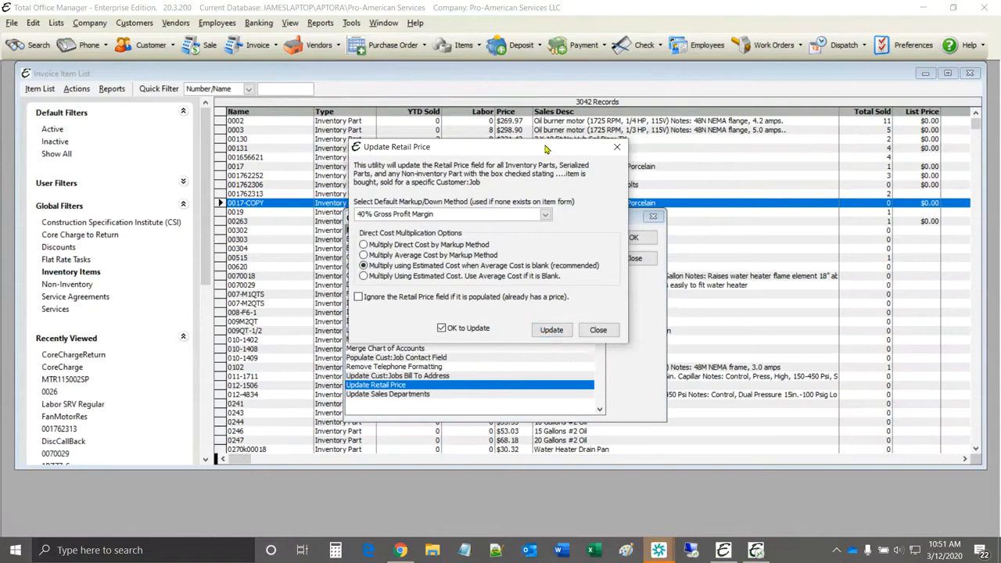
mouse_move(546, 148)
mouse_down()
mouse_move(555, 211)
mouse_move(540, 182)
mouse_move(559, 136)
mouse_up()
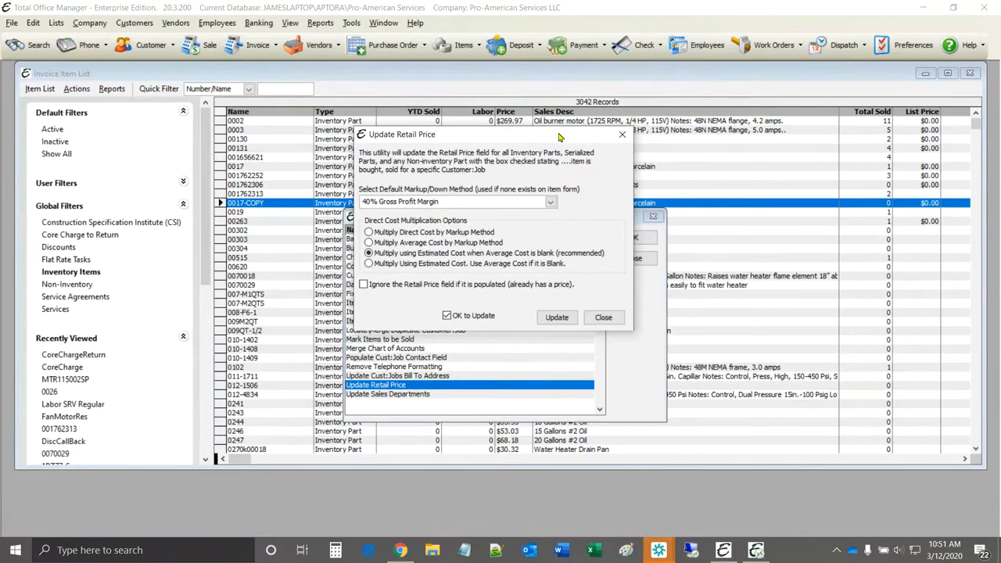
drag(559, 138, 546, 139)
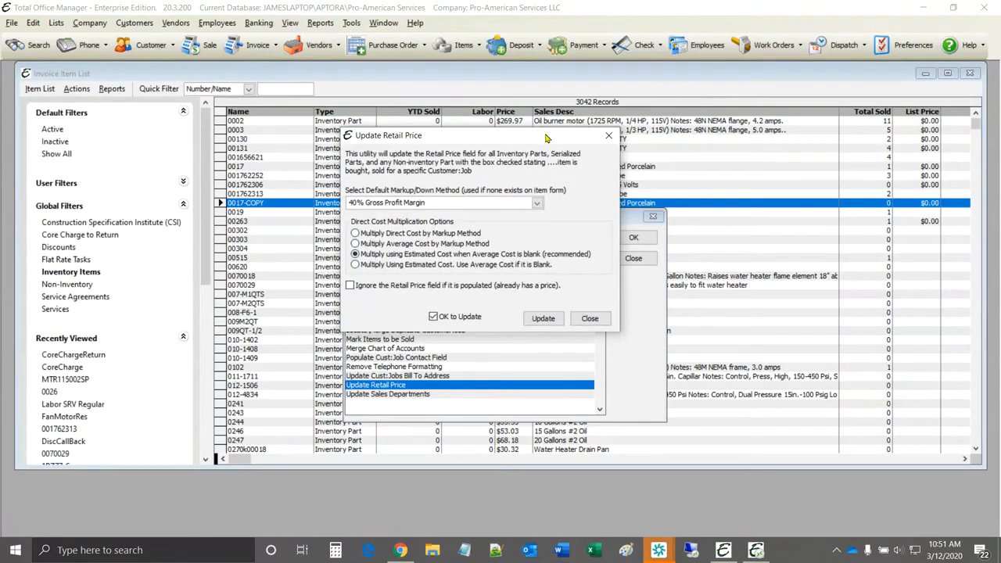
click(587, 319)
Step: Close the Utilities list and open a blank inventory part form to examine its Estimated Cost field
click(88, 24)
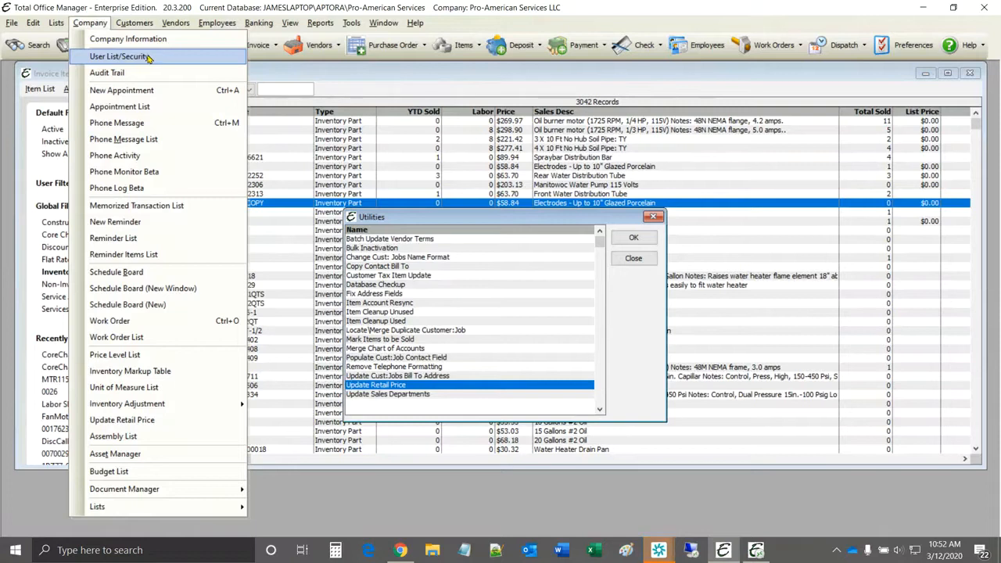
click(657, 222)
click(653, 218)
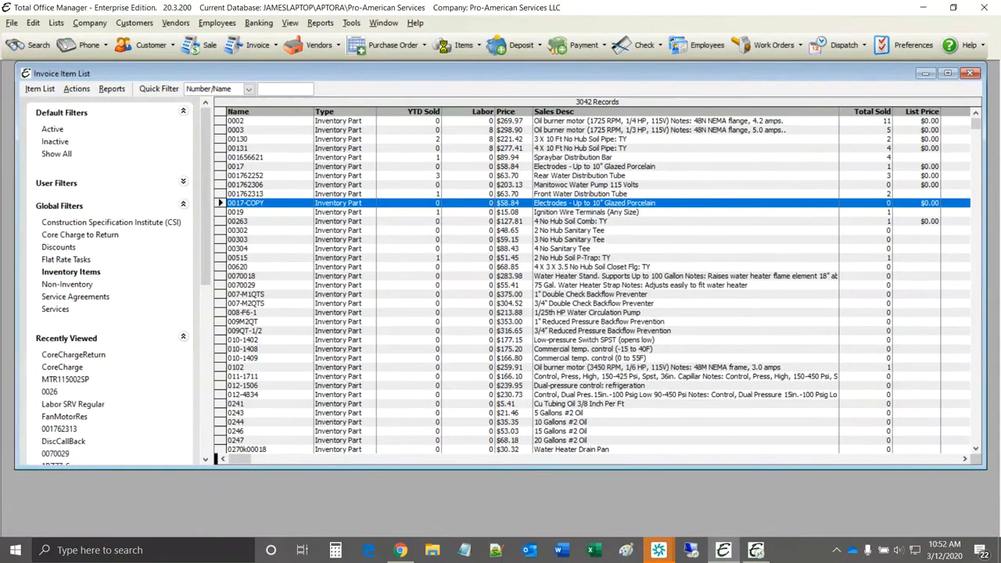
click(443, 44)
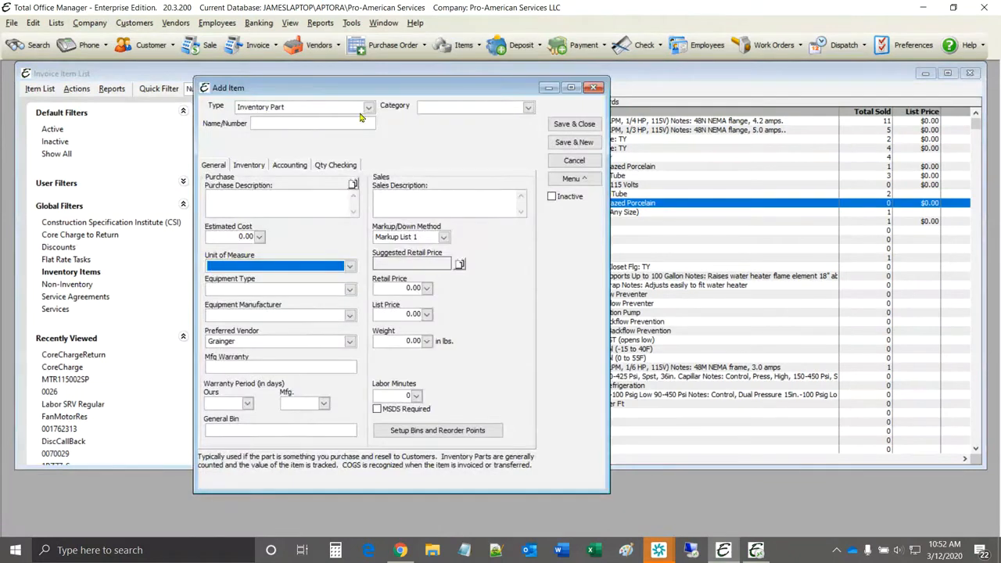
click(228, 238)
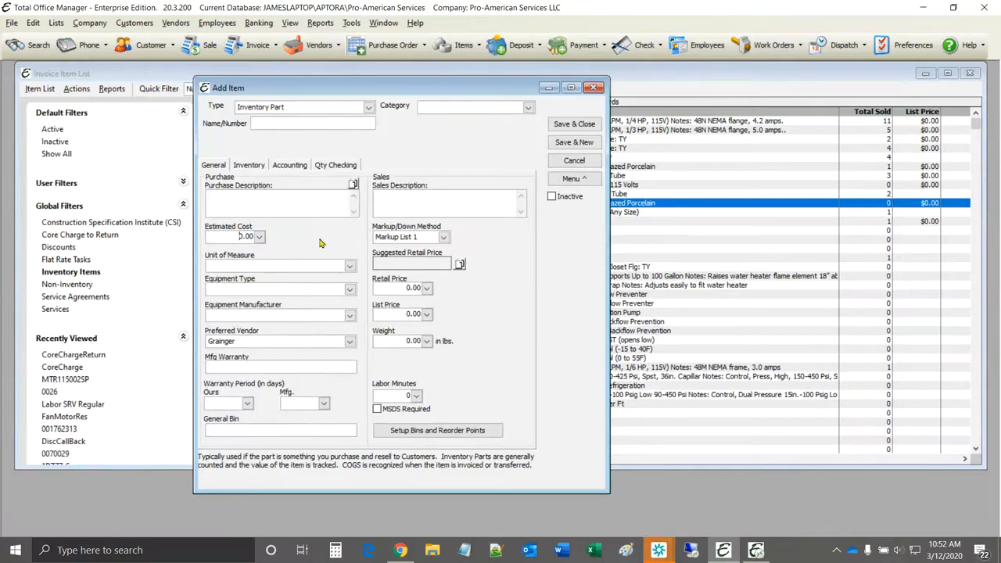
Step: Filter the invoice item list by number/name for r41 and open item R410A25
click(56, 24)
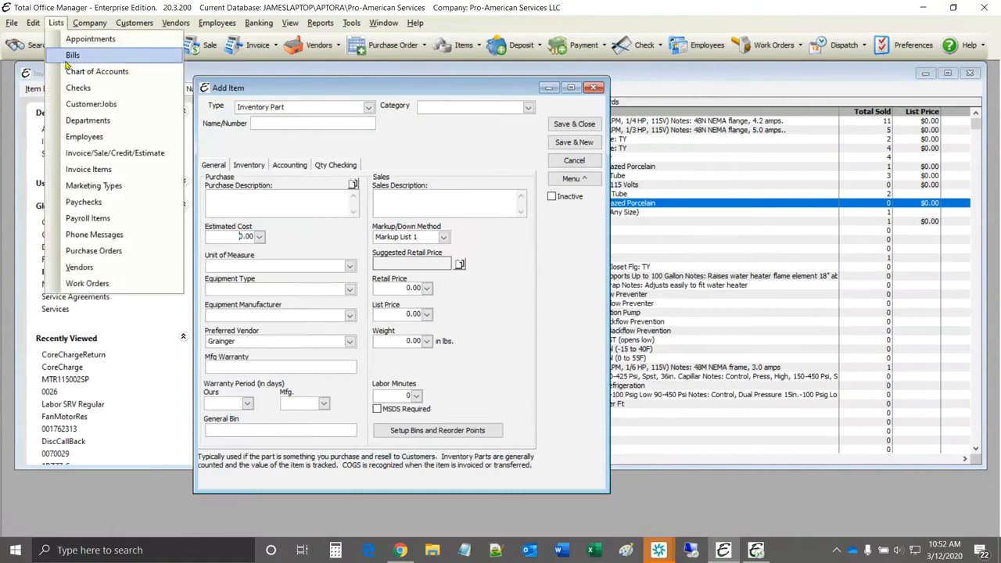
click(79, 169)
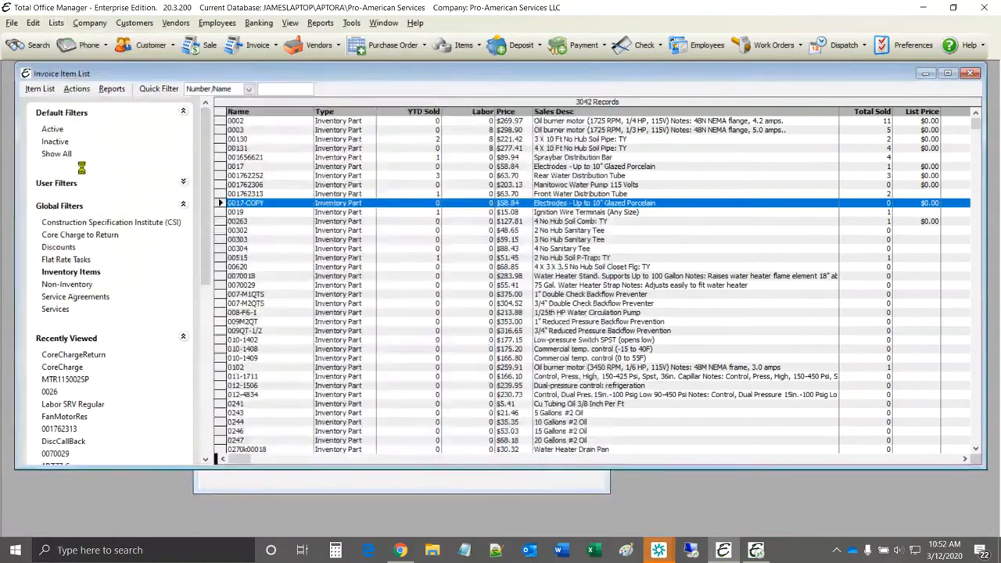
click(277, 90)
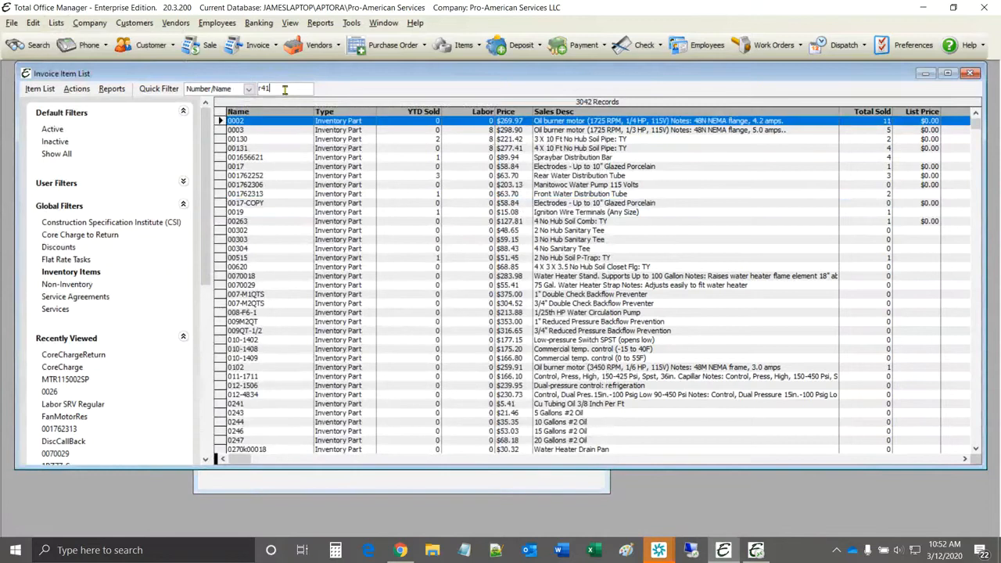
text(r41)
key(Return)
double_click(262, 140)
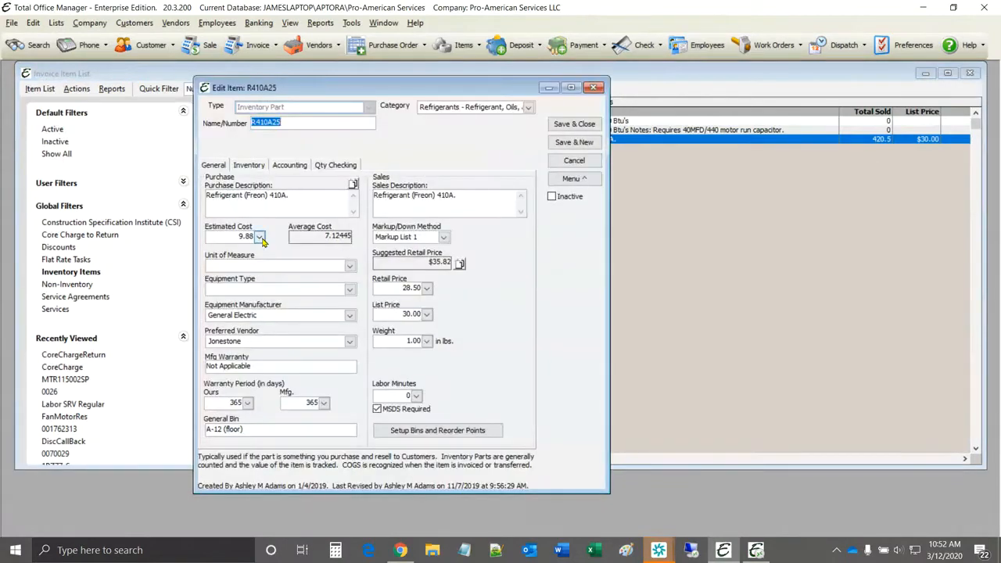
Step: Review the average cost history of item R410A25 and close the item history
click(227, 238)
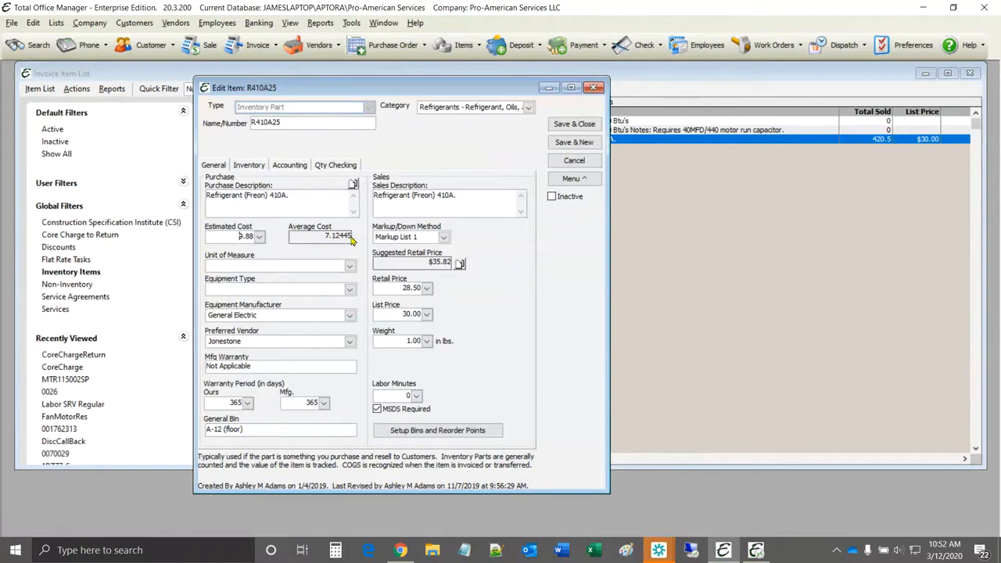
click(573, 180)
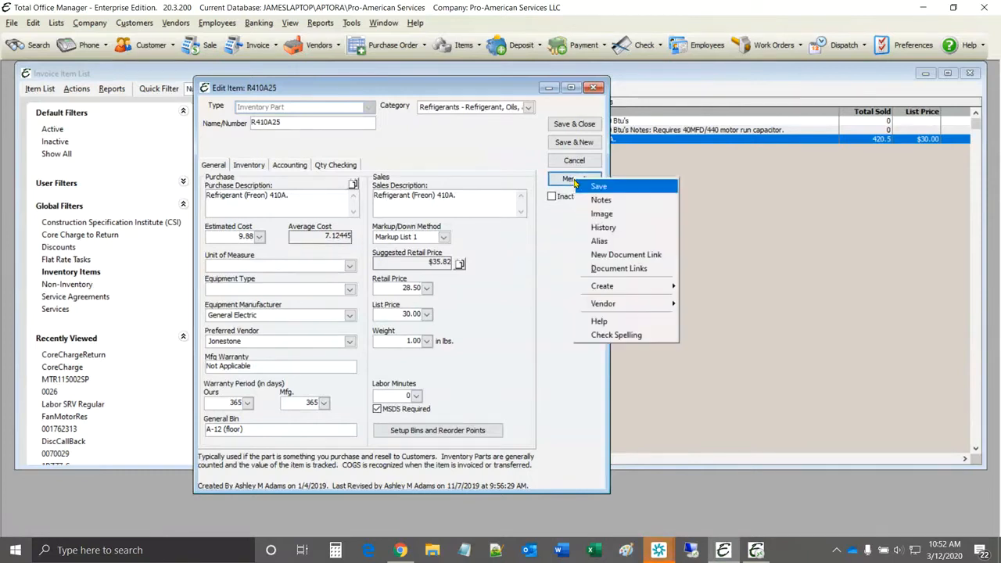
click(603, 227)
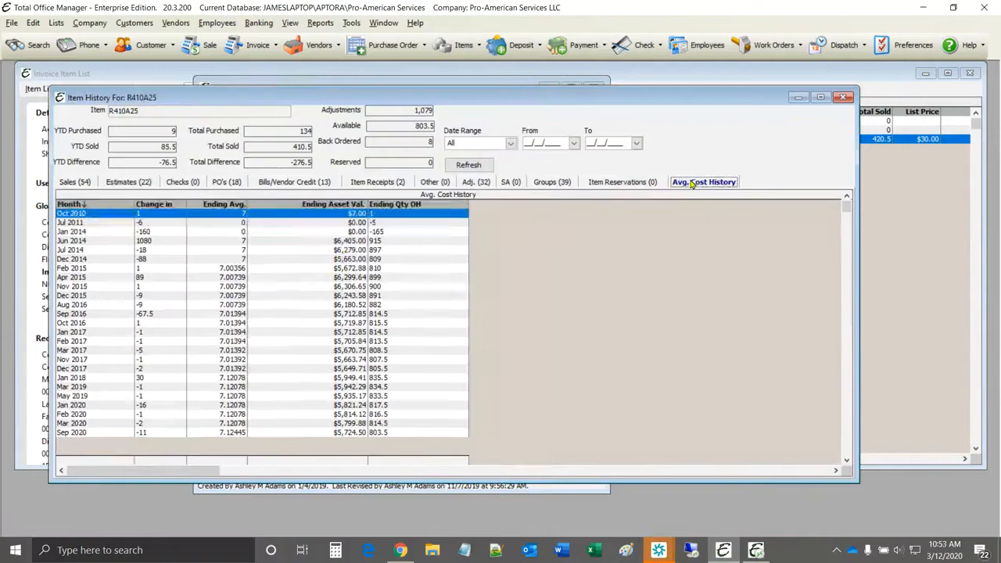
click(691, 182)
drag(341, 233, 228, 269)
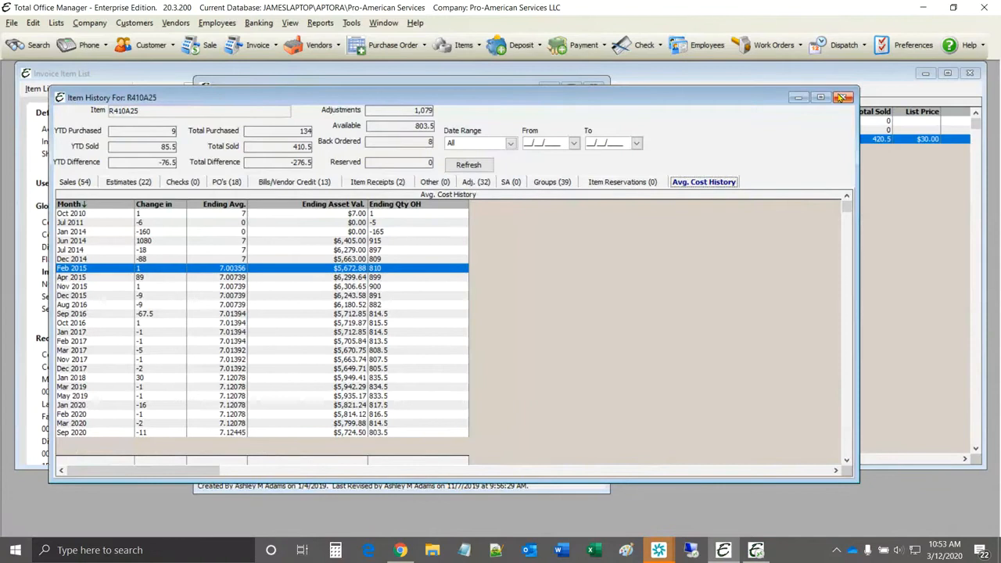
click(842, 97)
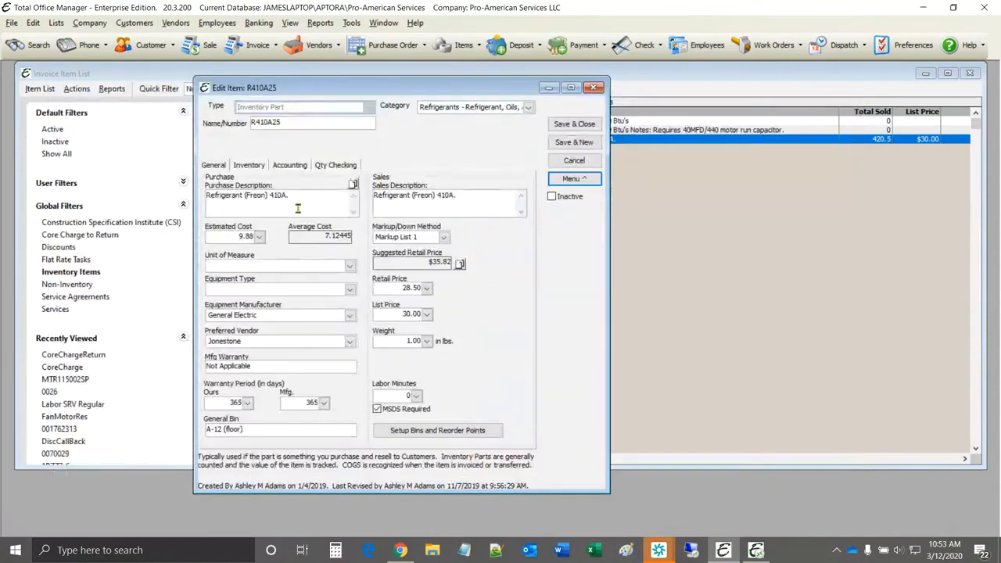
Step: Compare the Estimated Cost and Average Cost fields of item R410A25
click(337, 241)
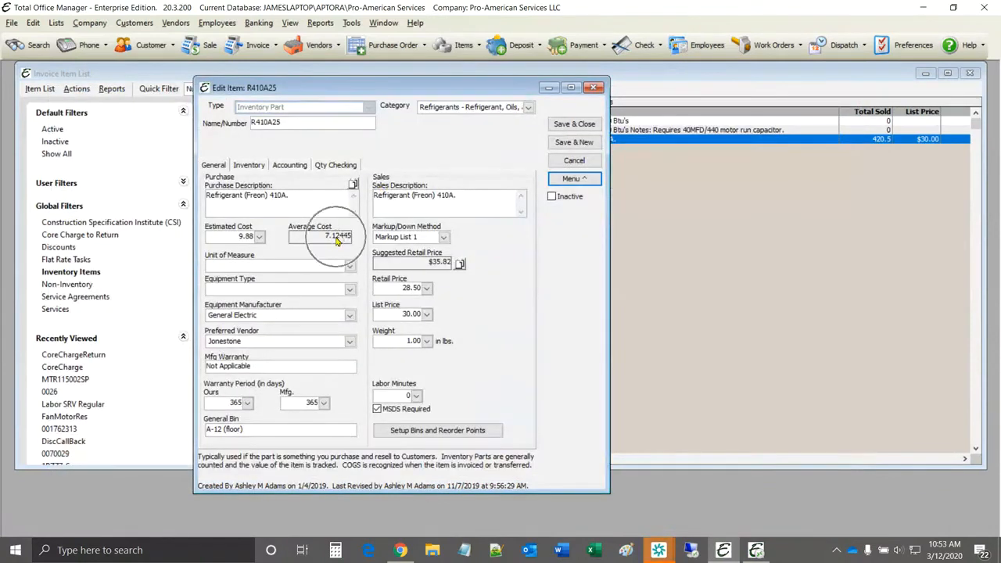
click(318, 235)
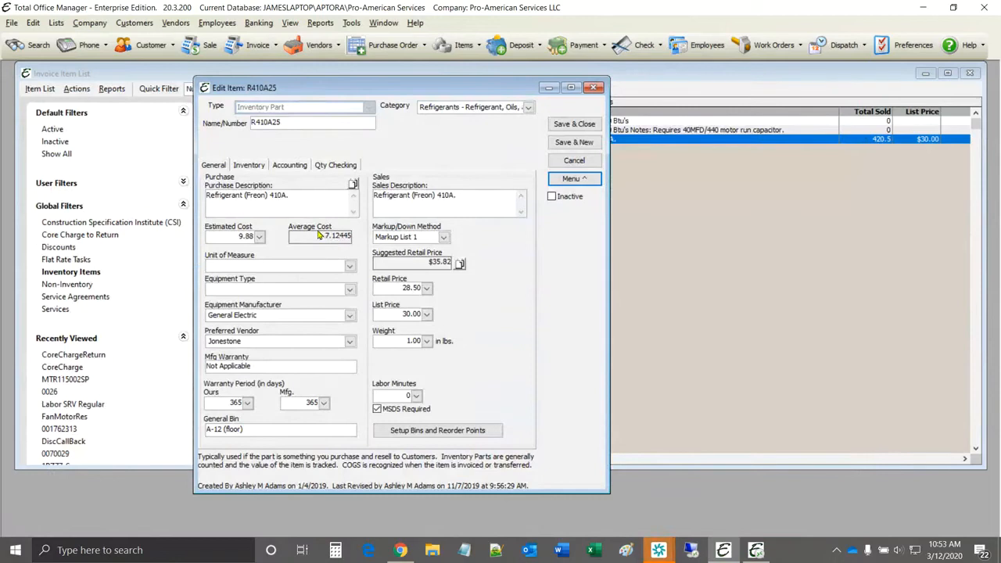
click(318, 235)
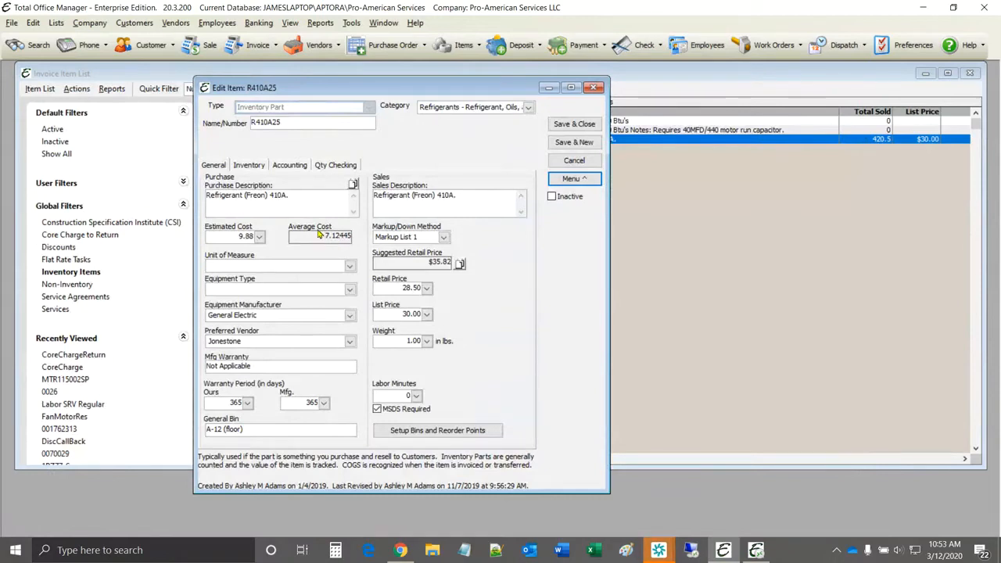
click(228, 238)
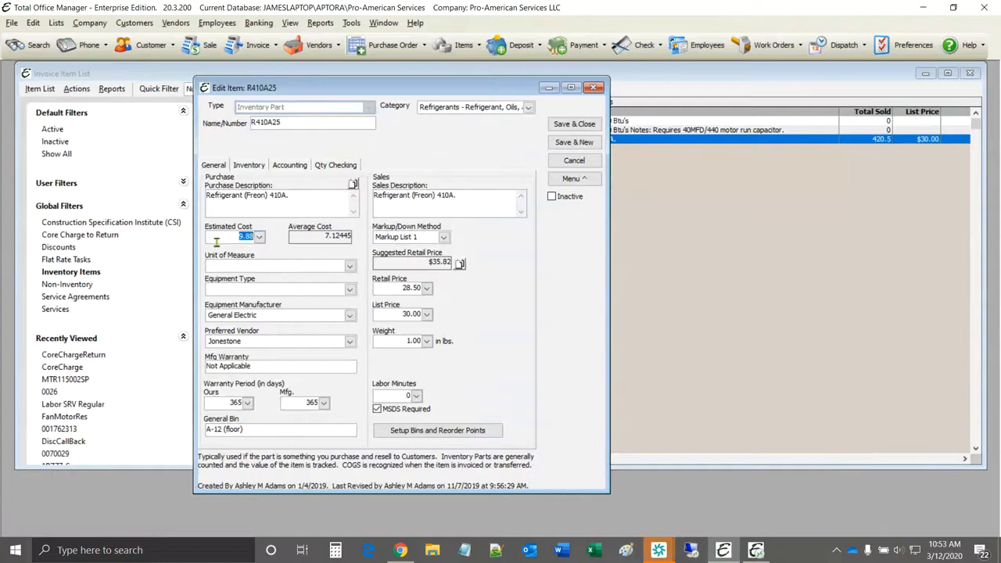
click(232, 236)
click(319, 195)
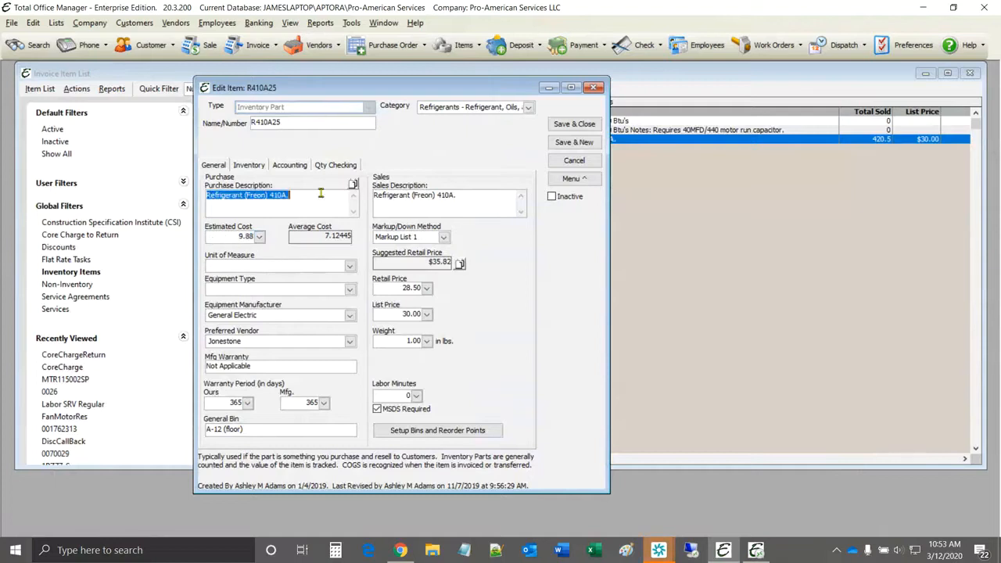
click(316, 195)
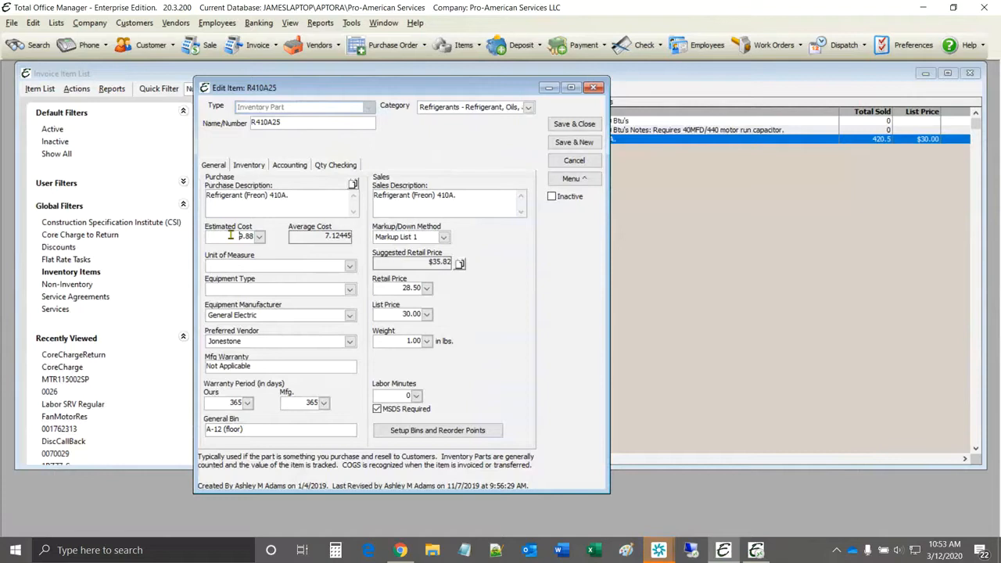
click(321, 238)
click(226, 236)
click(226, 235)
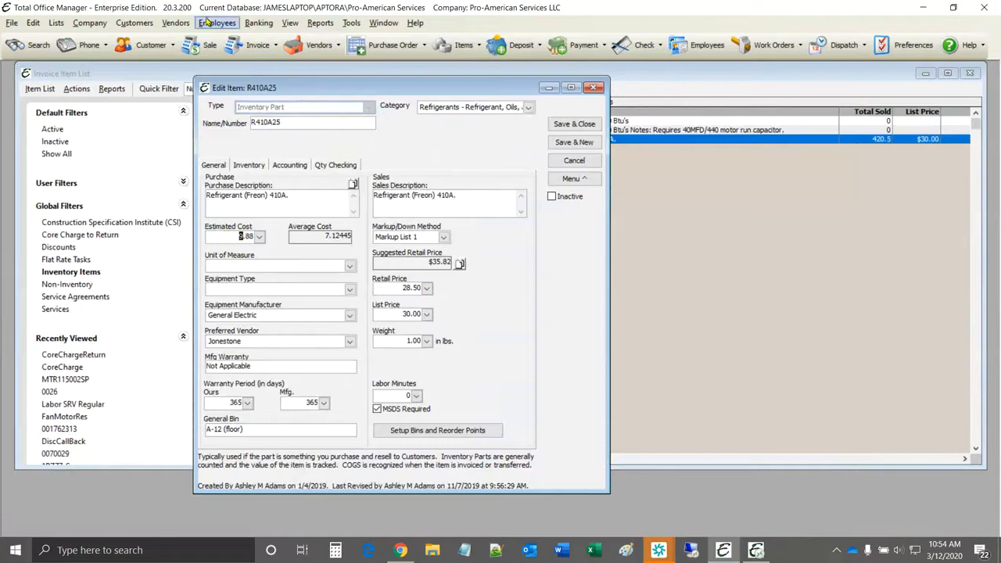
click(207, 22)
mouse_move(280, 313)
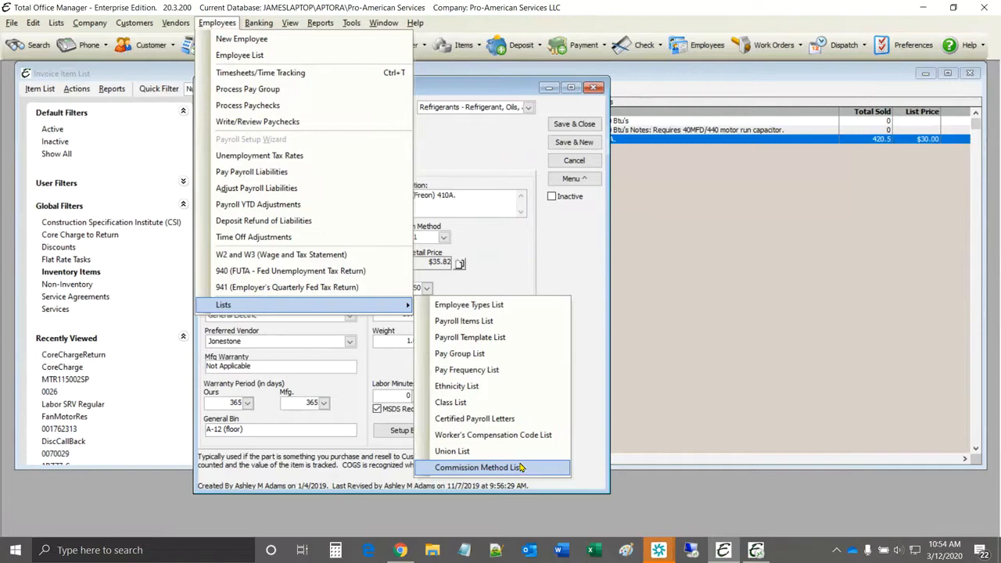
click(479, 236)
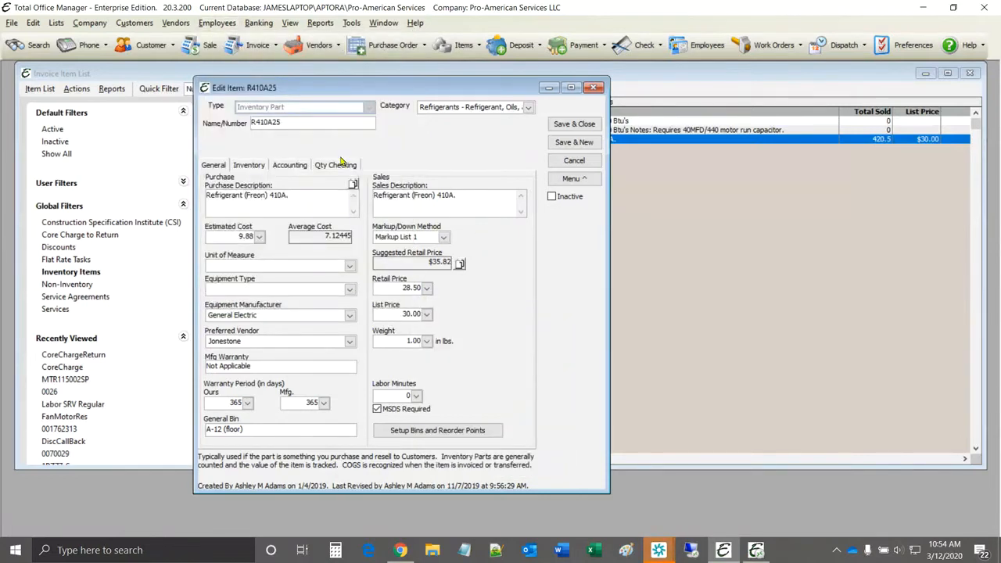
Step: Create a new purchase order dated 03/03/2020 and add item R410A25 as its first line
click(165, 25)
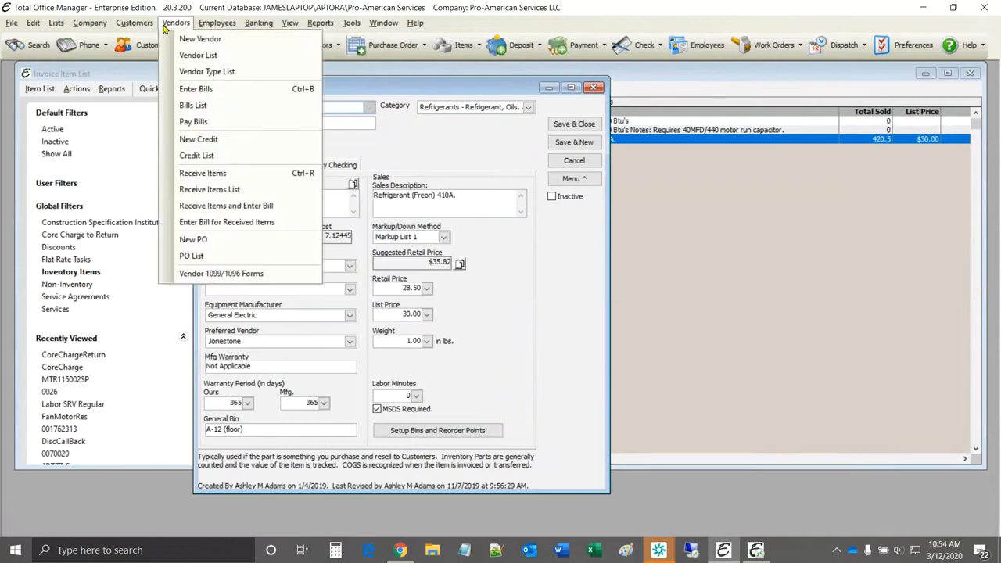
click(207, 244)
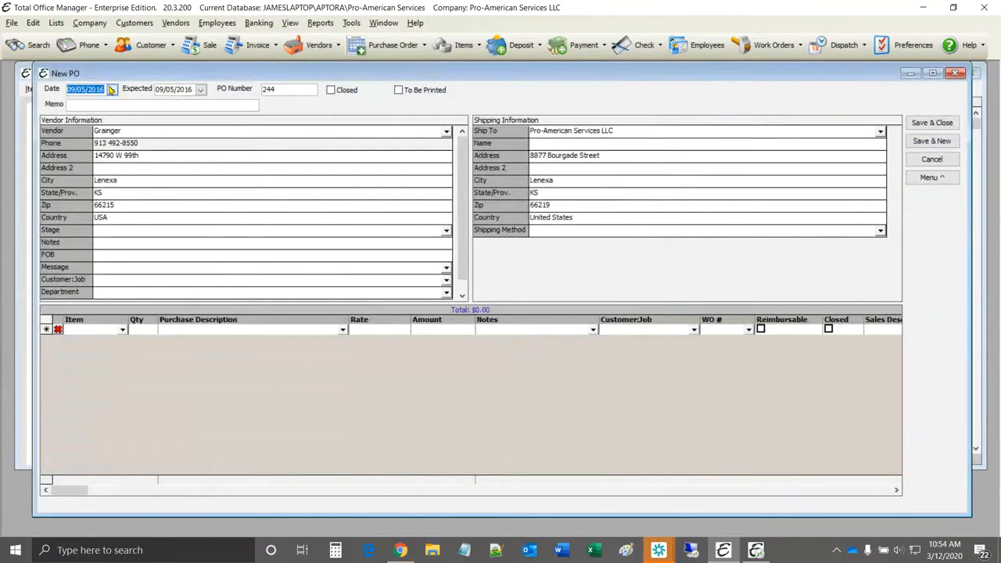
text(03/03/2020)
click(87, 329)
text(R)
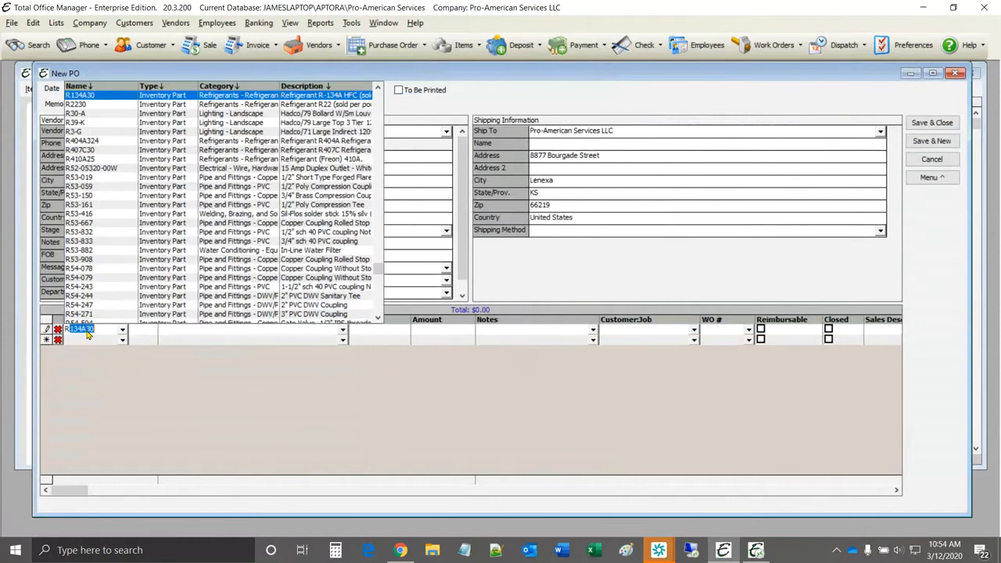
text(410A25)
key(Tab)
key(Tab)
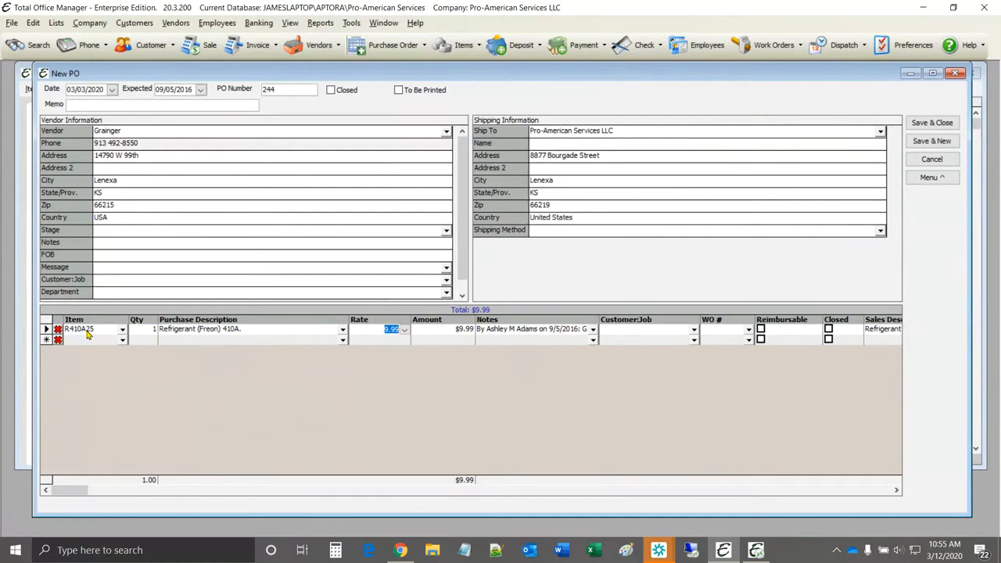
Step: Set the rate of the R410A25 line to 12.12 and accept updating the item's estimated cost
text(12.12)
key(BackSpace)
key(BackSpace)
key(BackSpace)
key(BackSpace)
key(BackSpace)
text(12.12)
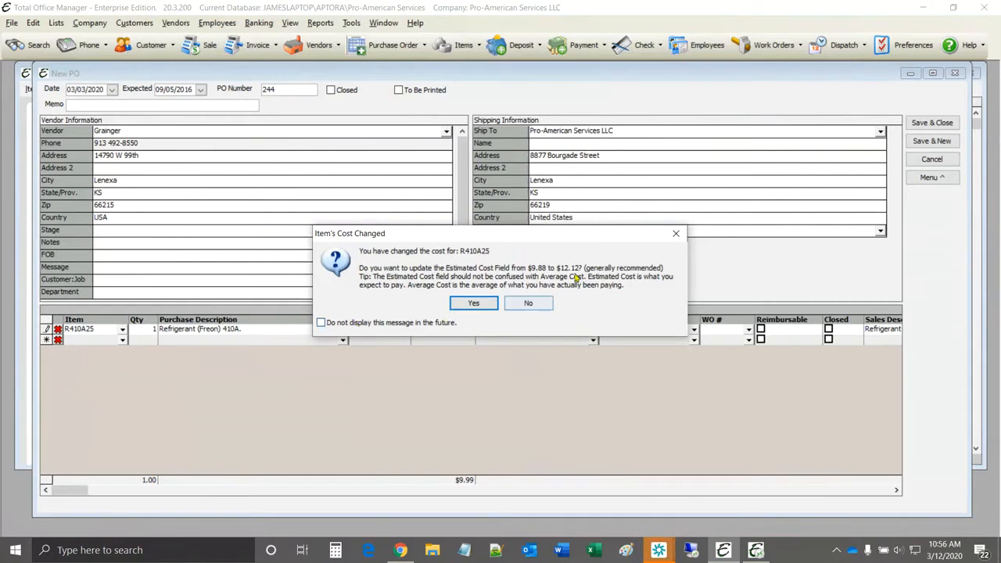
click(455, 302)
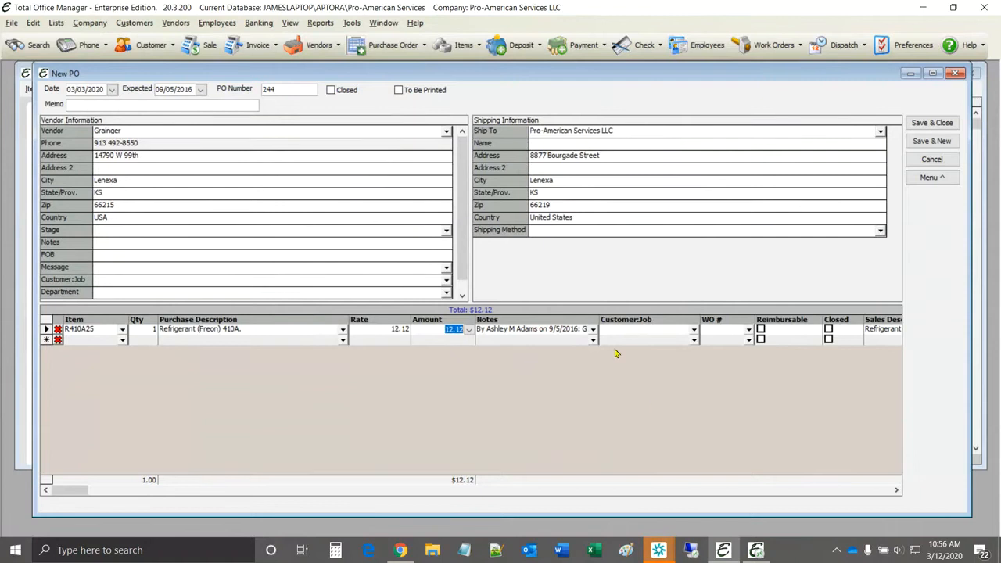
Step: Widen the Notes column and examine the line's remaining columns through Vendor Alias, Vendor Pricing Memo and Asset
drag(599, 318, 700, 319)
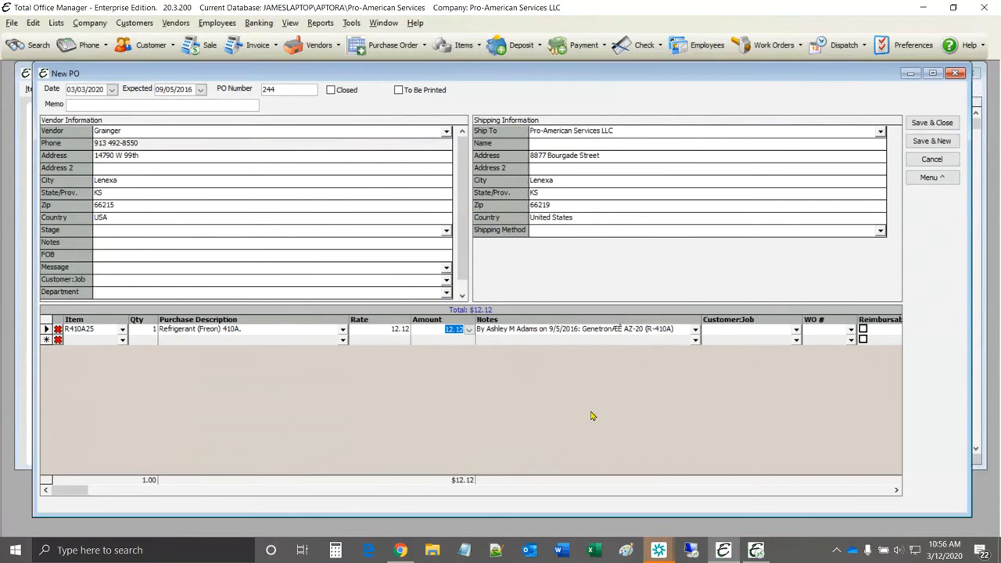
click(896, 489)
click(897, 490)
click(896, 490)
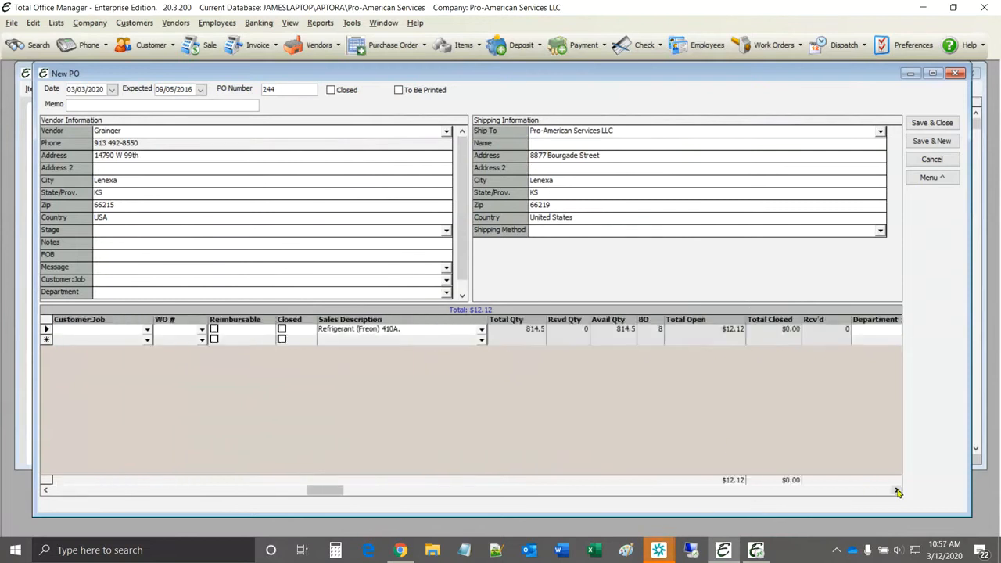
click(897, 490)
click(897, 490)
click(896, 491)
click(897, 490)
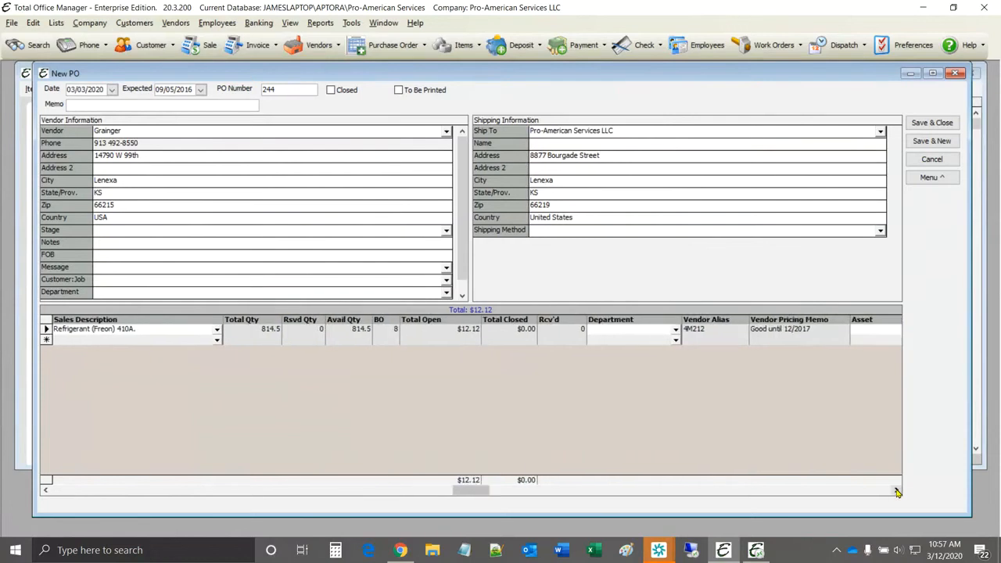
click(896, 490)
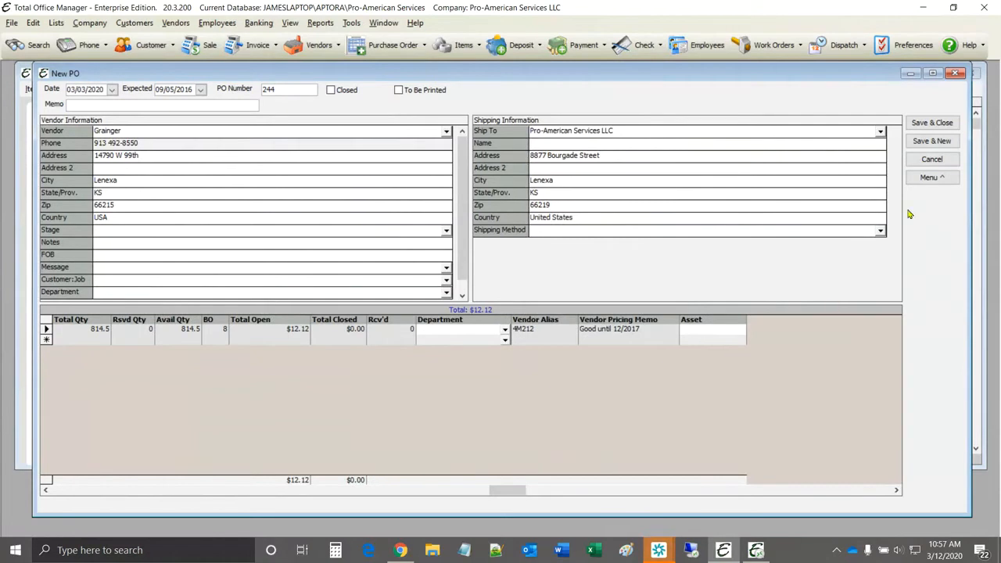
Step: Show the Unit of Measure column on the purchase order through its form preferences
click(930, 178)
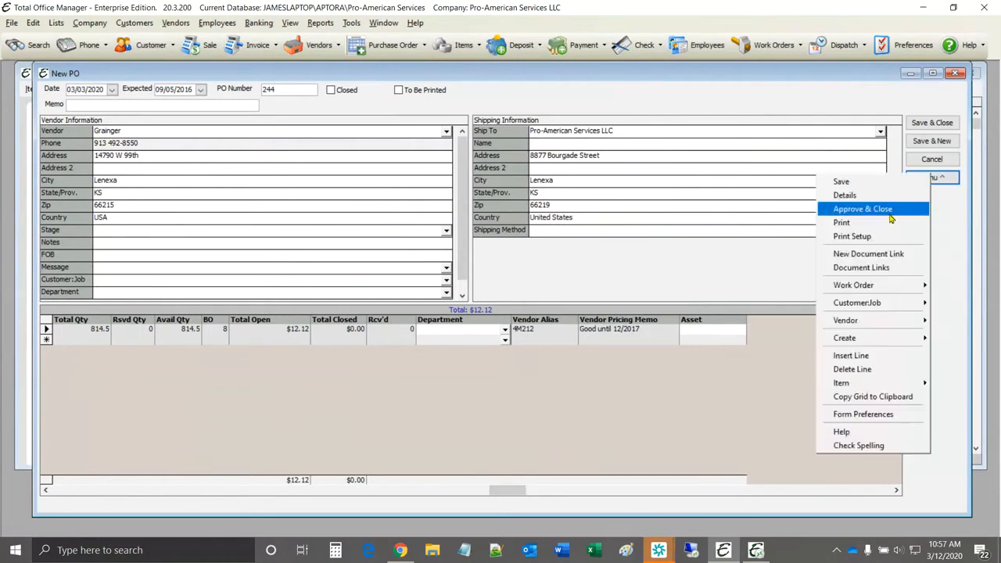
click(875, 415)
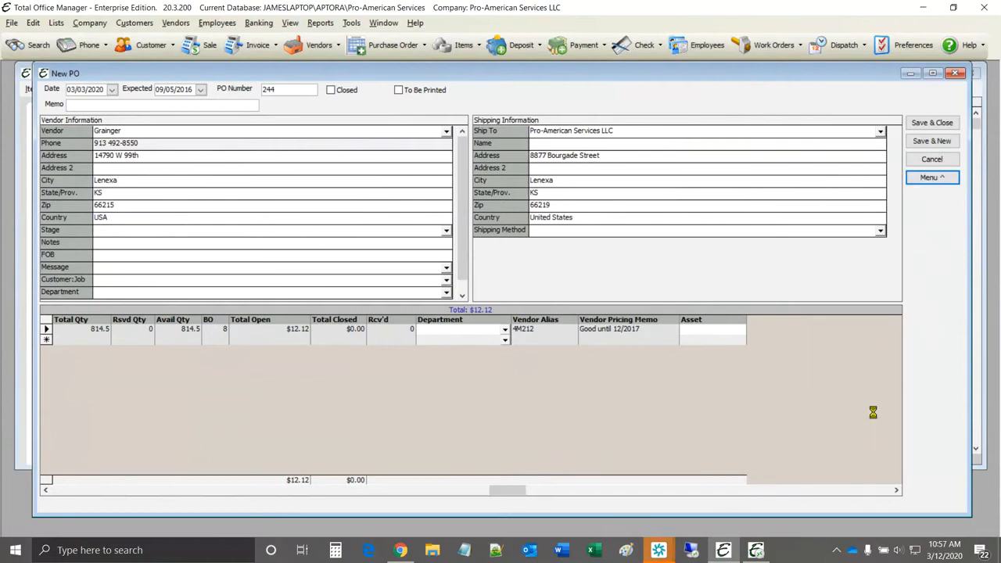
drag(184, 14, 620, 191)
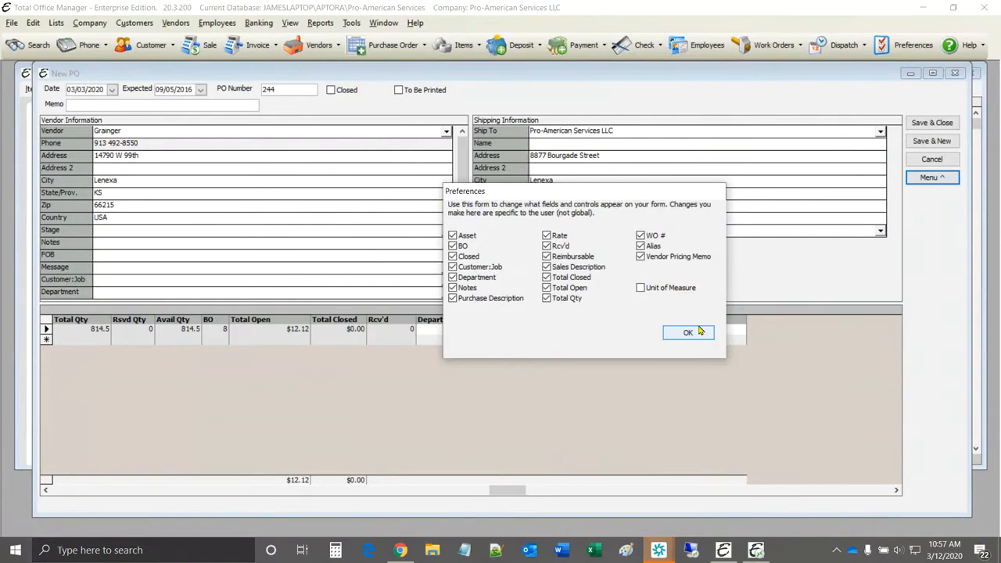
click(652, 289)
click(676, 332)
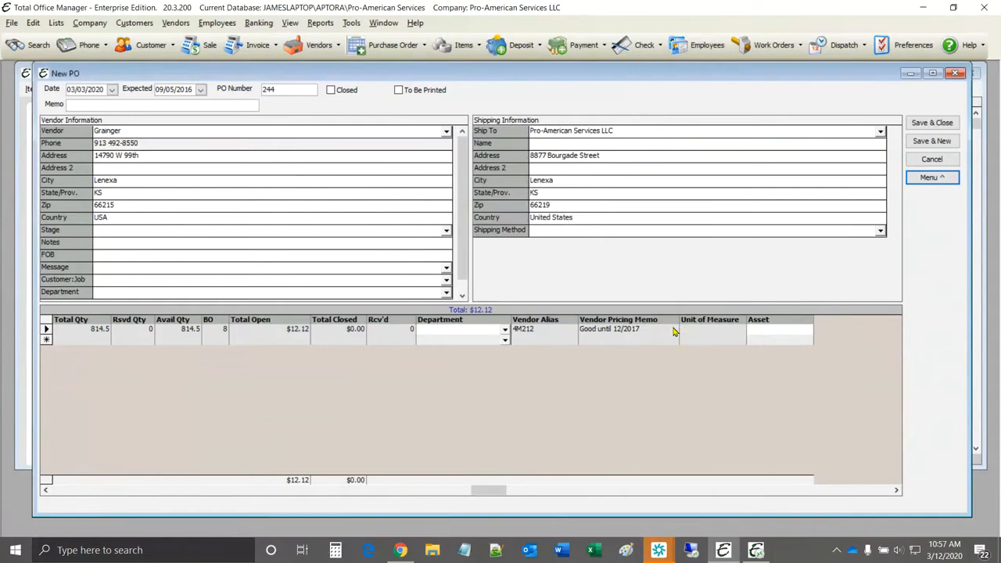
Step: Try to save the purchase order, and fill in its required memo with a note that refrigerant was ordered for a named person
click(930, 123)
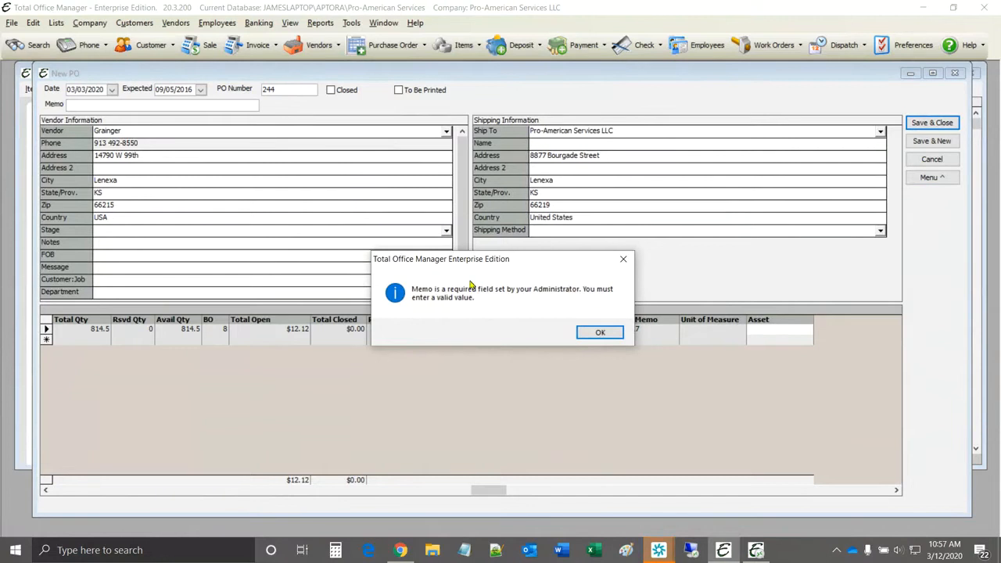
click(599, 334)
click(147, 104)
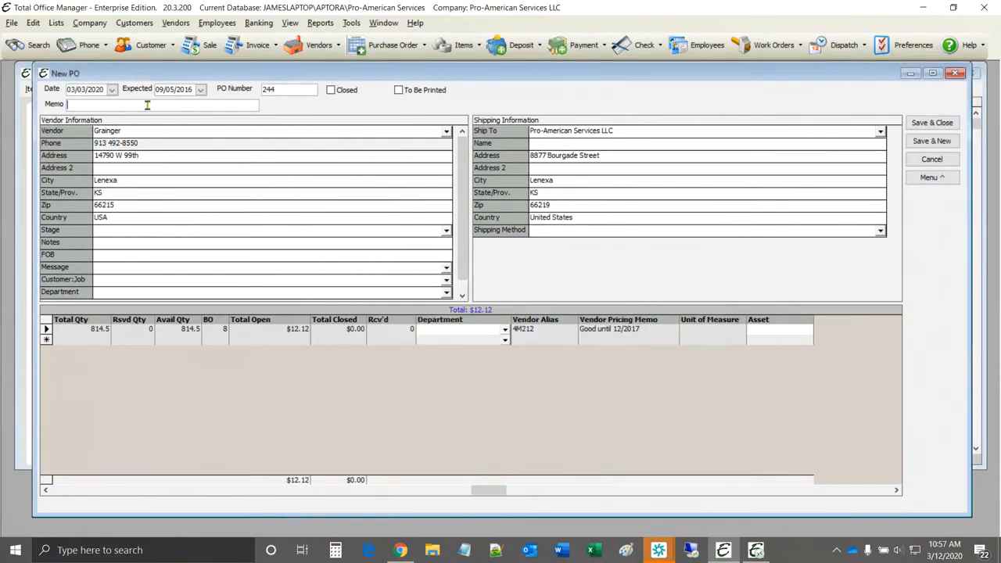
text(Ordered refrigerant for John)
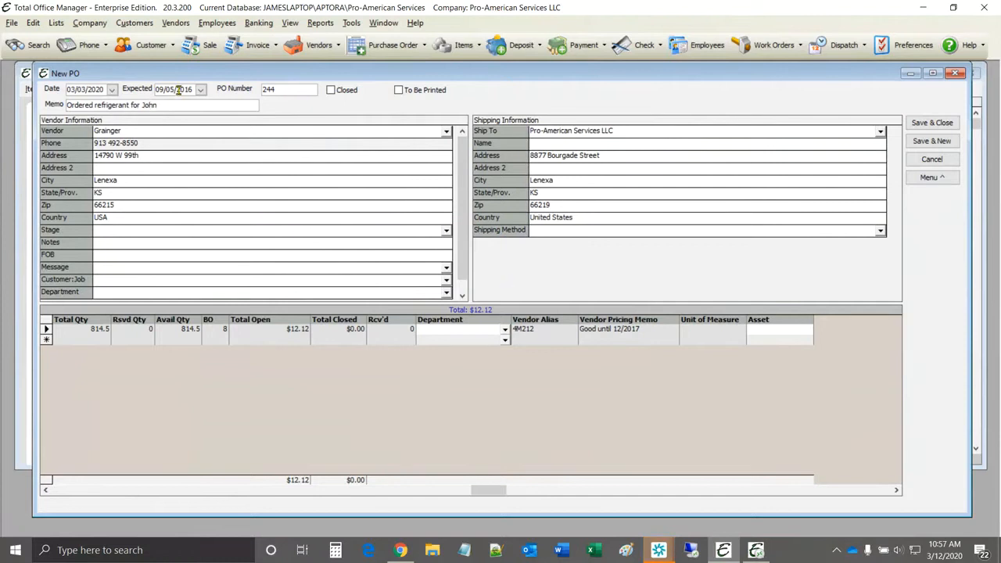
Step: Set the purchase order's expected date to 03/04/2020, and save and close the order
drag(156, 90, 178, 91)
text(03/04/202)
key(BackSpace)
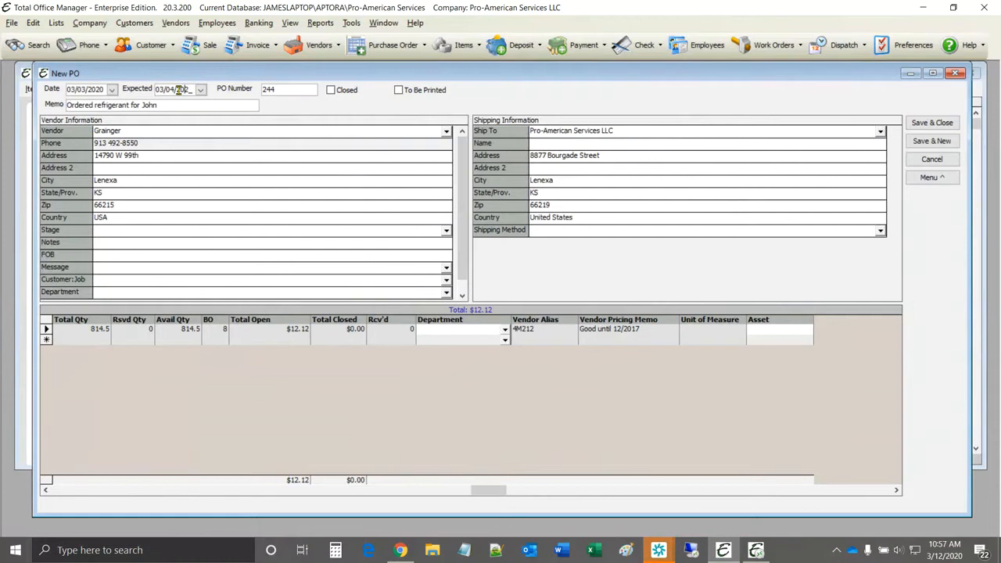
text(0)
click(930, 122)
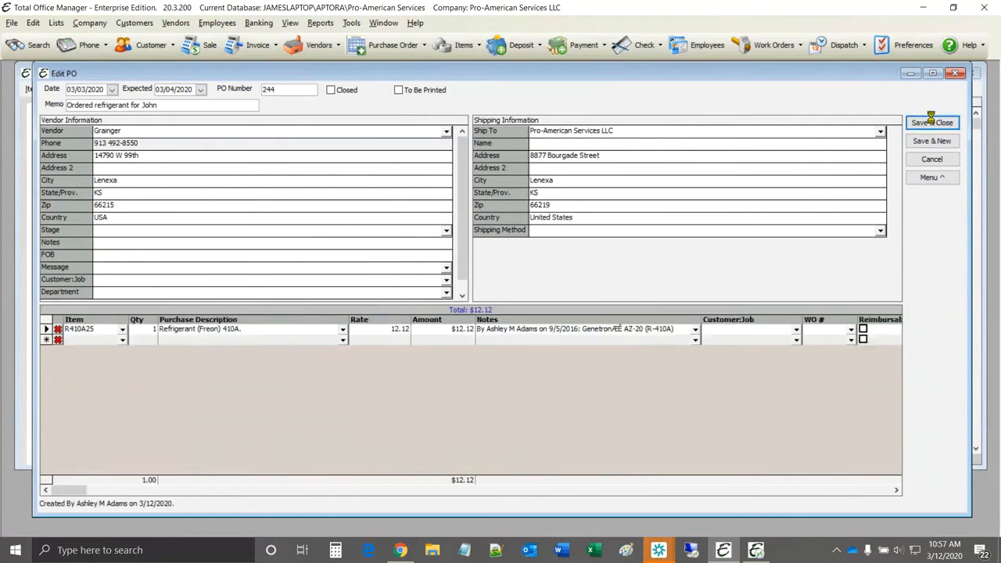
click(931, 122)
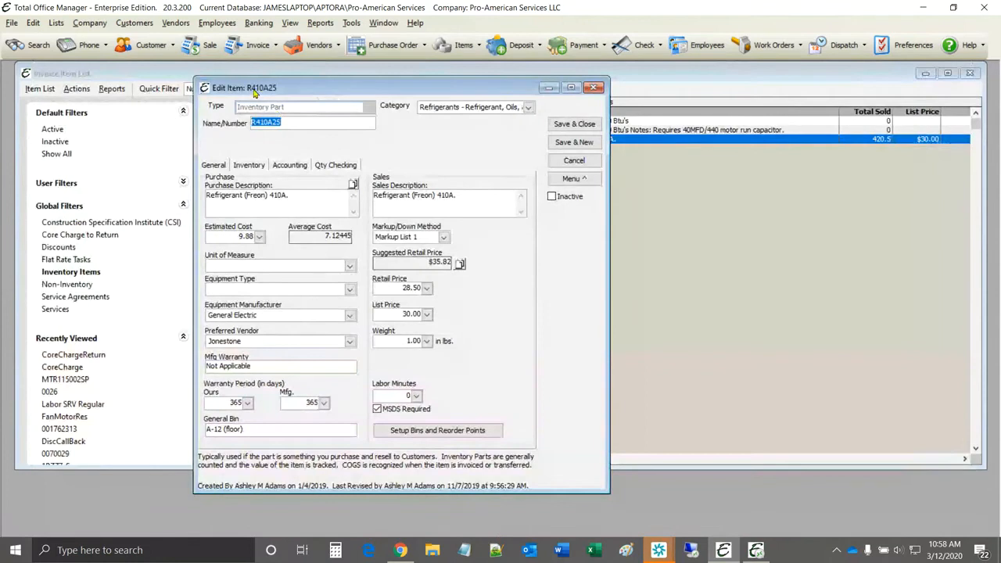
Step: Close the outdated record of item R410A25 without saving and reopen it to check its Estimated Cost
drag(254, 92, 359, 87)
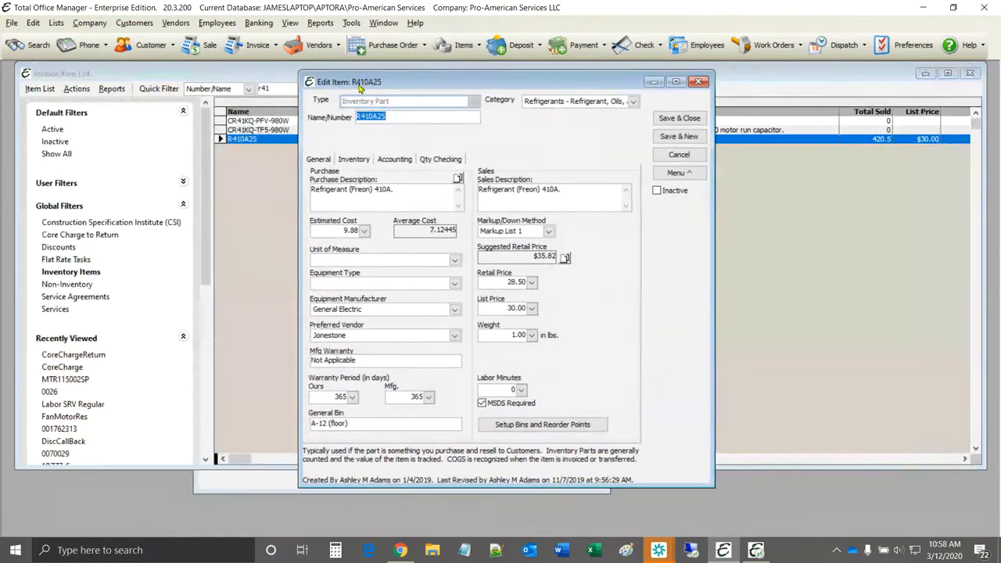
click(338, 232)
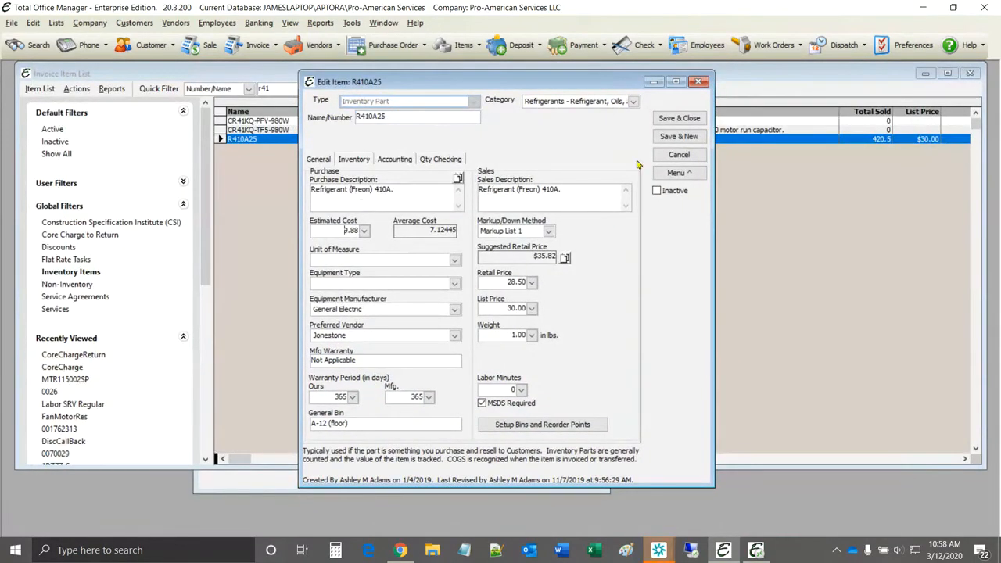
click(678, 155)
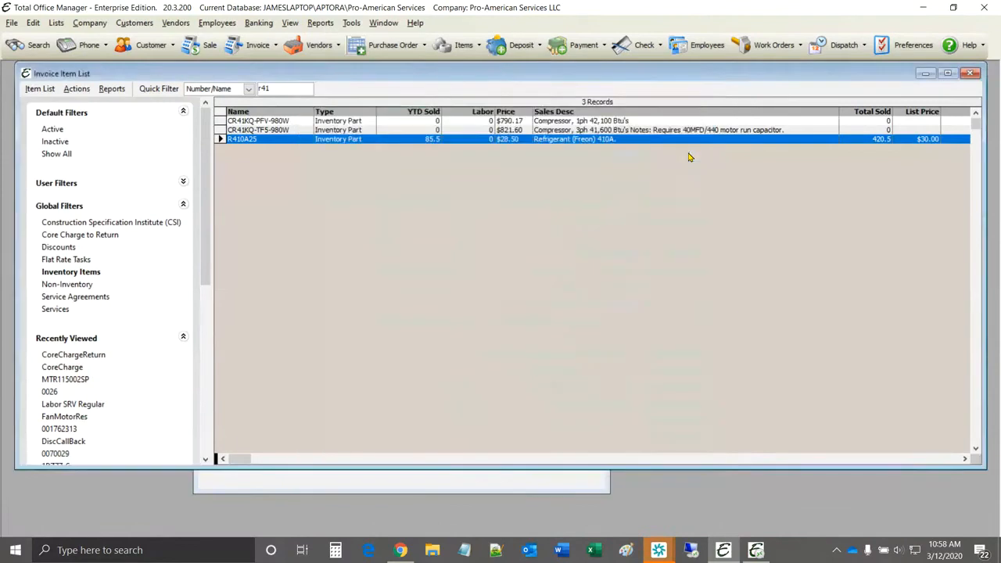
double_click(294, 139)
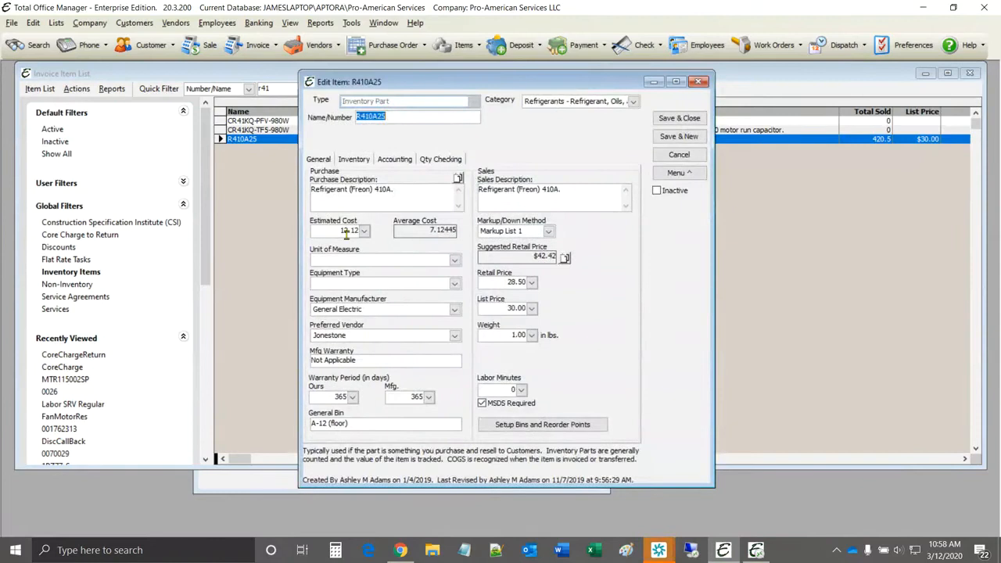